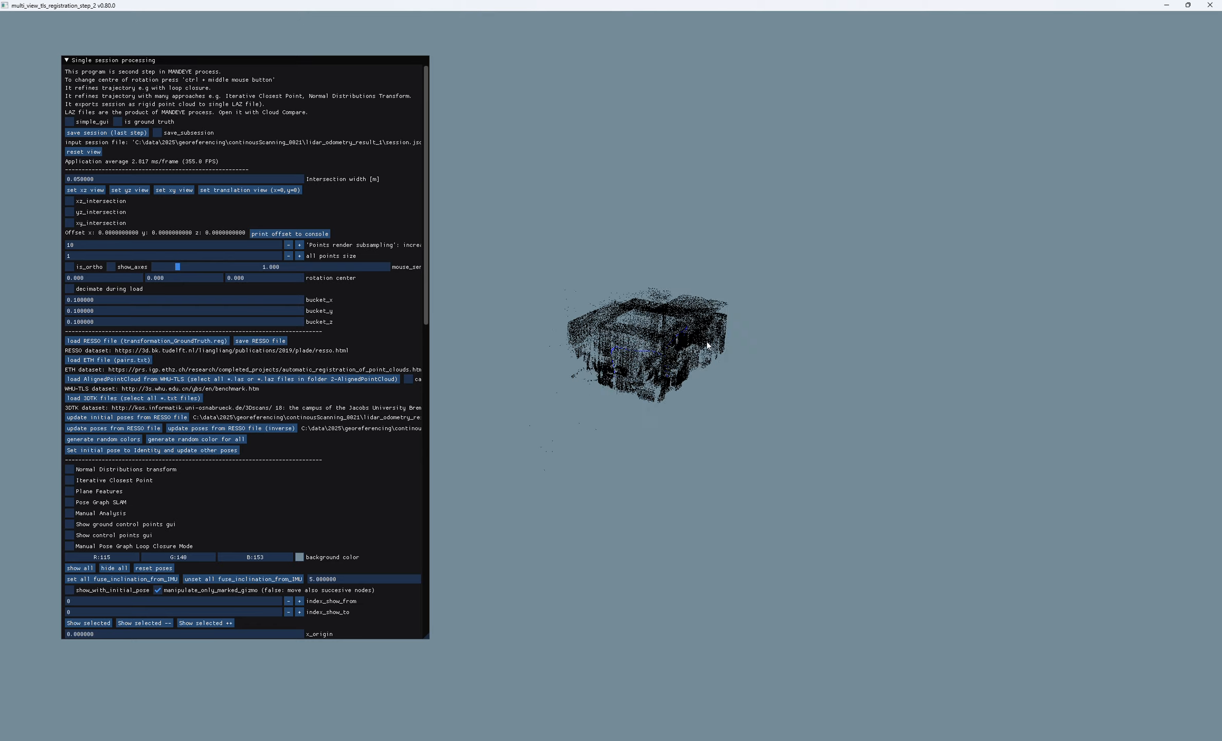
- Show the control points window and move it clear of the point cloud
scroll(620, 478, up, 8)
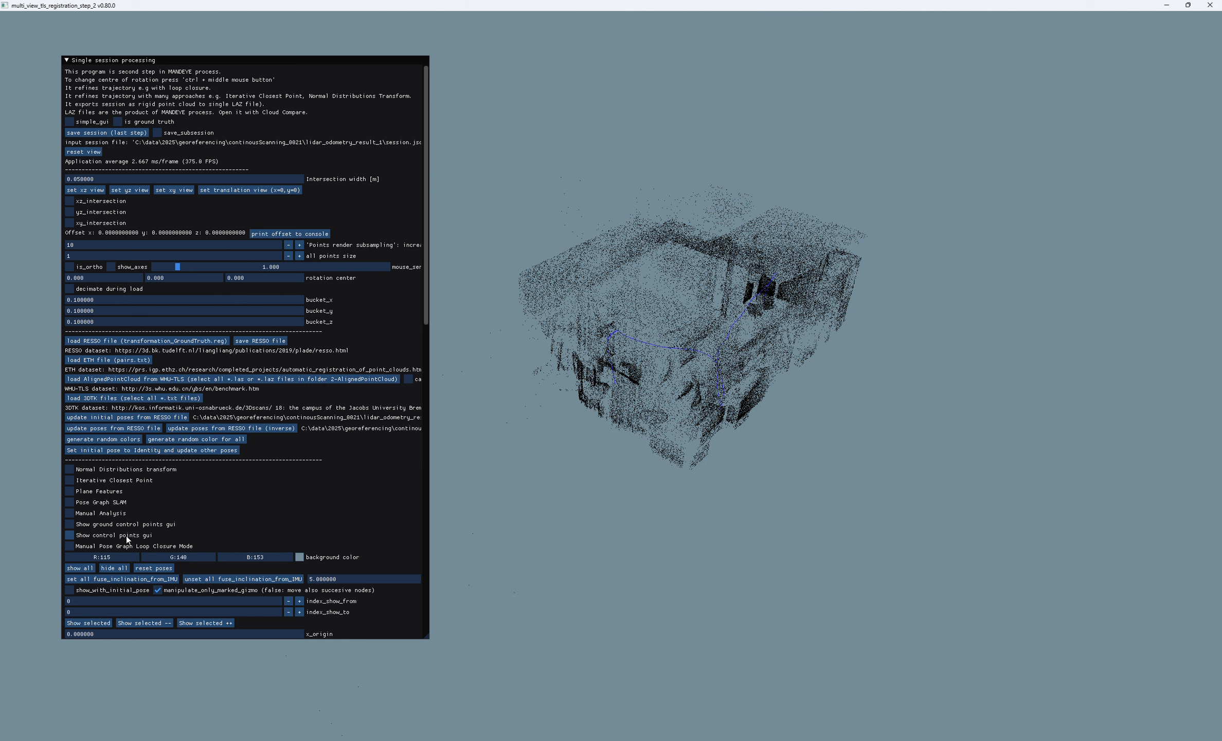
click(73, 535)
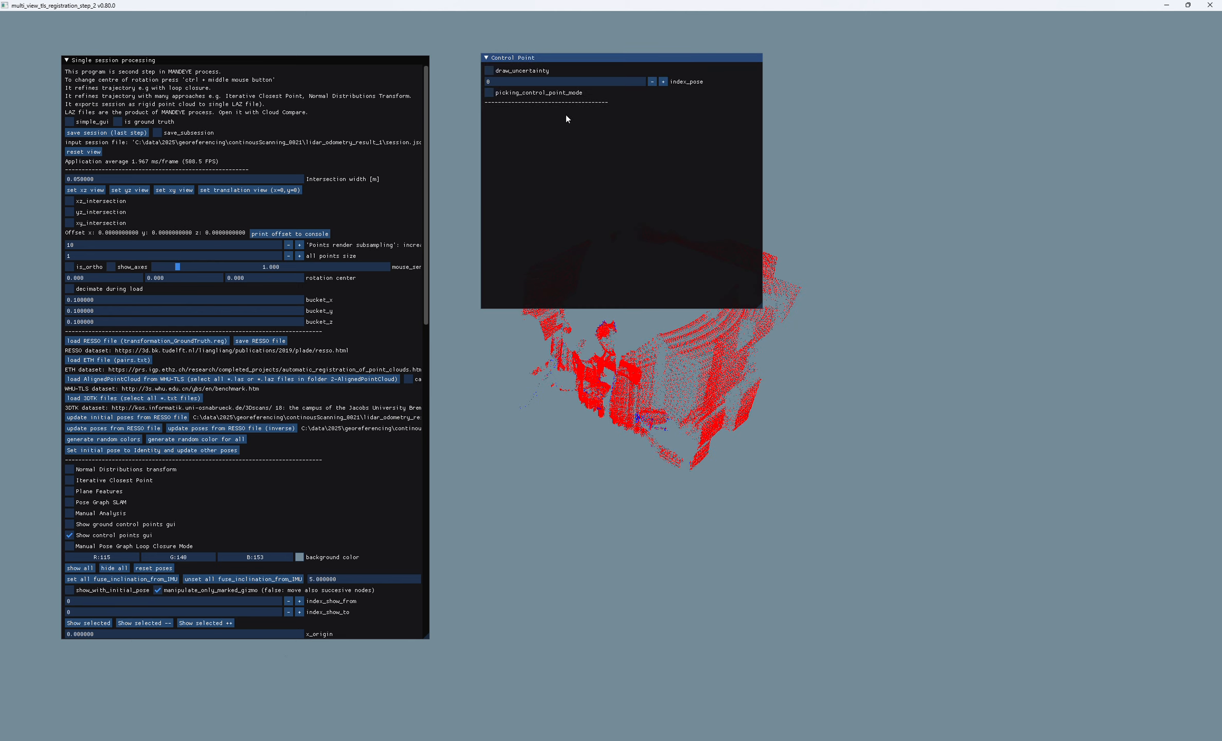
drag(616, 59, 1015, 72)
drag(612, 294, 648, 339)
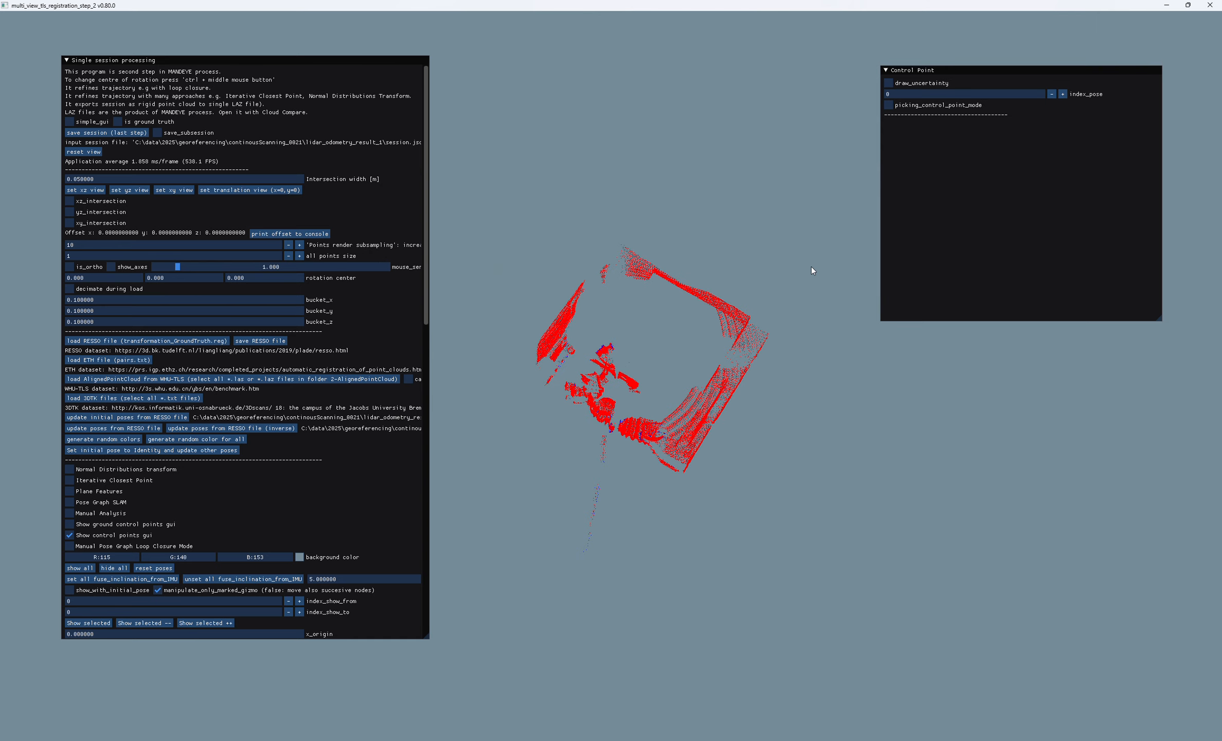
- Set the control point pose index to 2 to display that pose's scan
click(1062, 94)
click(1062, 94)
click(1062, 94)
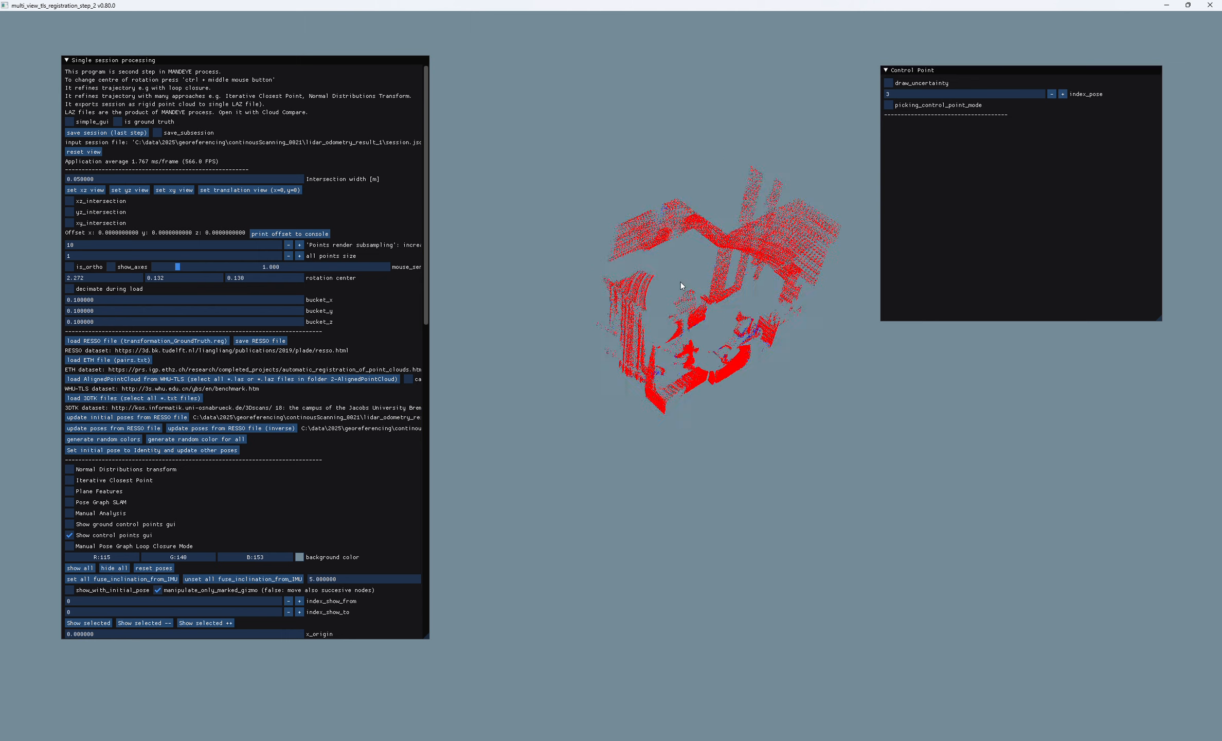
drag(681, 282, 760, 406)
scroll(703, 325, down, 6)
click(1051, 97)
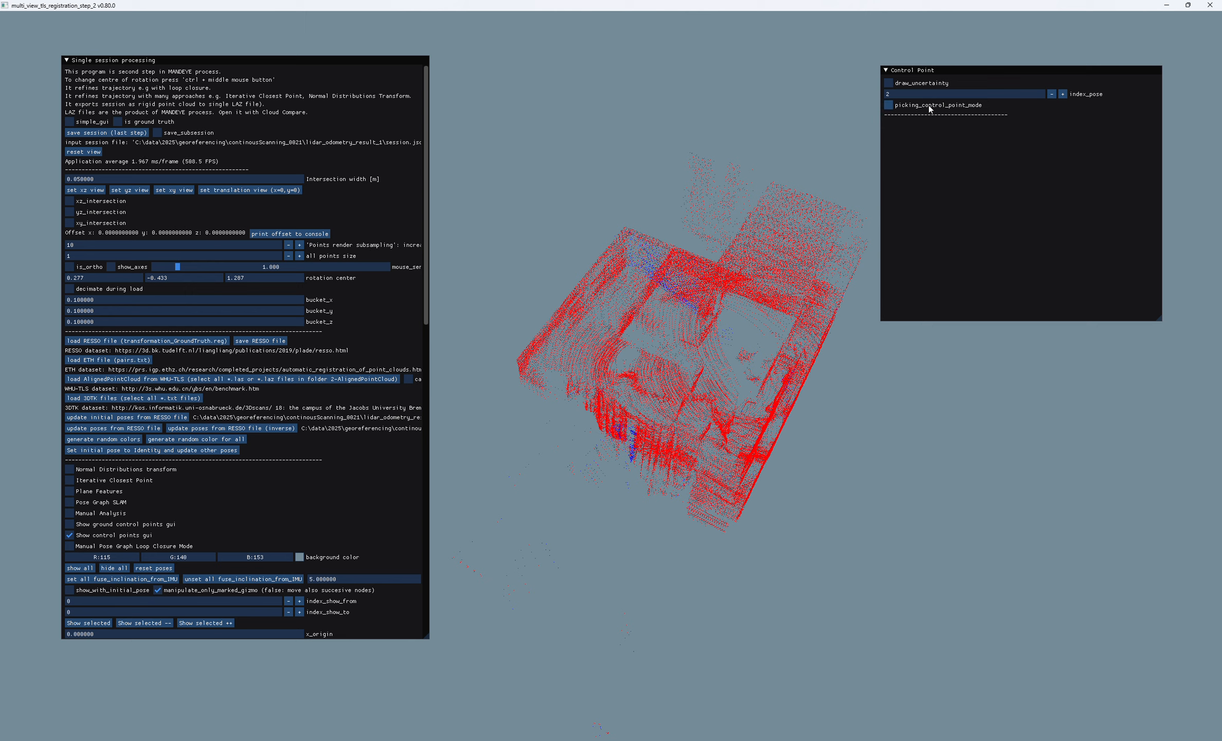
- Enable control point picking mode and pick the outer ceiling corner of the room nearest the trajectory's origin as candidate
drag(873, 123, 879, 197)
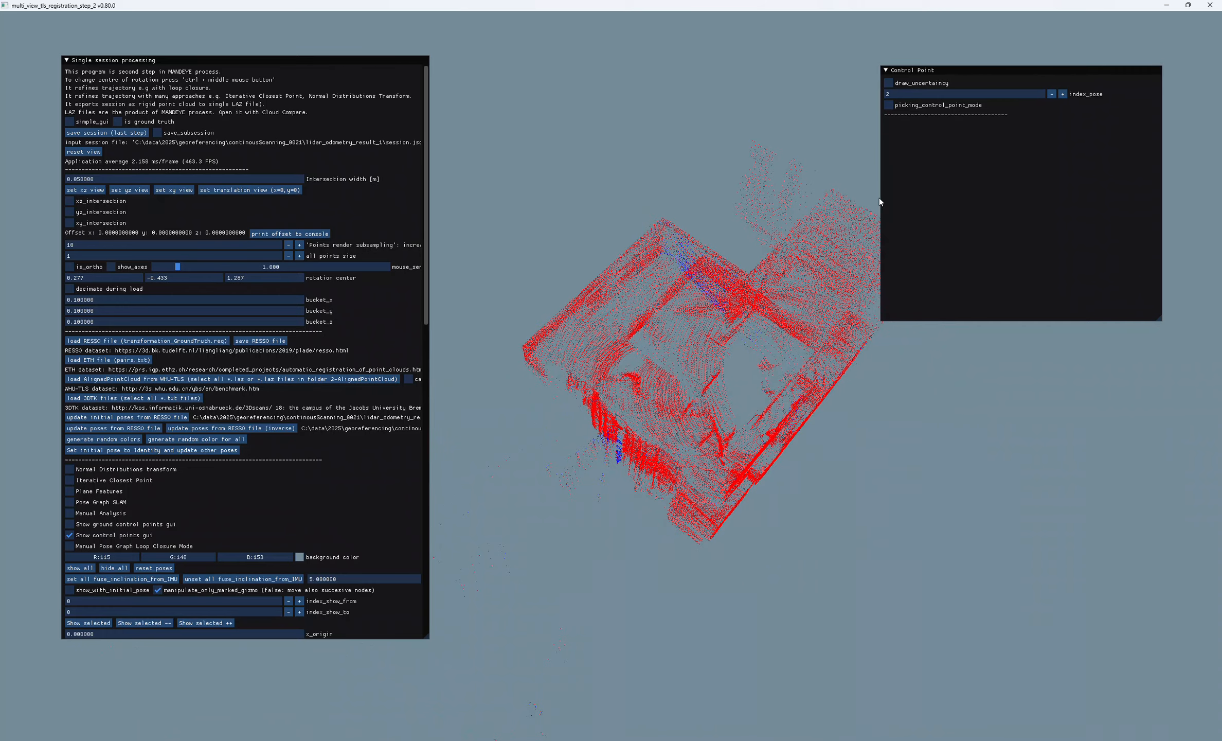
click(889, 106)
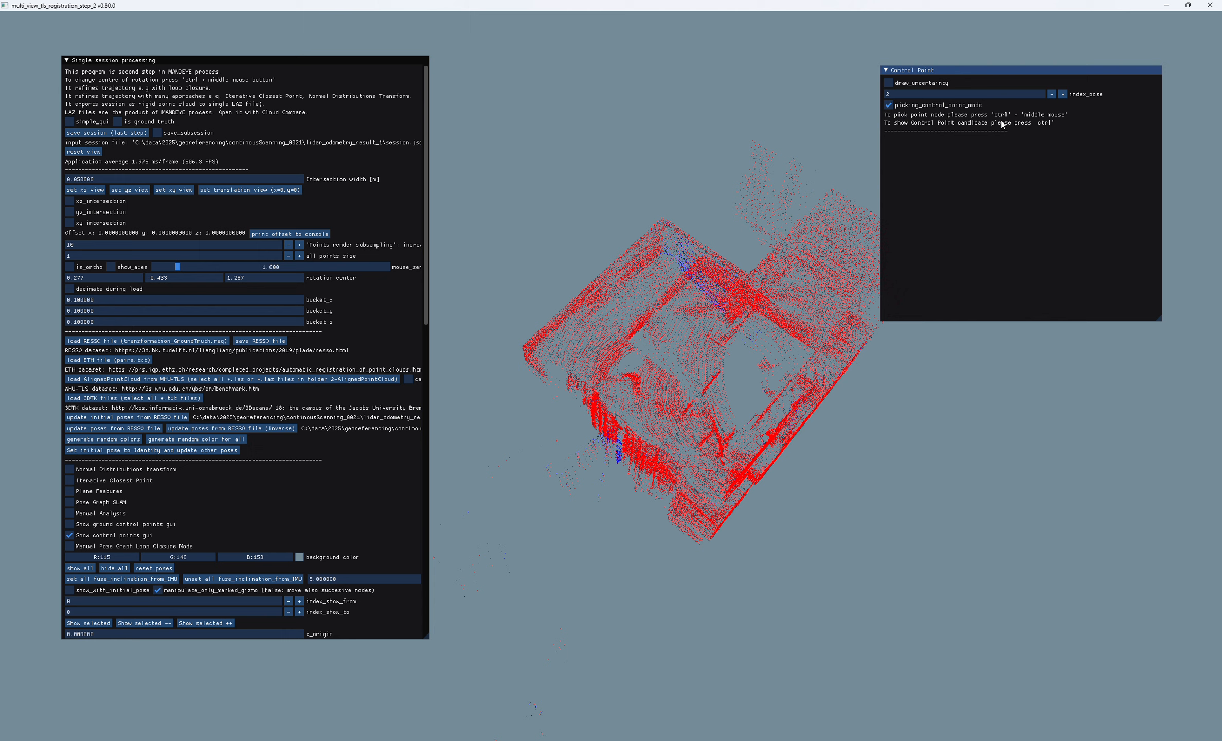
drag(641, 298, 677, 467)
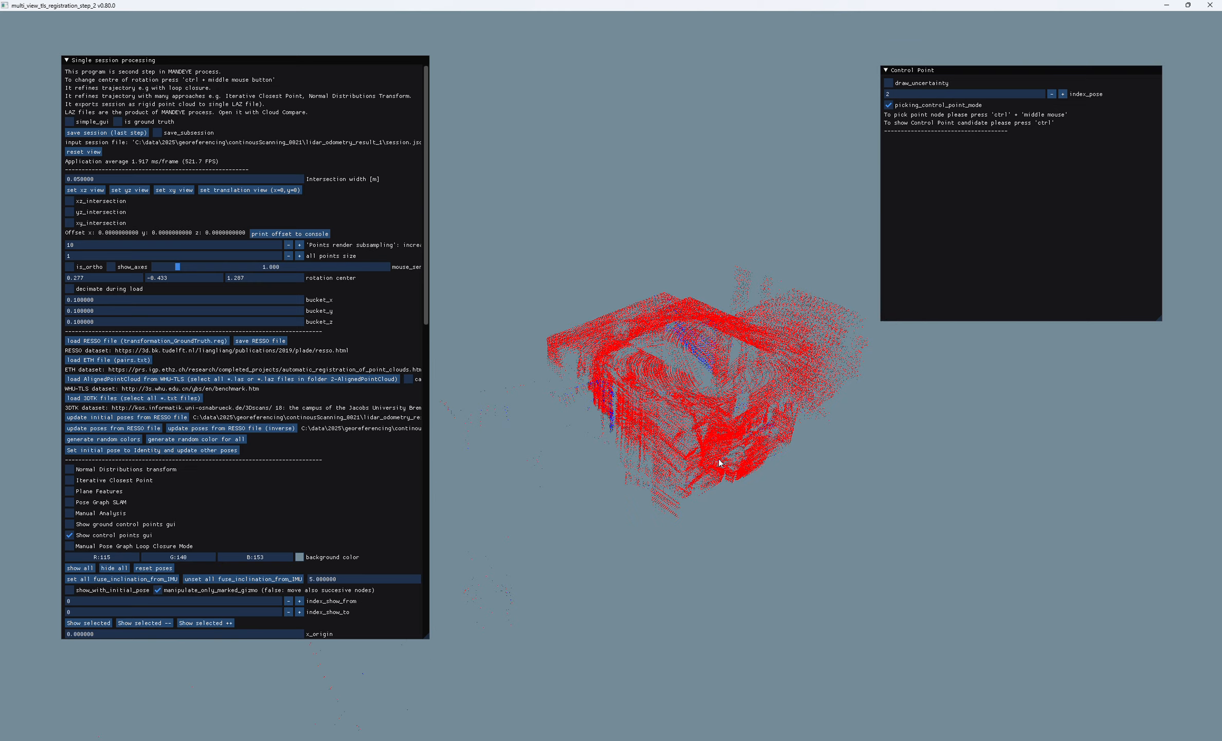
scroll(702, 451, up, 5)
drag(586, 359, 615, 401)
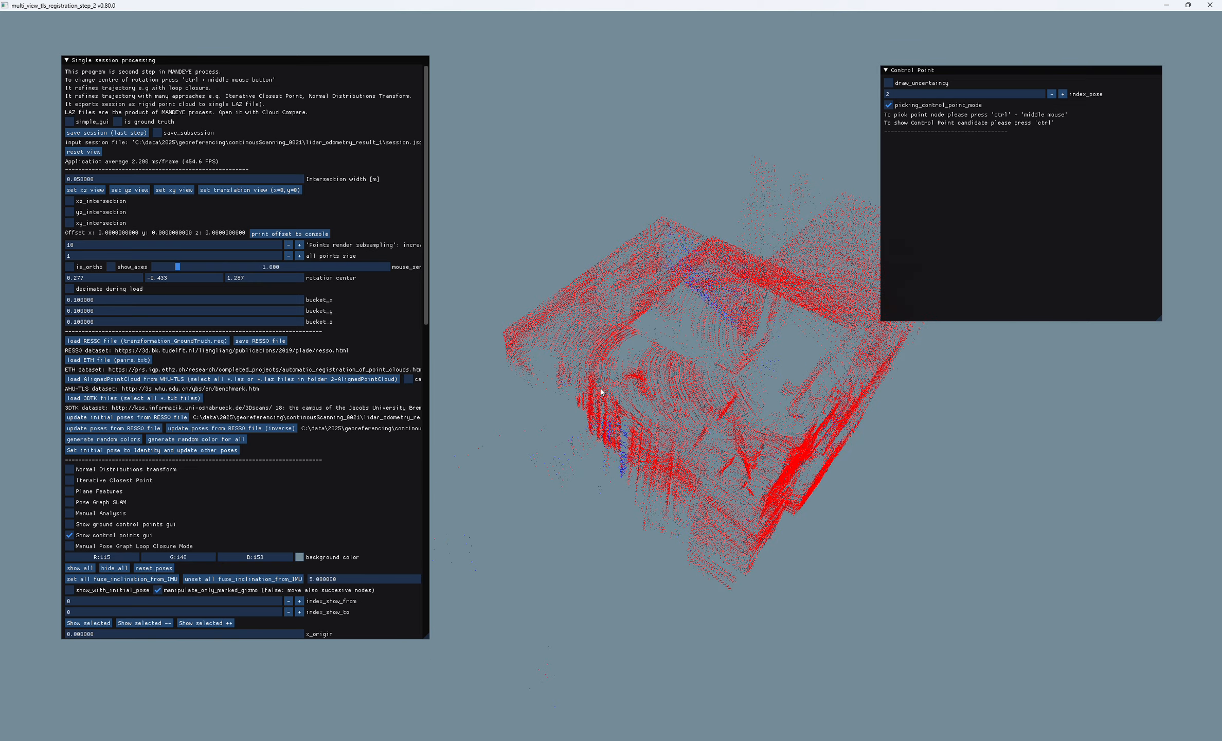
key(ctrl)
ctrl+middle_click(503, 336)
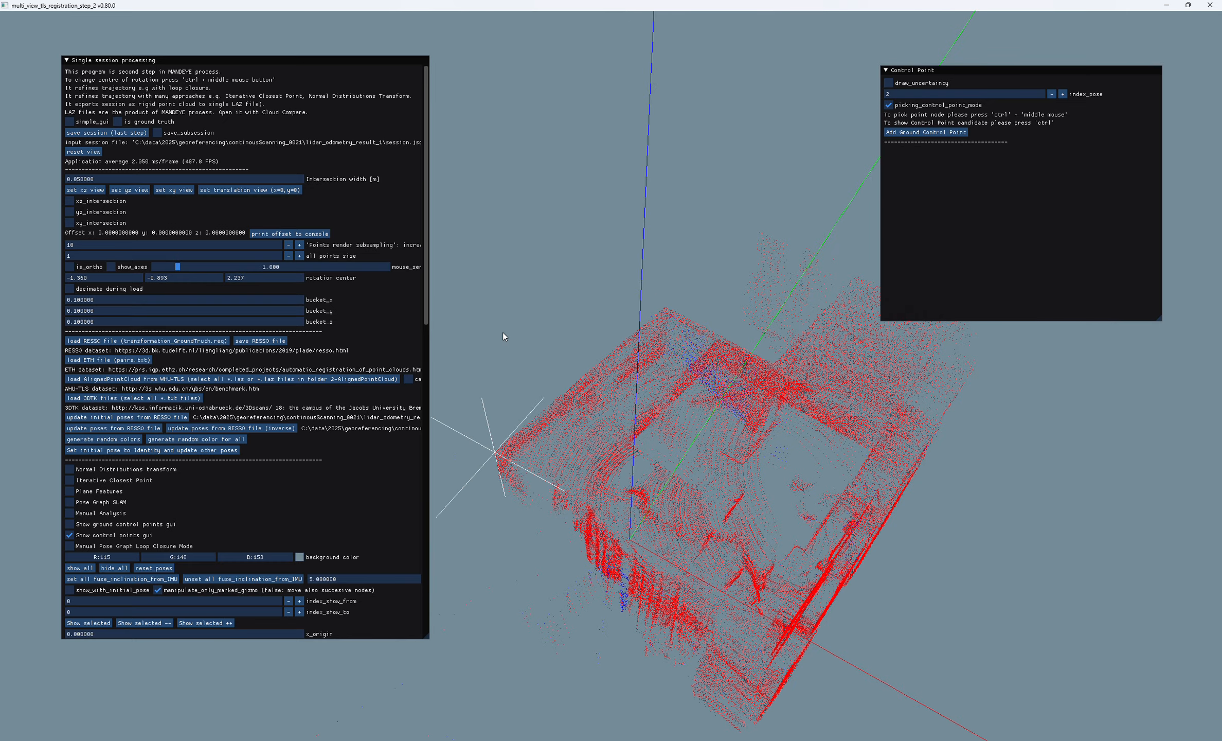
- Check the candidate from the side and re-pick it more precisely on the upper wall corner
mouse_move(574, 472)
mouse_down()
mouse_move(629, 365)
mouse_move(625, 441)
mouse_move(573, 450)
mouse_up()
right_drag(573, 450, 641, 385)
scroll(637, 382, up, 6)
scroll(633, 357, down, 7)
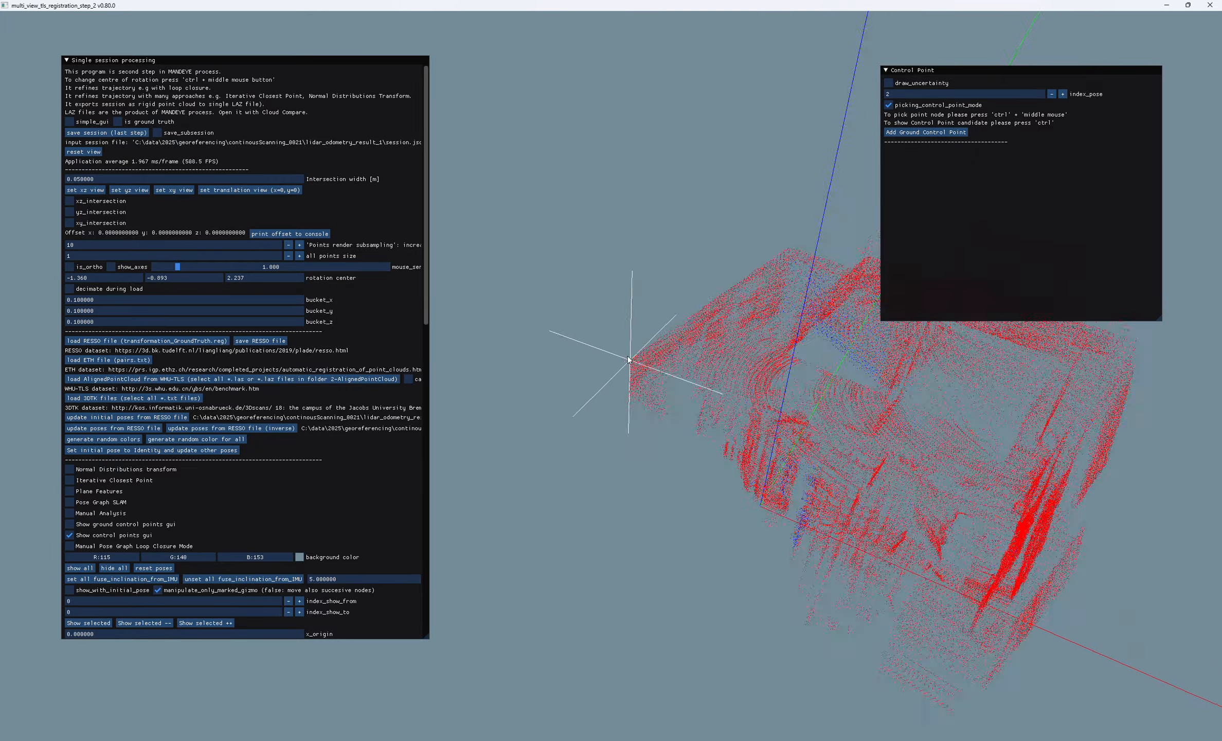
drag(633, 393, 733, 280)
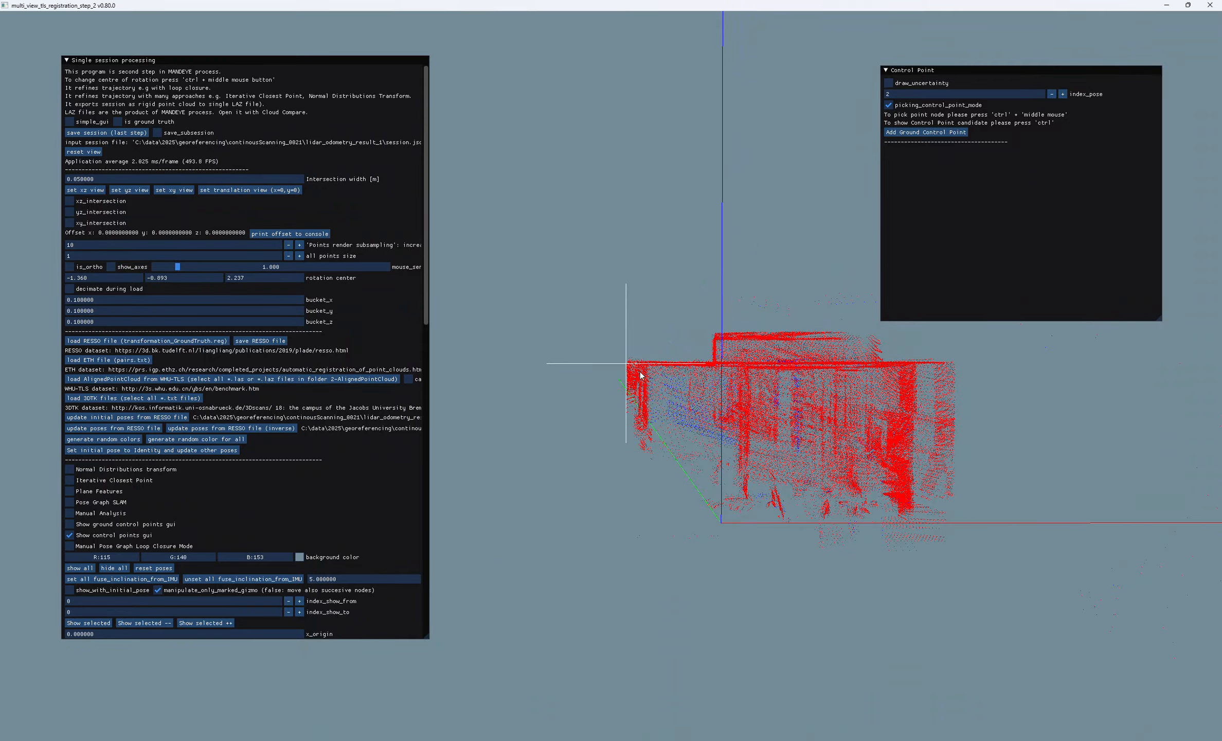
scroll(635, 363, up, 5)
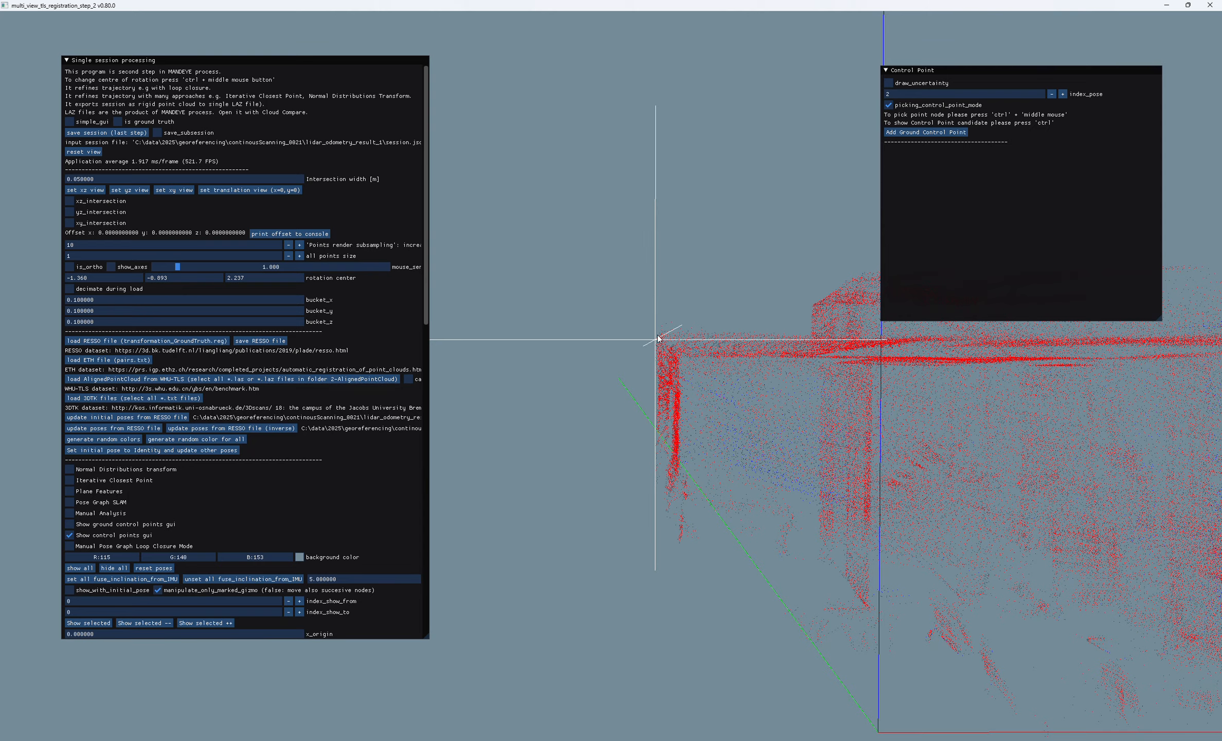
mouse_move(661, 339)
mouse_down()
mouse_move(621, 392)
mouse_move(602, 538)
mouse_move(635, 451)
mouse_move(660, 443)
mouse_move(641, 296)
mouse_move(625, 334)
mouse_move(573, 261)
mouse_move(647, 333)
mouse_move(648, 319)
mouse_up()
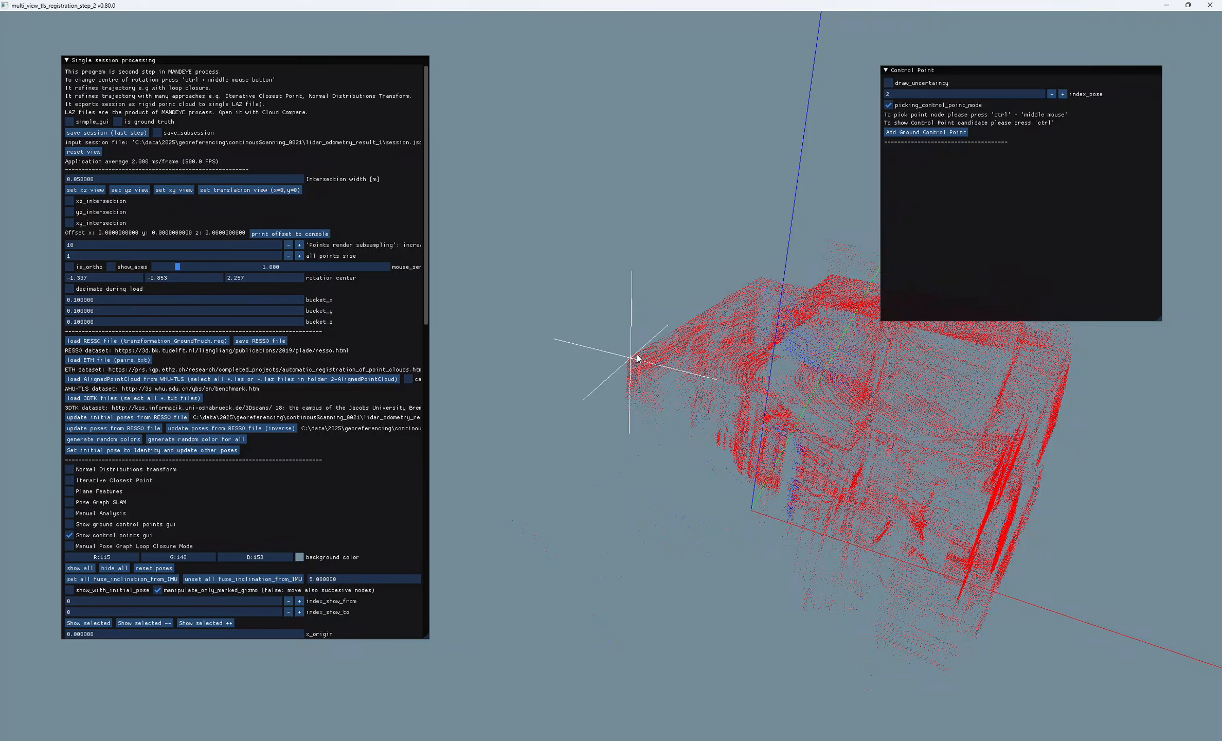
- Switch to the CloudCompare window with the geo-pc0021 cloud and examine the same ceiling corner from a matching viewpoint
click(697, 740)
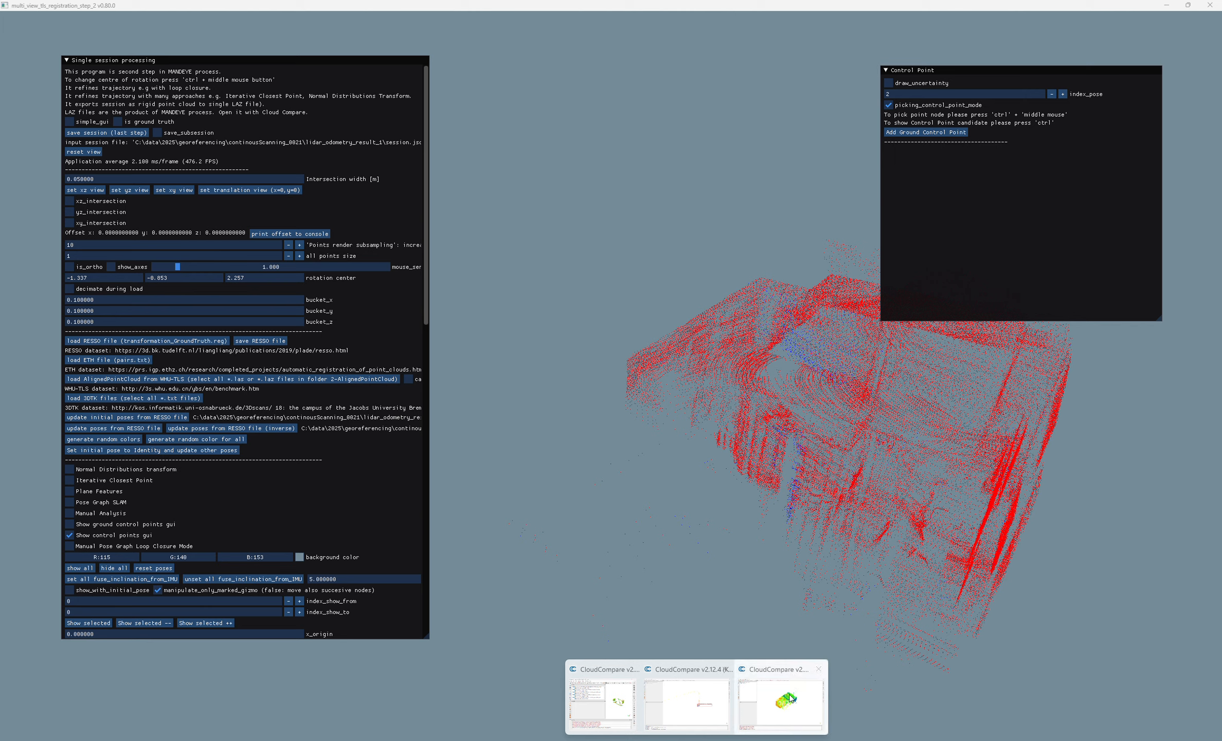
click(761, 696)
drag(627, 357, 826, 570)
scroll(840, 535, up, 5)
right_drag(839, 534, 842, 446)
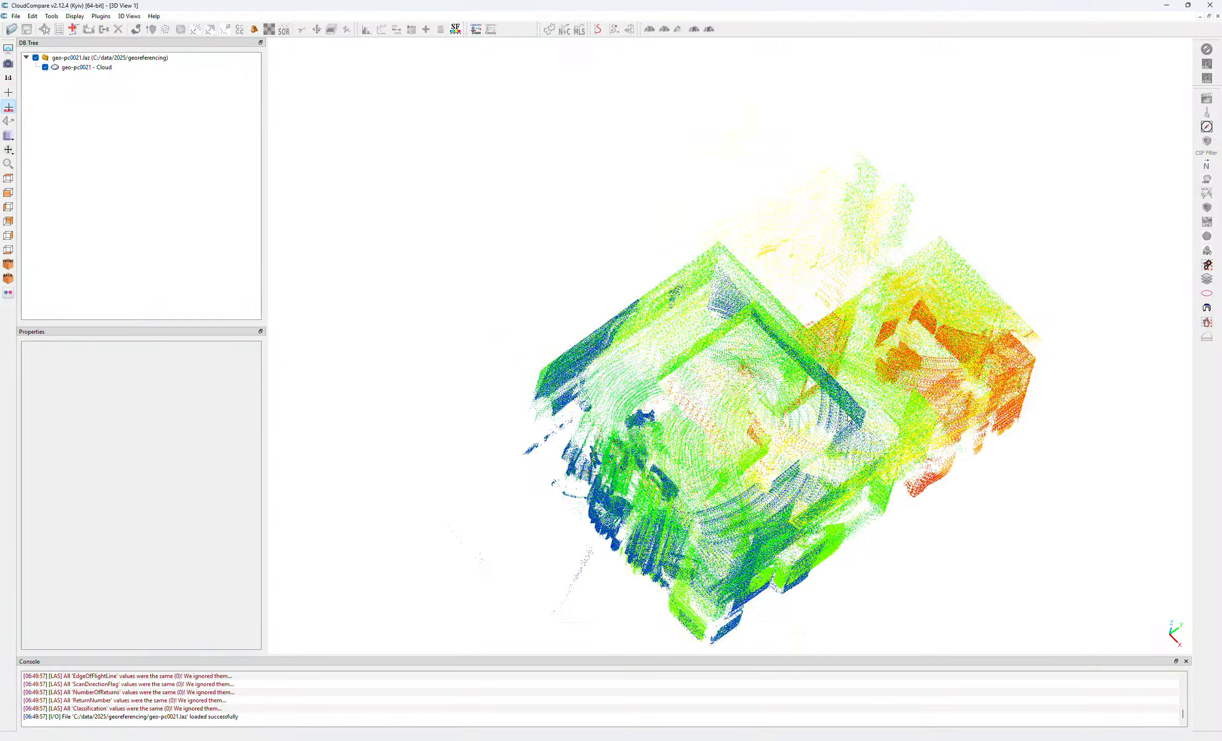
drag(843, 447, 896, 422)
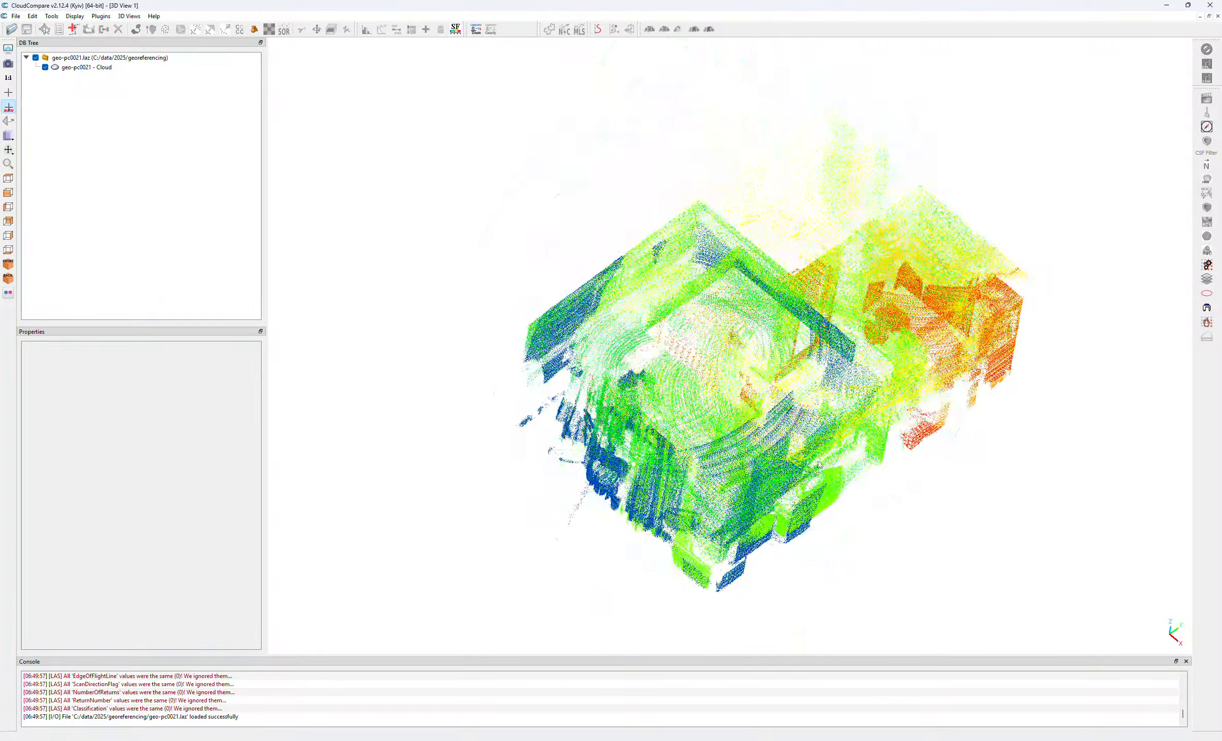
drag(901, 493, 719, 422)
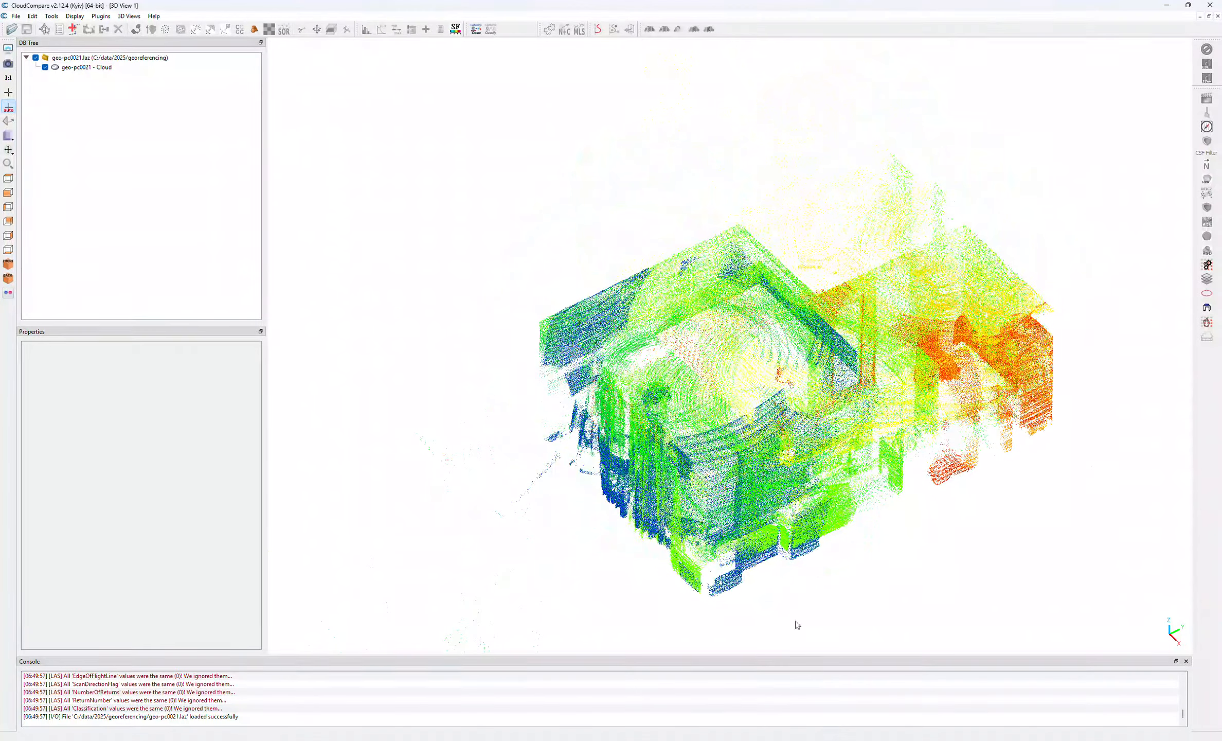
click(834, 724)
drag(834, 725, 770, 566)
mouse_move(818, 737)
click(818, 712)
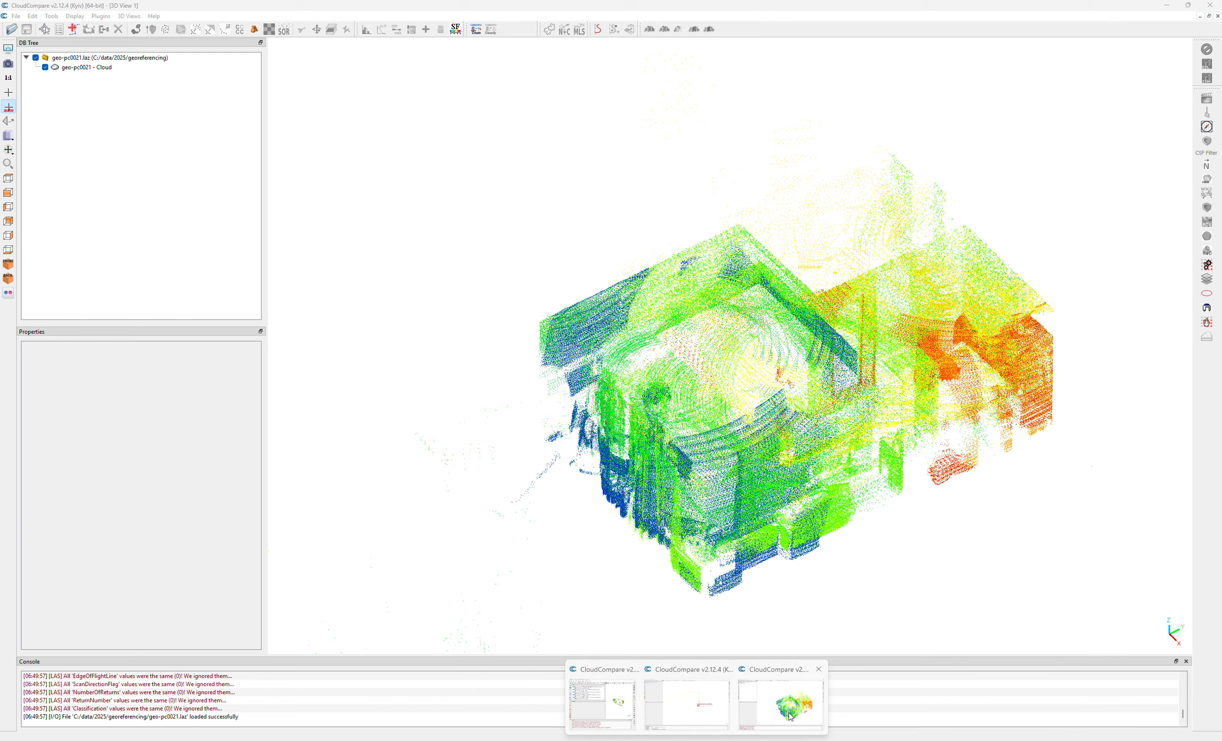
- Pick the matching ceiling corner with the point picking tool and move its coordinate label clear of the cloud
click(35, 17)
click(96, 142)
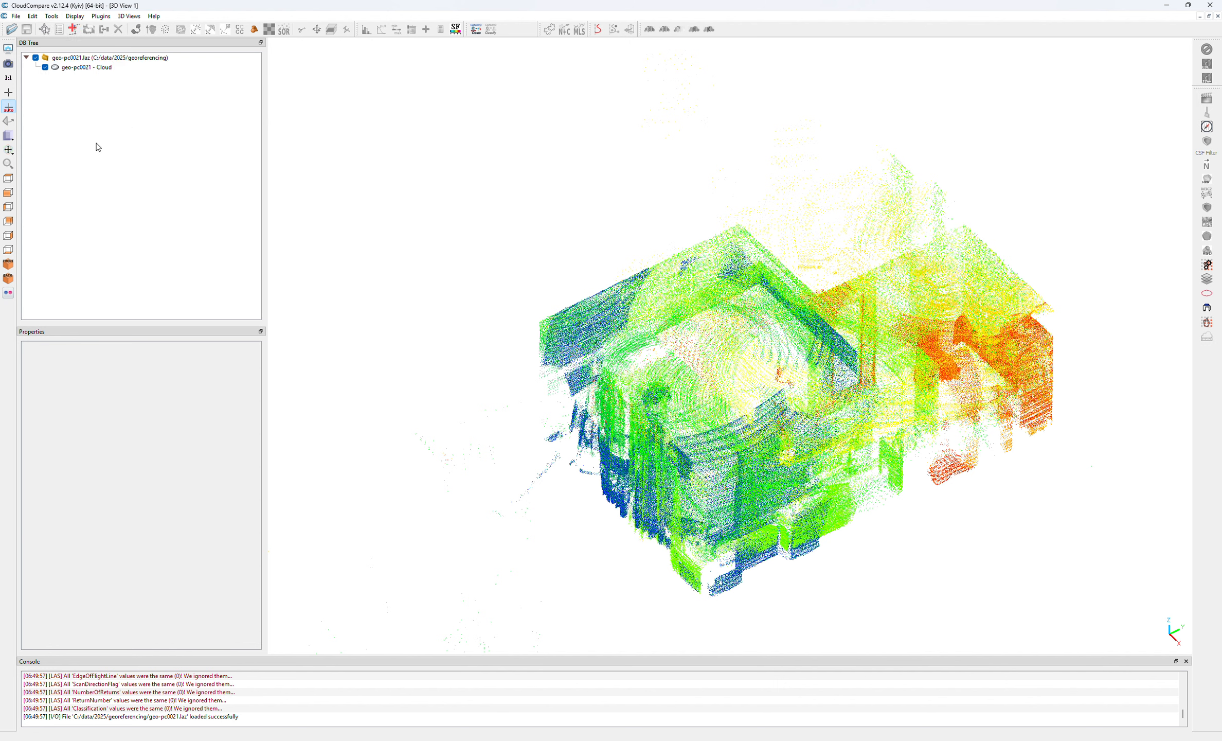
click(543, 326)
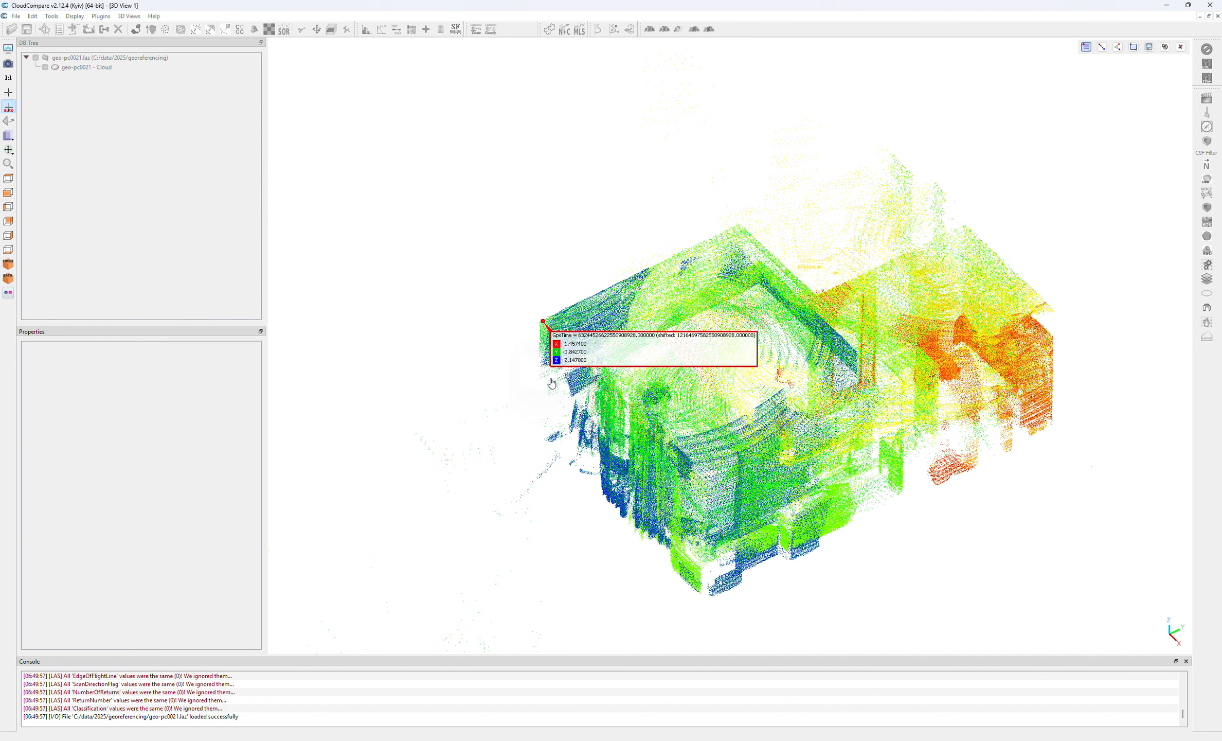
drag(586, 344, 521, 231)
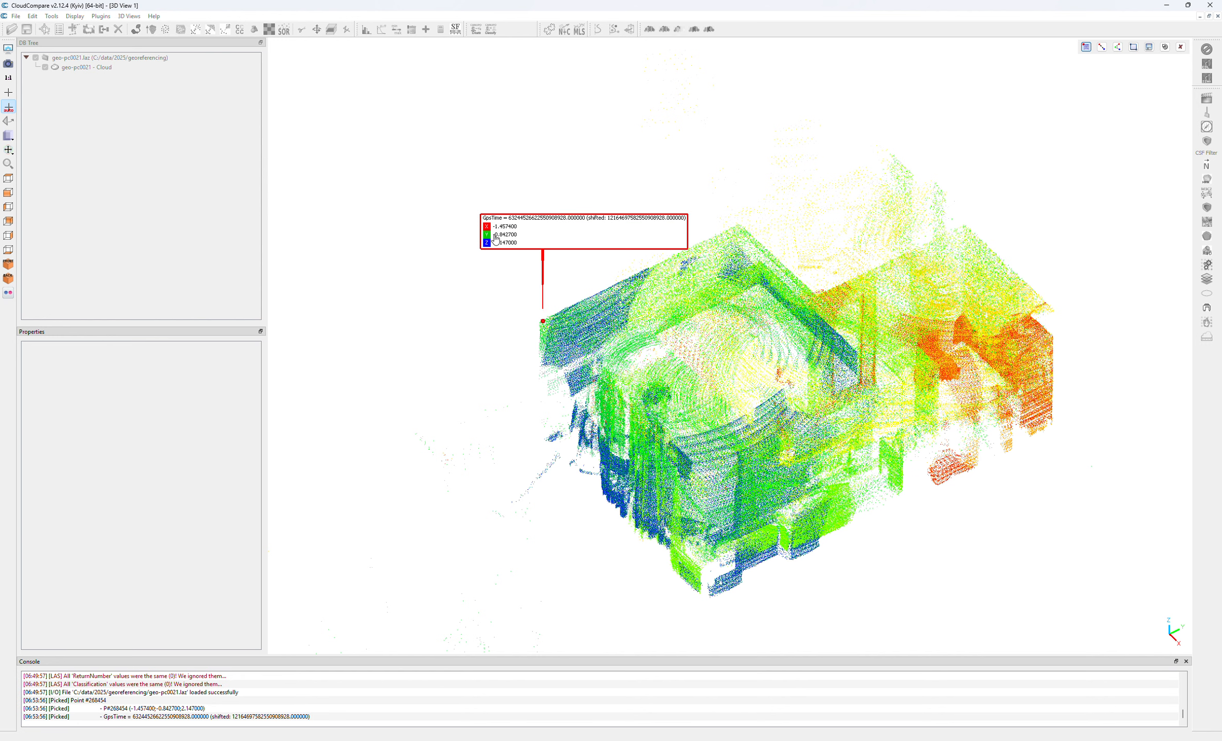
- Switch back to multi_view_tls_registration_step_2, add the candidate as a ground control point and set its x target to -1.45
click(823, 739)
click(912, 133)
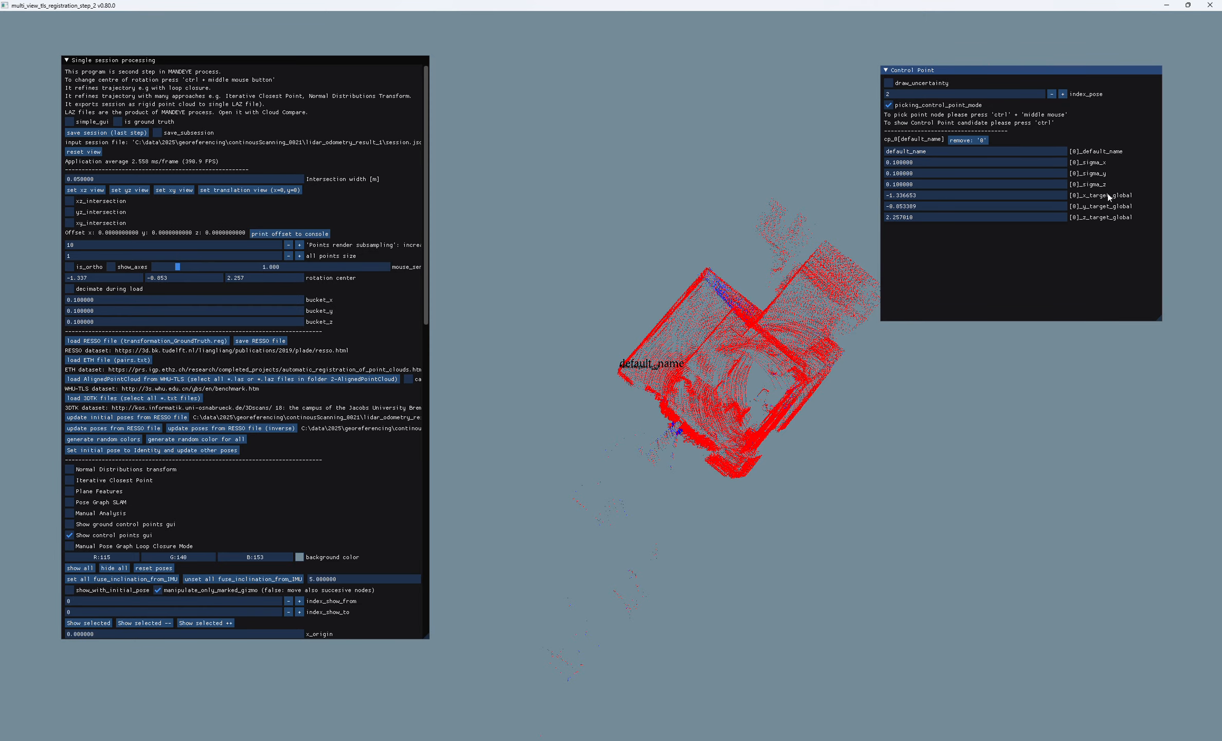
click(981, 197)
key(ctrl+a)
text(-1.45)
- Check the reference corner's coordinates in CloudCompare and set the control point's global y target to -0.84
mouse_move(697, 740)
click(772, 706)
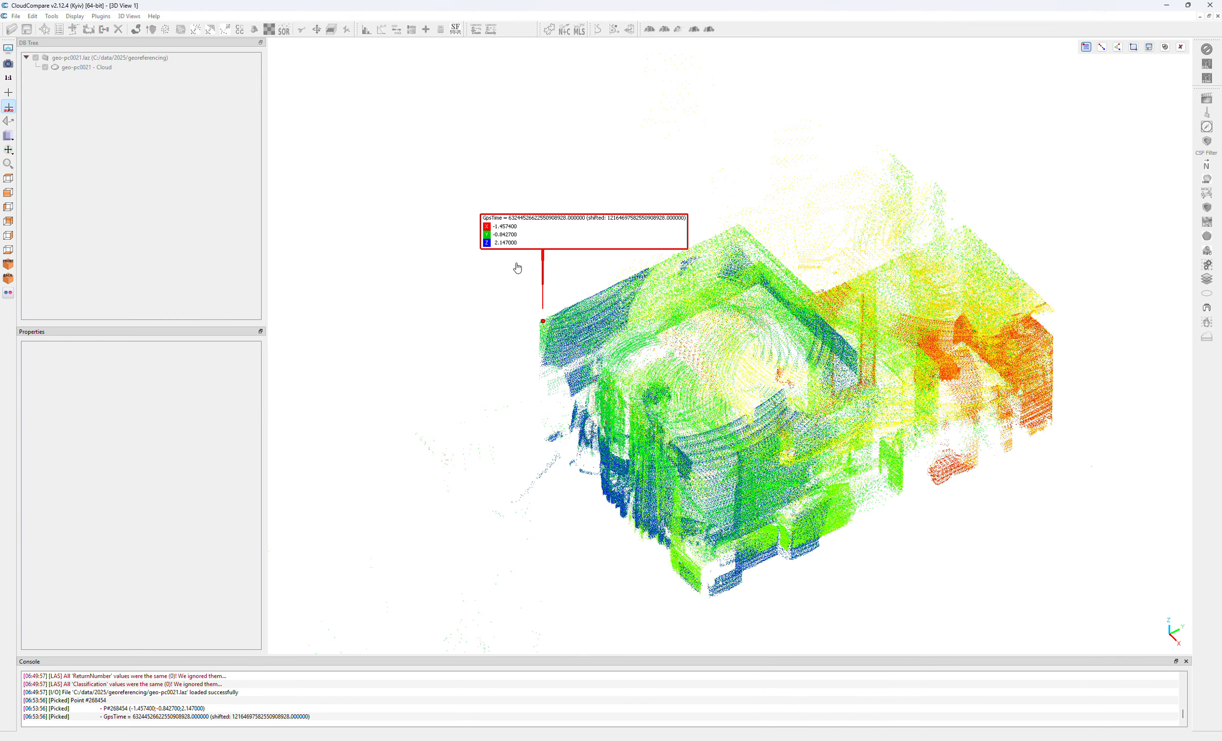
click(1168, 7)
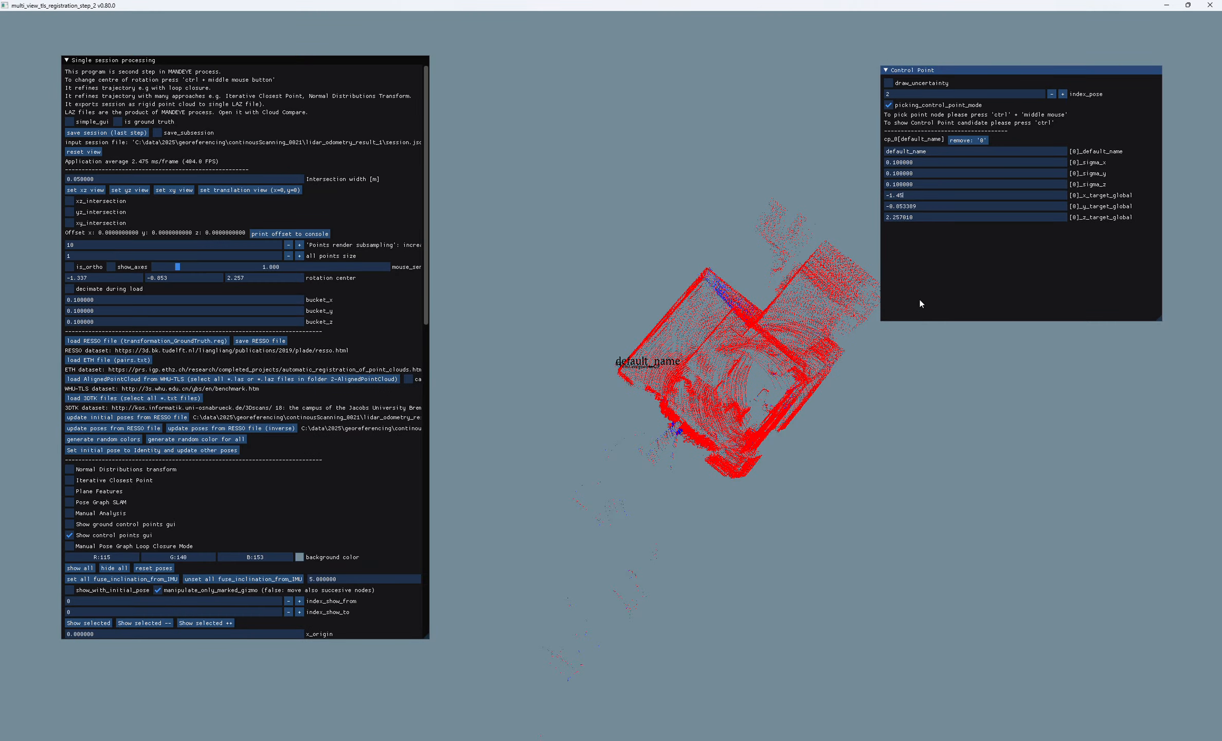
click(913, 203)
text(-0.84)
- Read the reference corner's height in CloudCompare and set the control point's global z target to 2.14
mouse_move(675, 739)
mouse_move(735, 740)
click(834, 713)
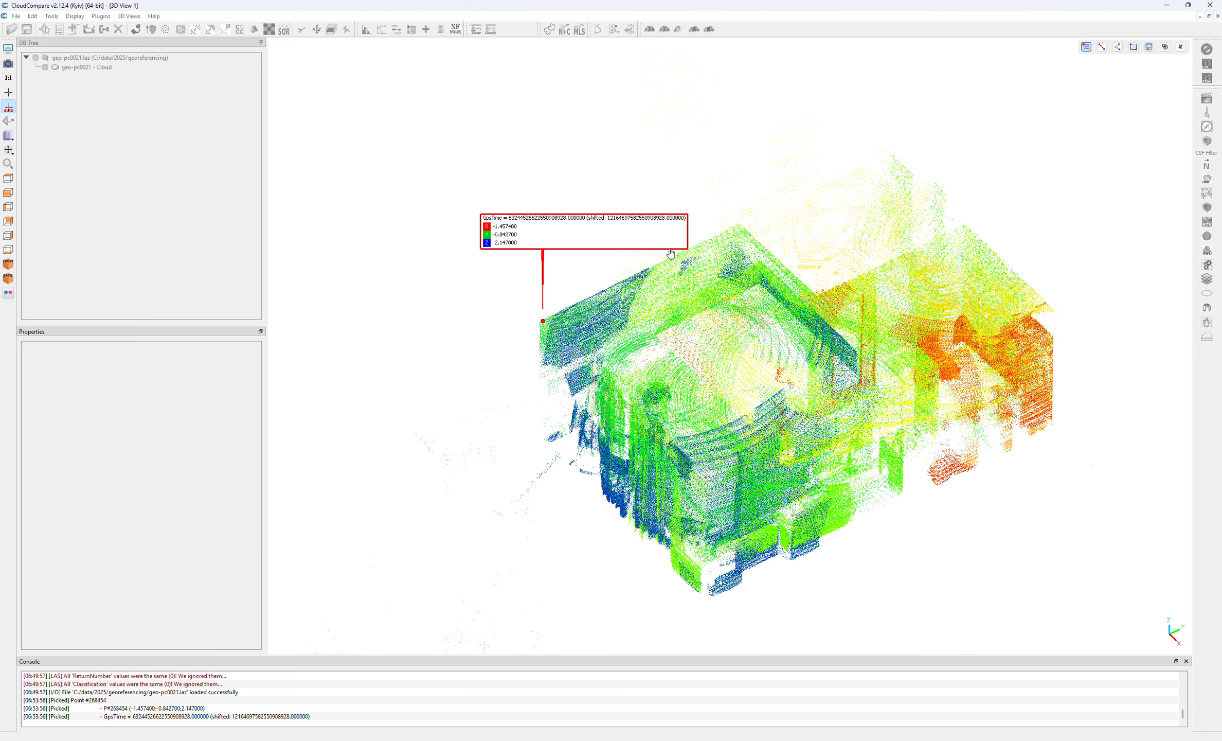
click(1166, 5)
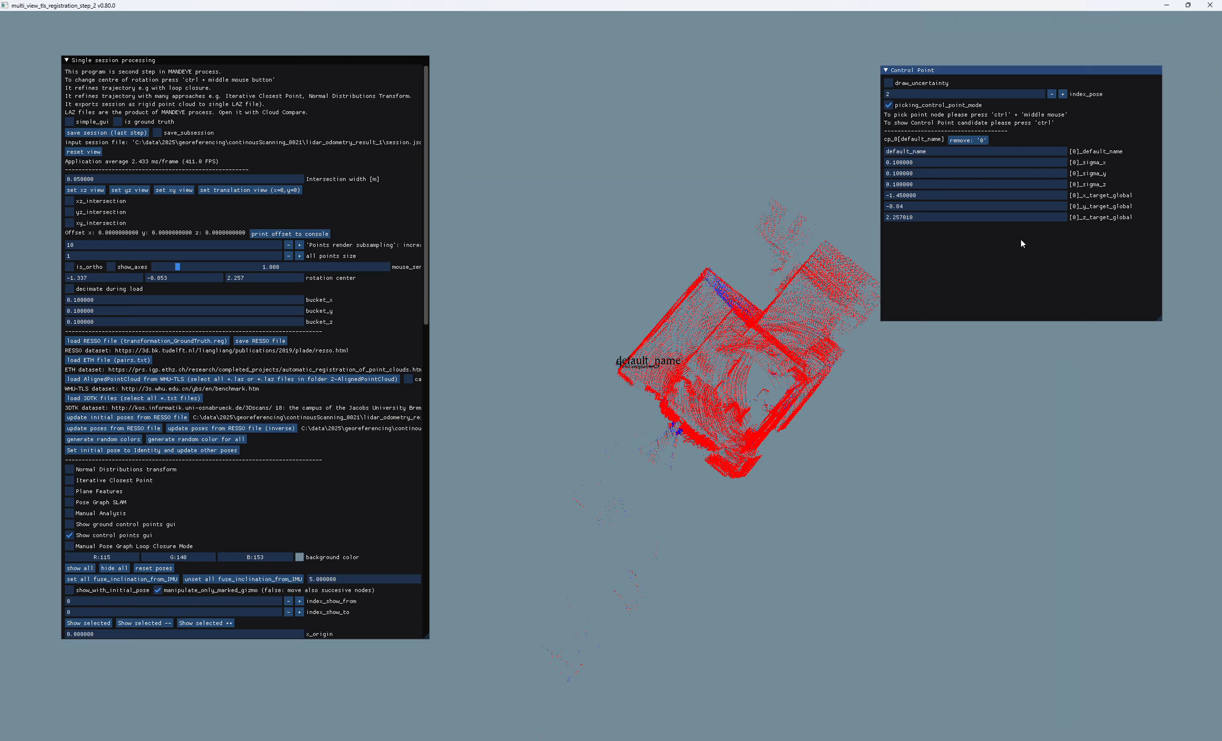
click(935, 216)
text(2.14)
- Inspect the offset between the picked corner and its target, and change the background color to black
drag(946, 437, 853, 350)
scroll(713, 390, up, 10)
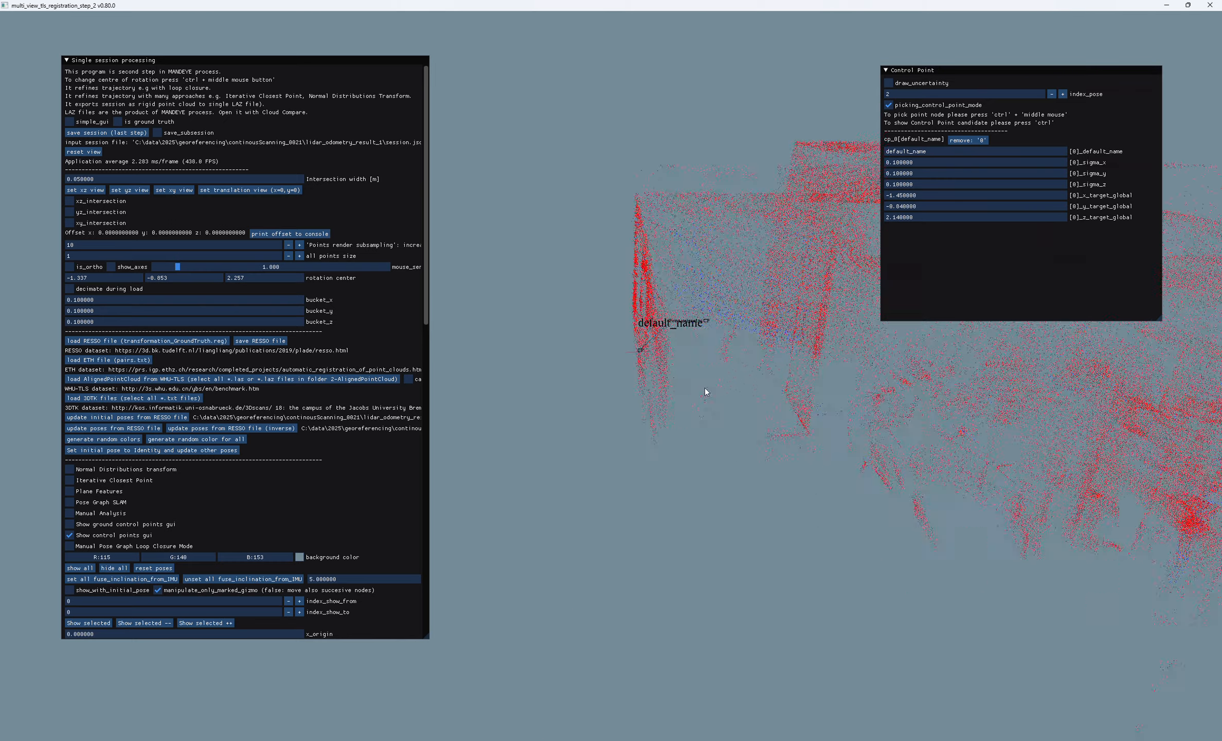
mouse_move(705, 388)
mouse_down()
mouse_move(696, 364)
mouse_move(646, 349)
mouse_move(554, 376)
mouse_up()
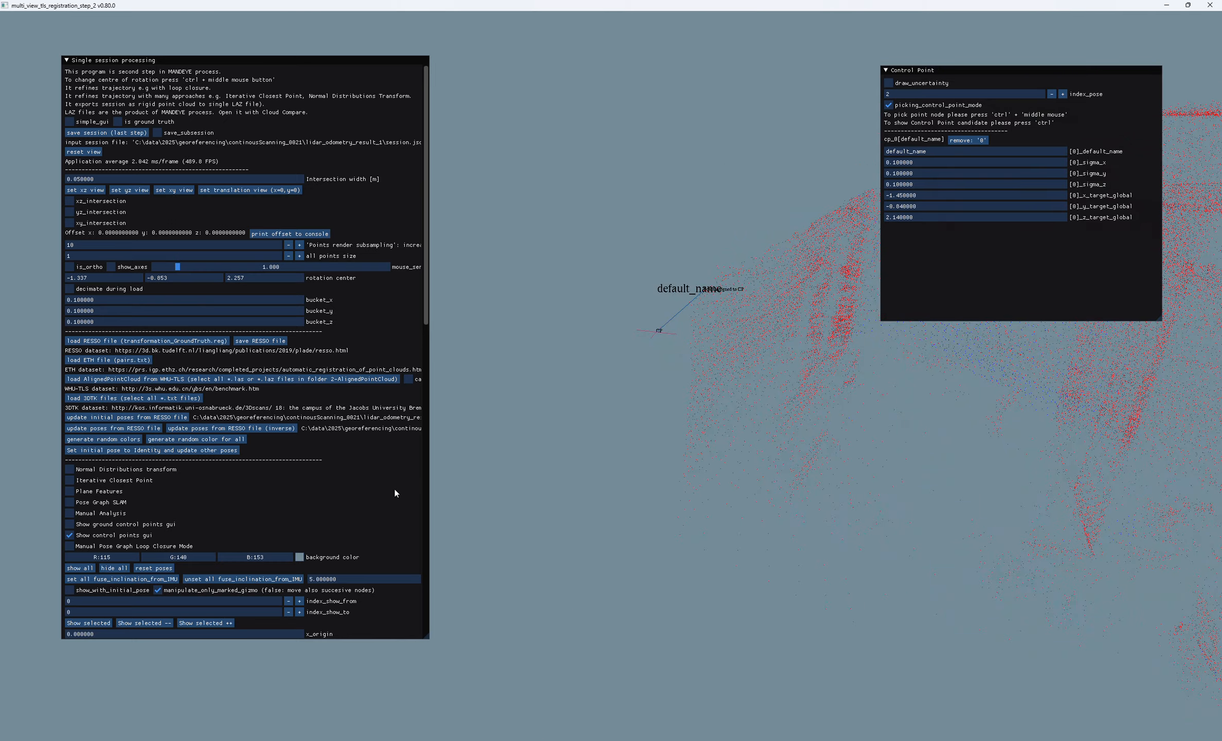
click(300, 556)
drag(313, 614, 290, 681)
click(290, 681)
mouse_move(568, 378)
mouse_down()
mouse_move(657, 442)
mouse_move(649, 523)
mouse_move(616, 480)
mouse_move(629, 436)
mouse_move(576, 495)
mouse_move(559, 434)
mouse_move(688, 371)
mouse_move(669, 367)
mouse_move(698, 357)
mouse_move(675, 299)
mouse_move(668, 345)
mouse_move(677, 336)
mouse_up()
- With the uncertainty temporarily drawn, set the first control point's sigma x, y and z to 0.2
click(890, 83)
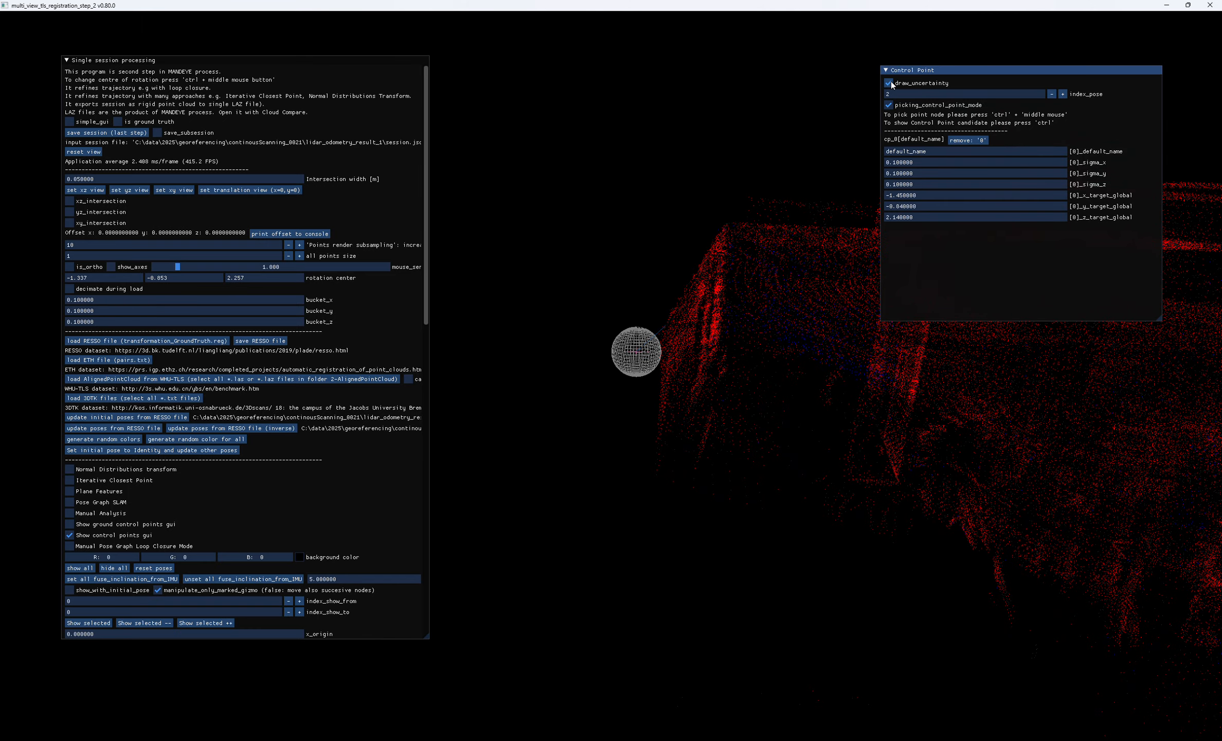
drag(780, 318, 715, 438)
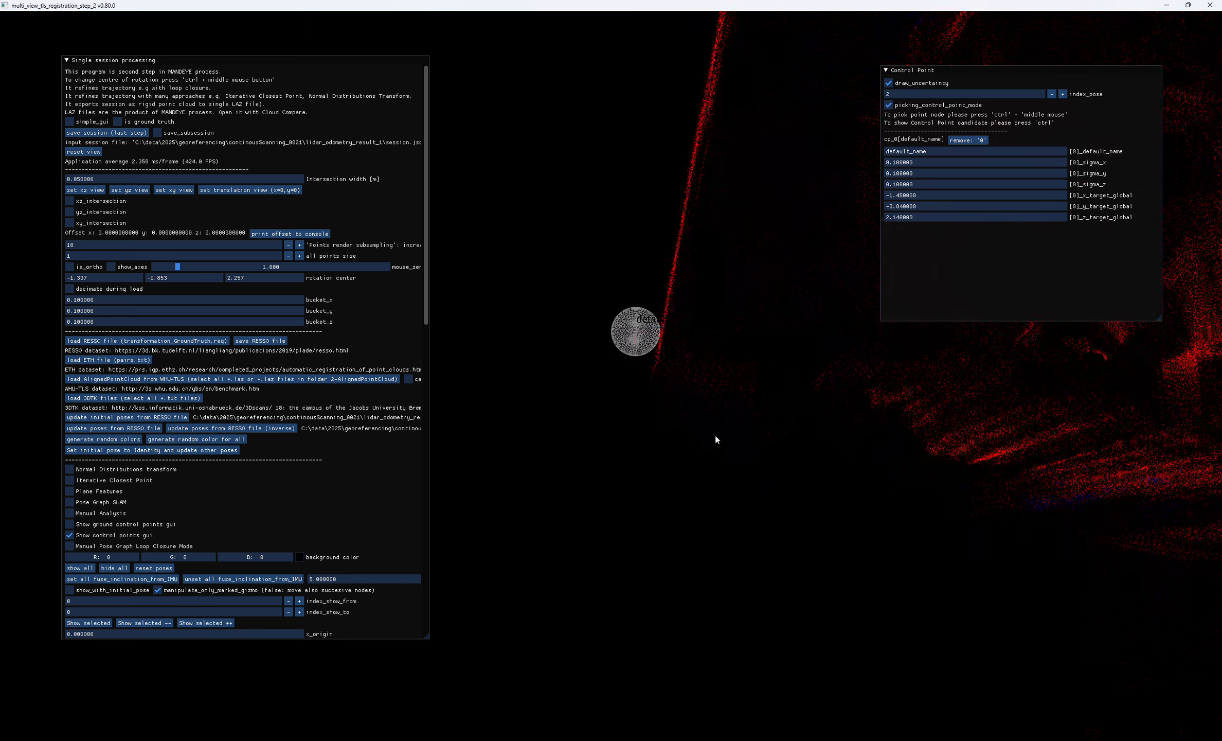
click(895, 163)
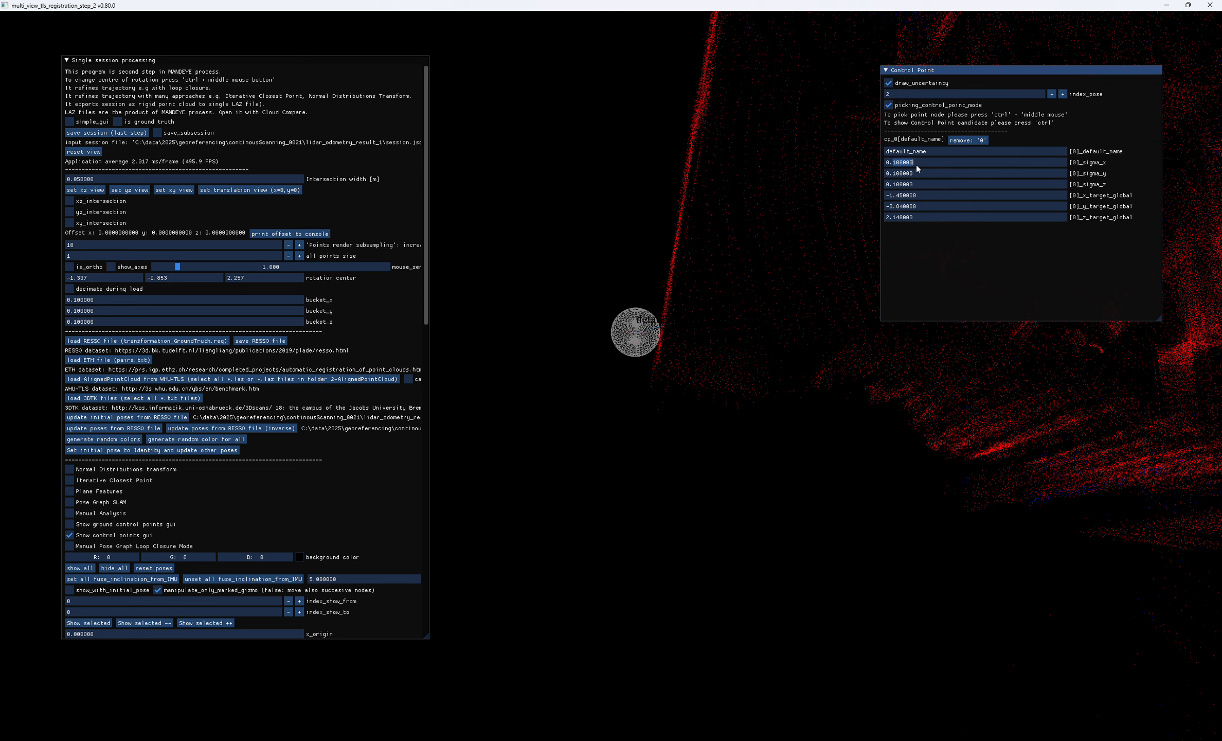
text(0.2)
click(895, 173)
text(0.2)
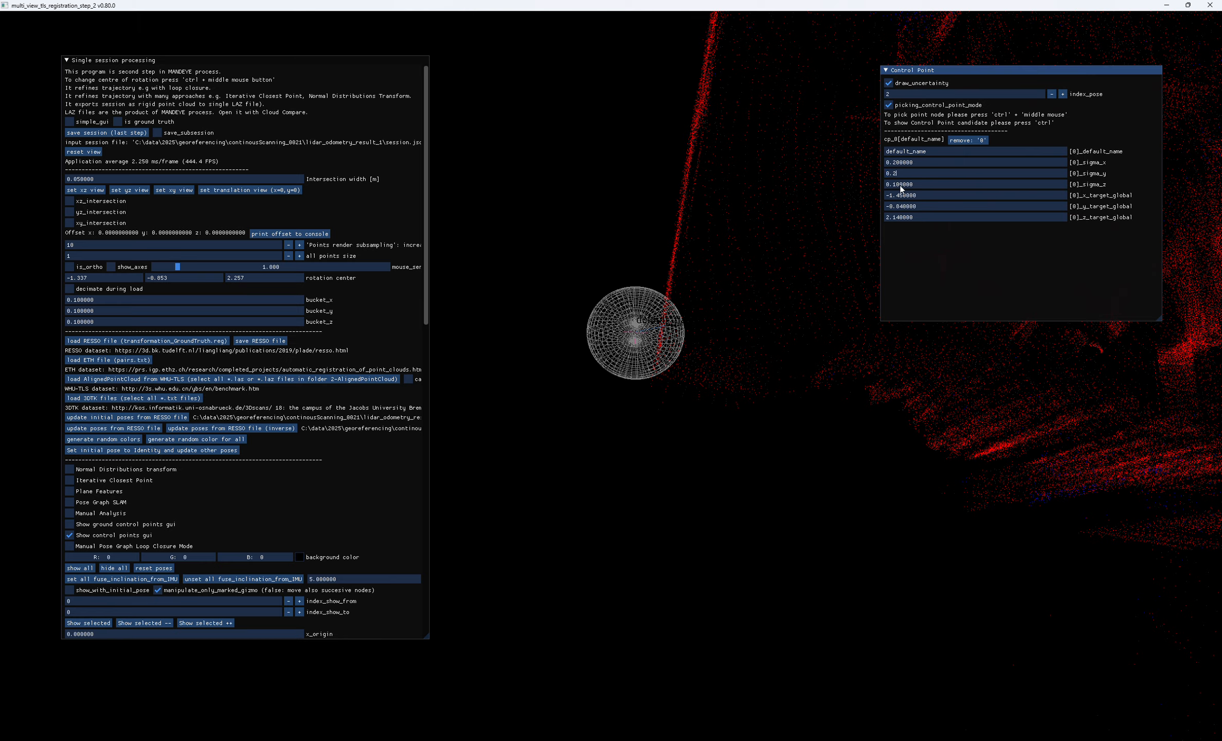
click(895, 184)
text(0.2)
drag(841, 228, 699, 396)
click(889, 85)
scroll(642, 345, down, 10)
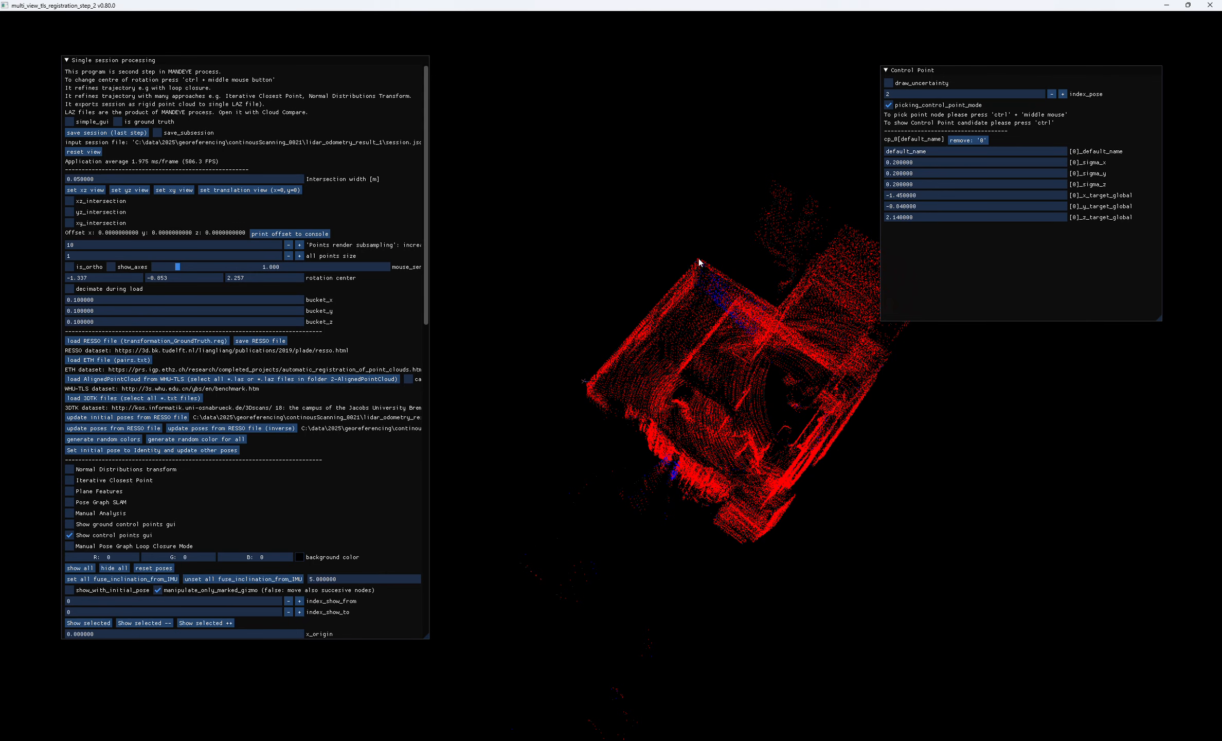
- Pick the ceiling corner at the other end of the same outer wall and add it as a second ground control point
key(ctrl)
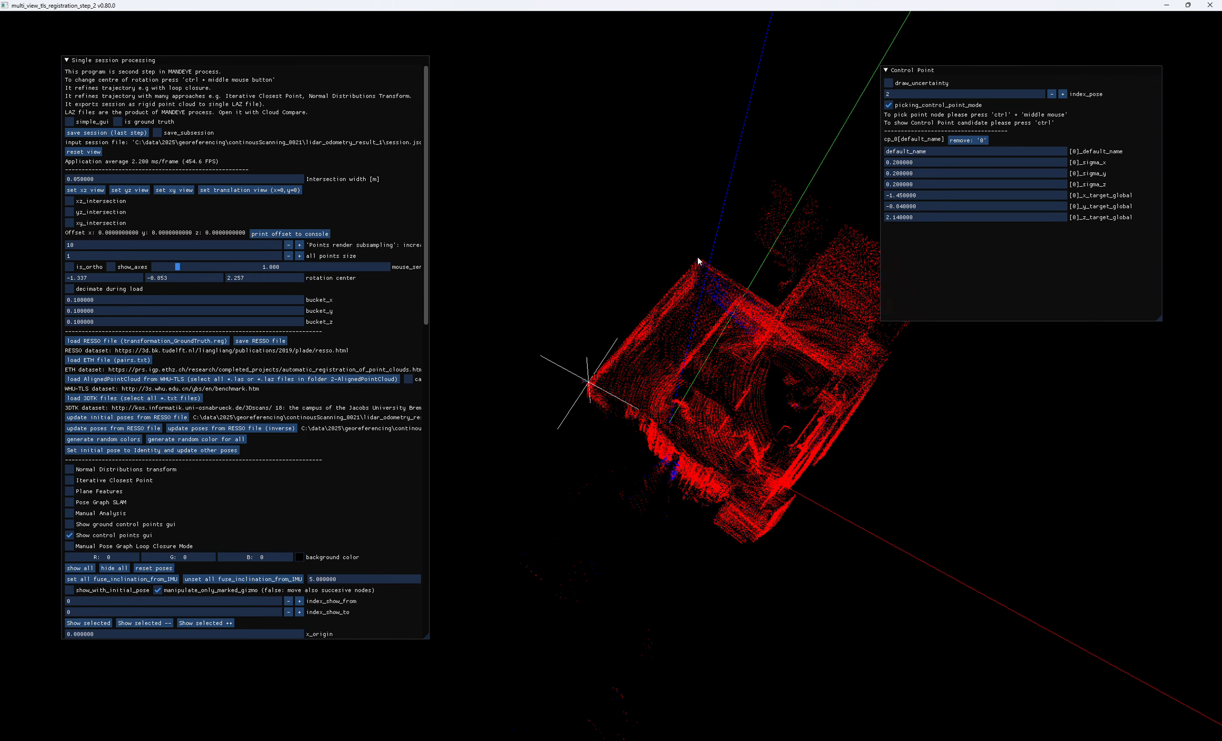
ctrl+middle_click(698, 259)
ctrl+drag(641, 254, 636, 284)
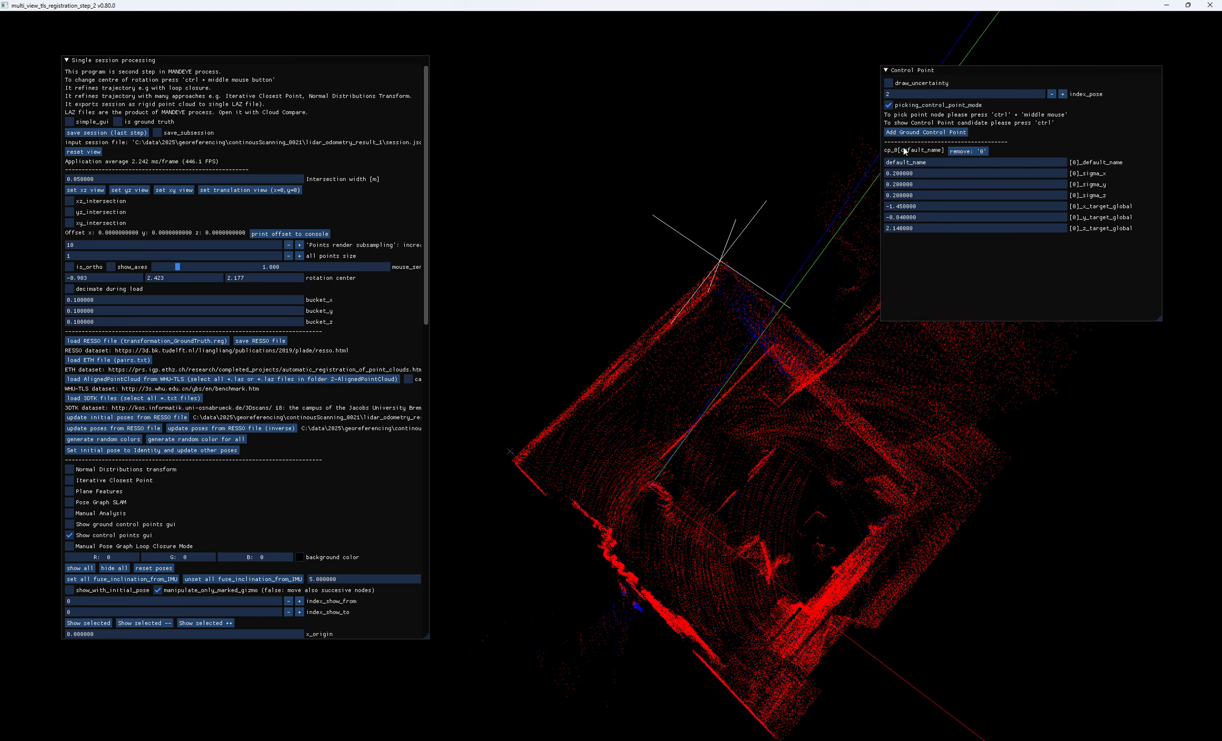
click(918, 132)
drag(741, 329, 757, 271)
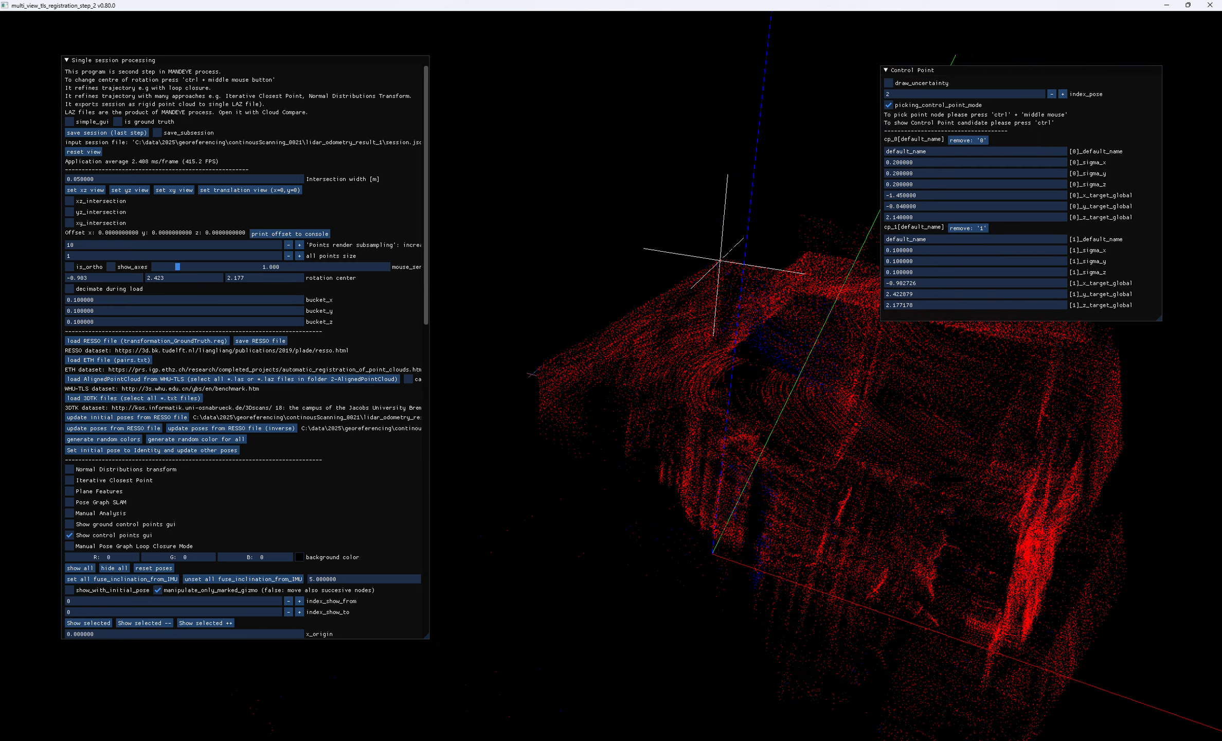
- Switch to CloudCompare and pick the reference cloud's ceiling corner matching the second control point, moving its label clear to read the coordinates
mouse_move(736, 733)
click(797, 694)
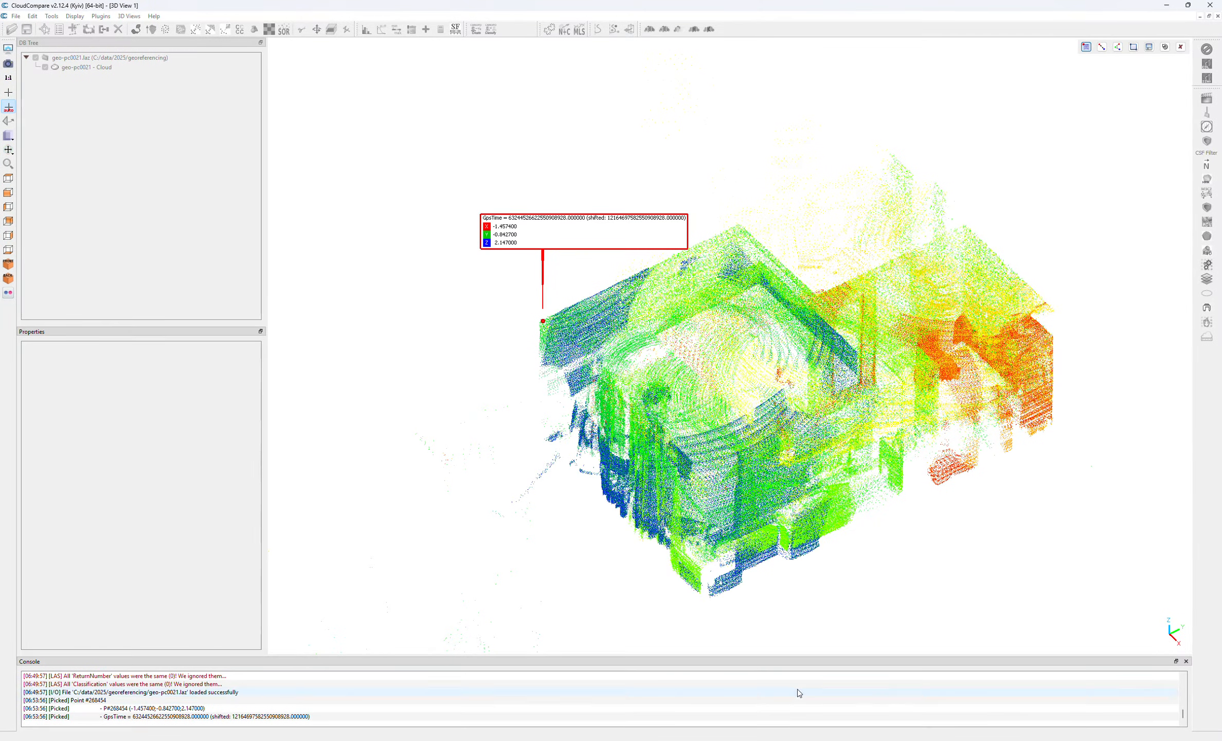
click(739, 225)
drag(762, 234, 907, 379)
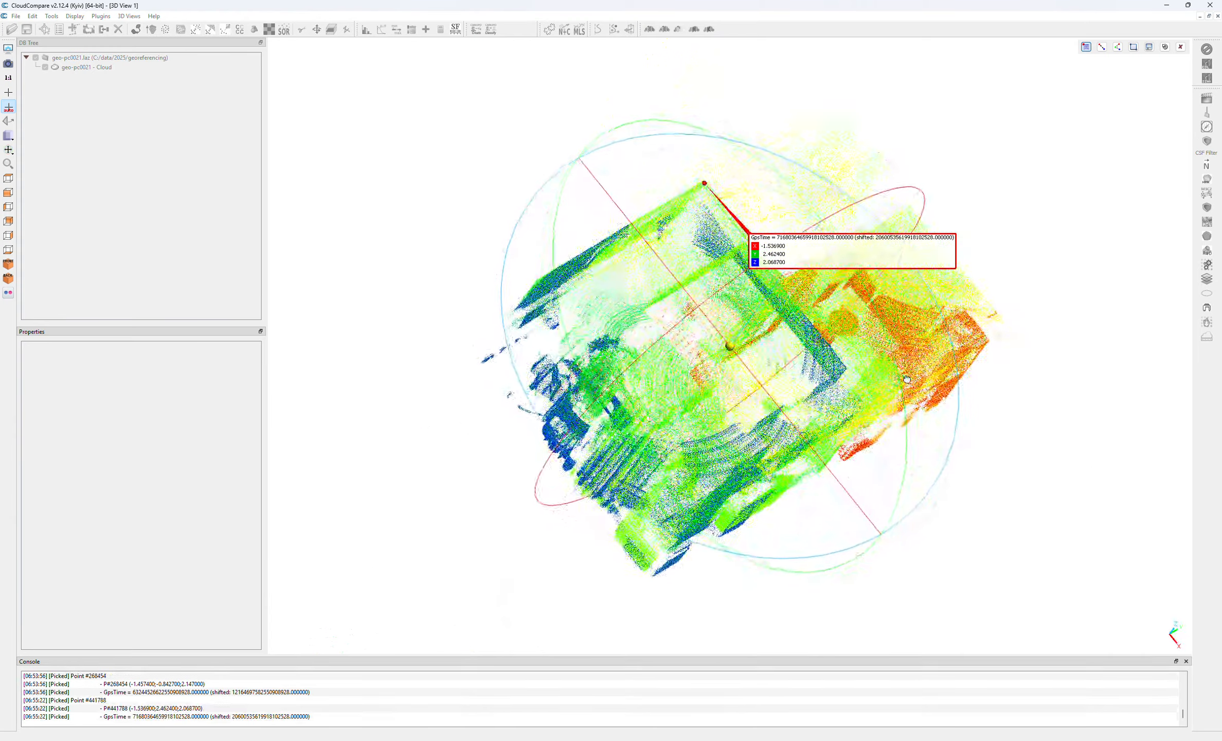
drag(847, 249, 655, 114)
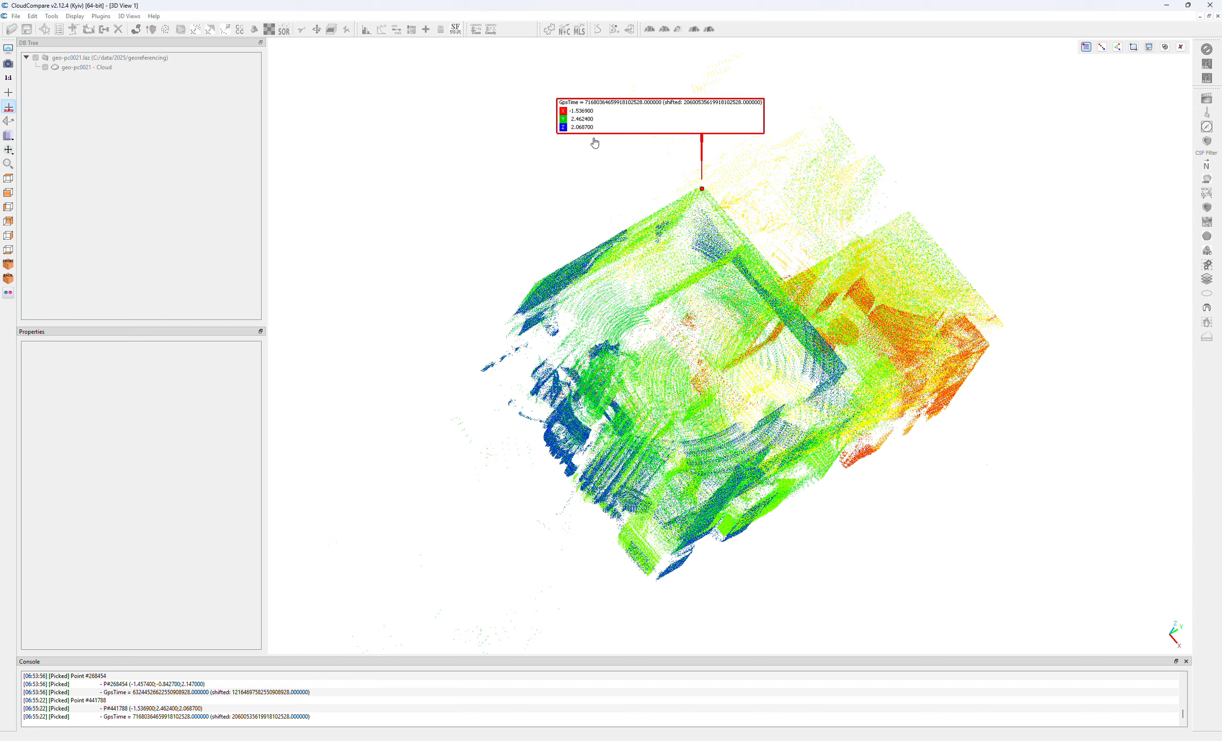
- Back in the registration program, set the second control point's global x target to -1.53 and y target to 2.46, rechecking CloudCompare
click(918, 740)
click(908, 285)
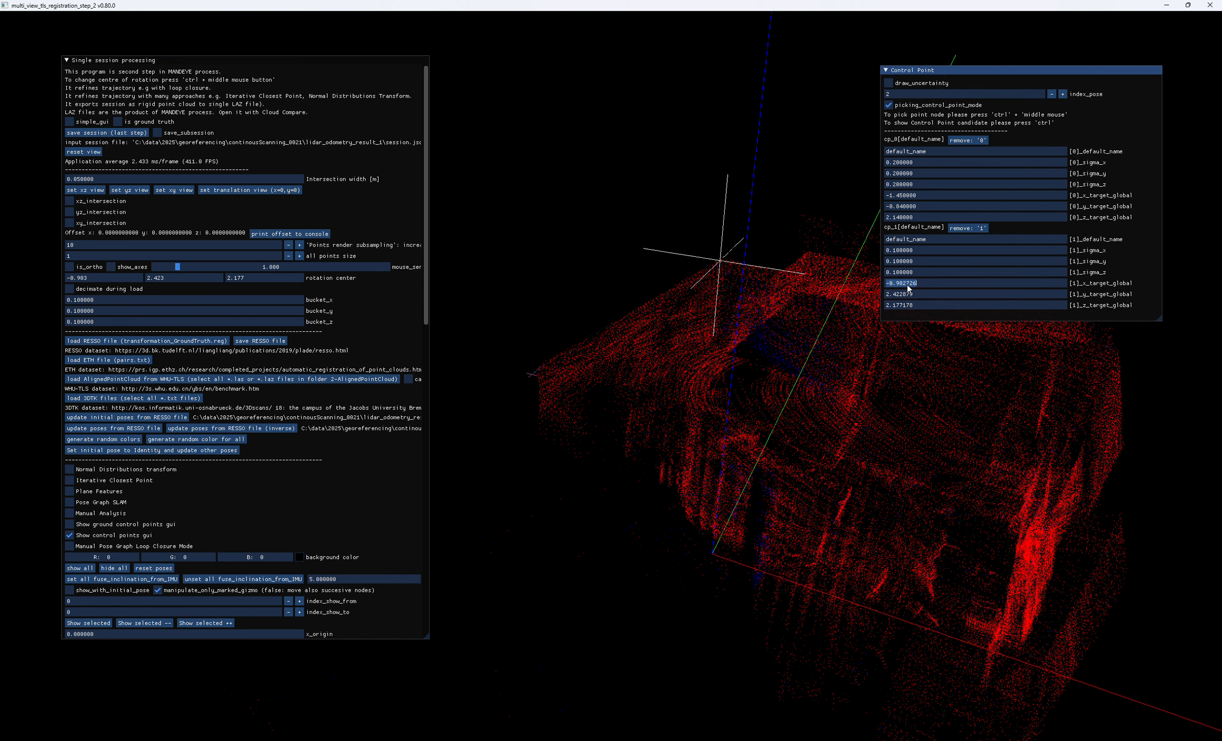
text(-1.53)
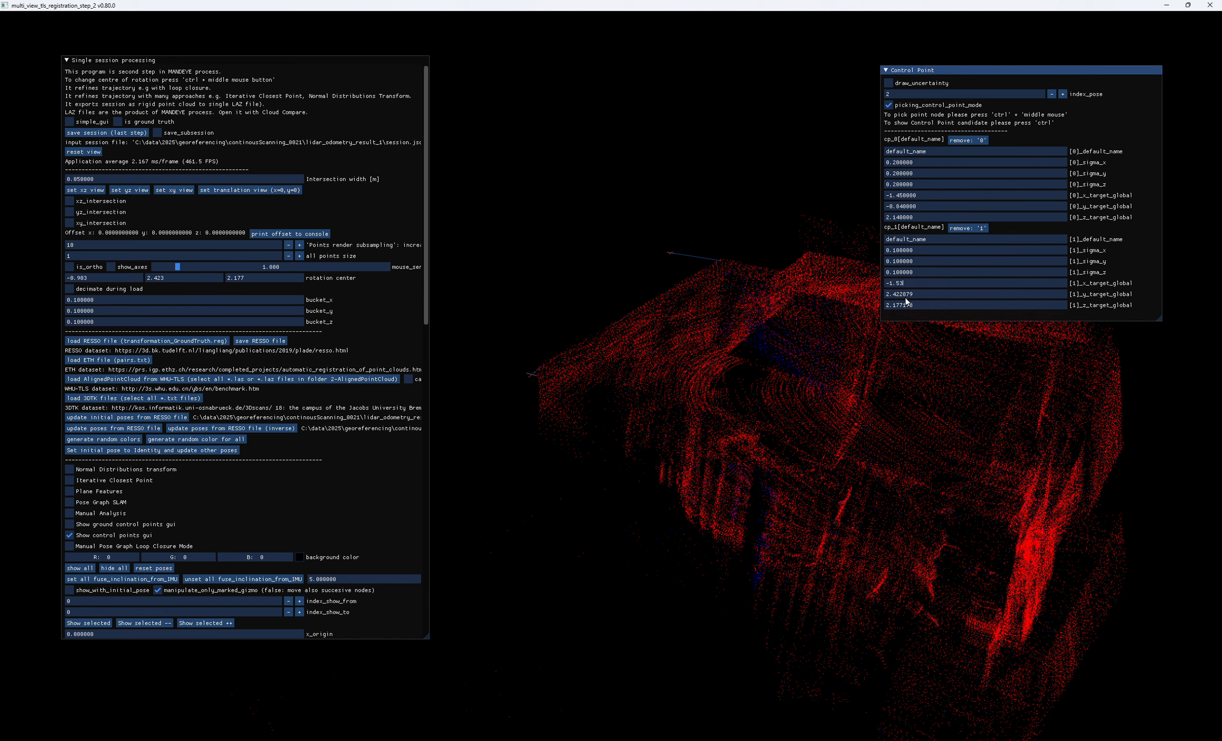
key(Tab)
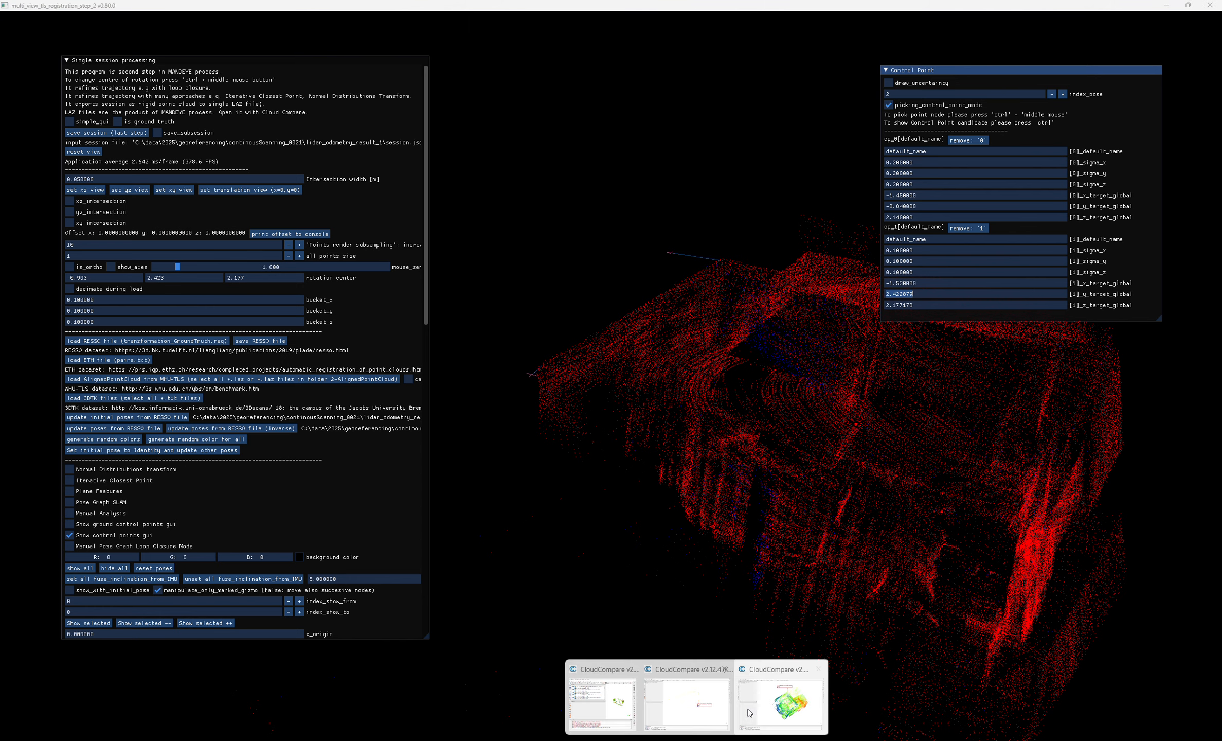
click(751, 712)
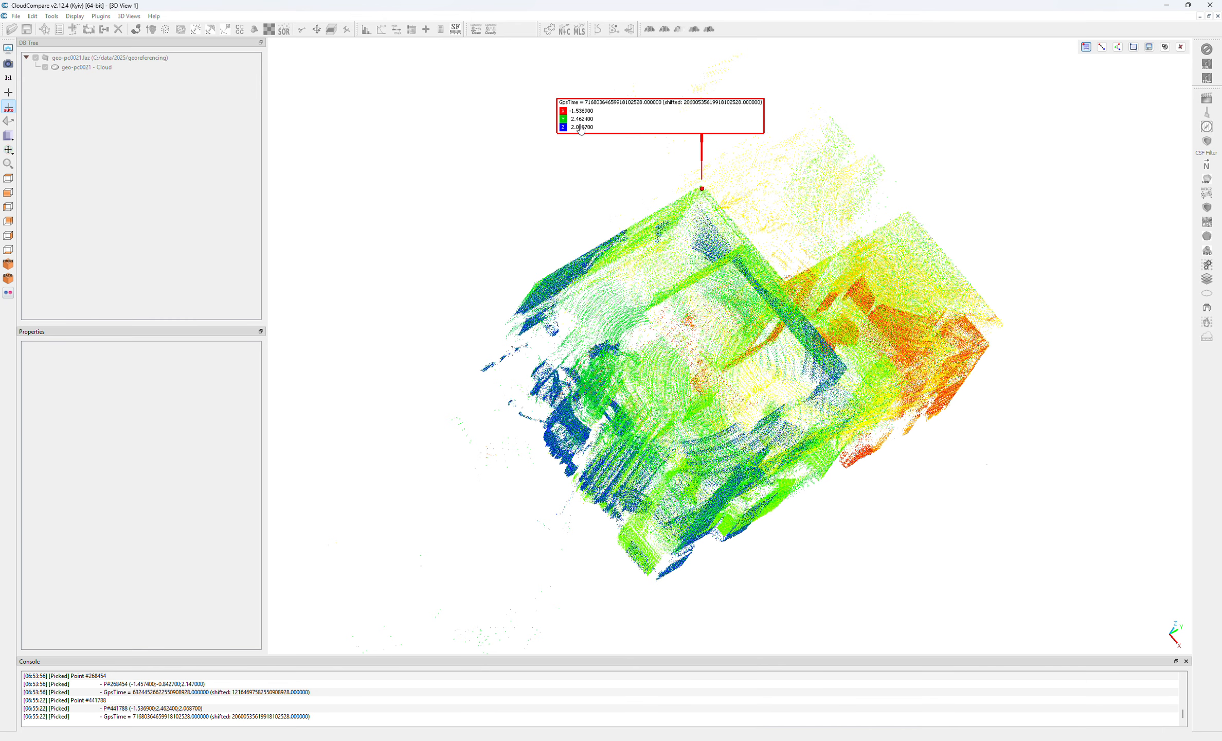
click(1166, 5)
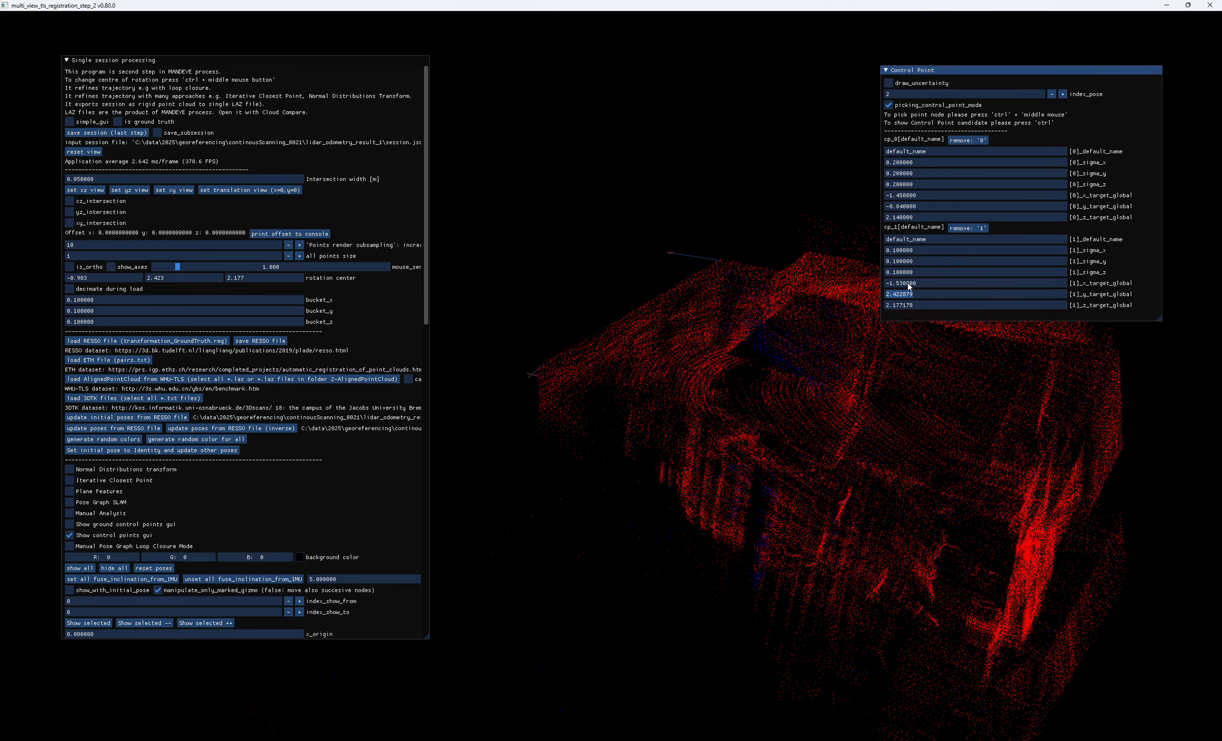
drag(919, 298, 881, 295)
text(2.46)
- Read the reference corner's height in CloudCompare and set the second control point's global z target to 2.06
click(766, 697)
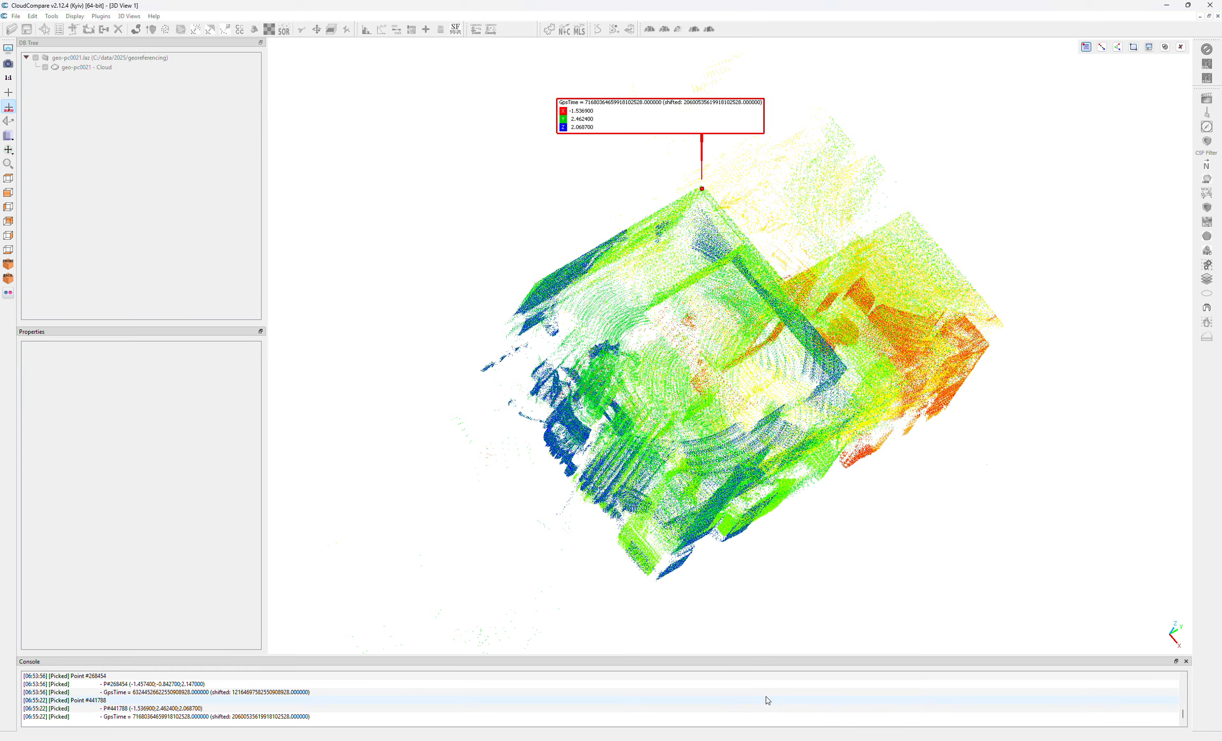
click(1167, 5)
text(2)
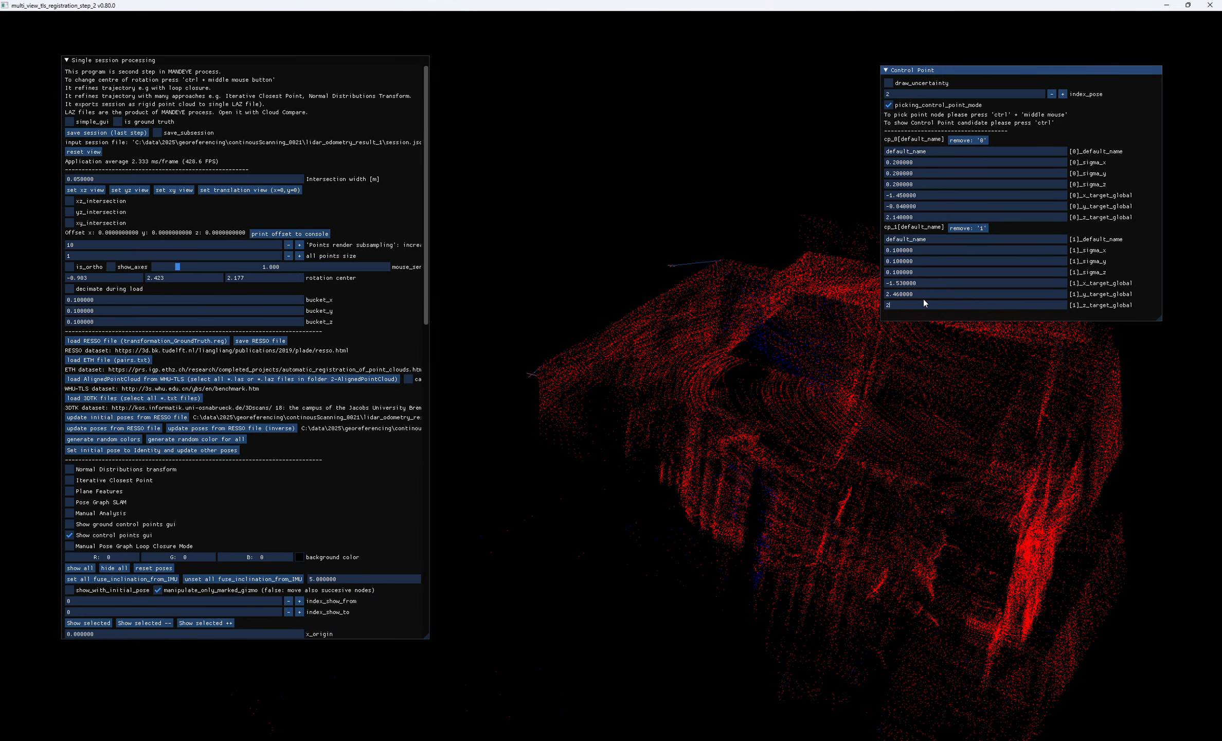
text(.06)
- Add the ceiling corner across the room from the first control point as a third ground control point and enlarge the Control Point window
drag(755, 342, 762, 438)
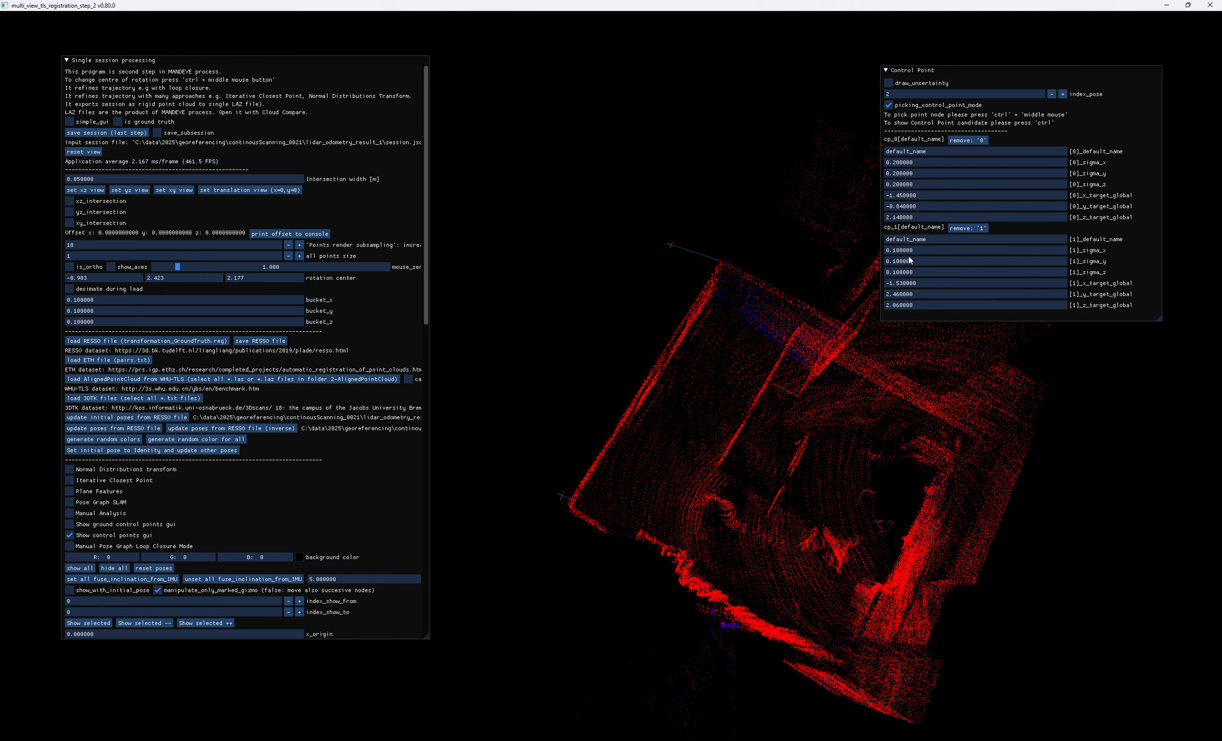
drag(766, 390, 528, 345)
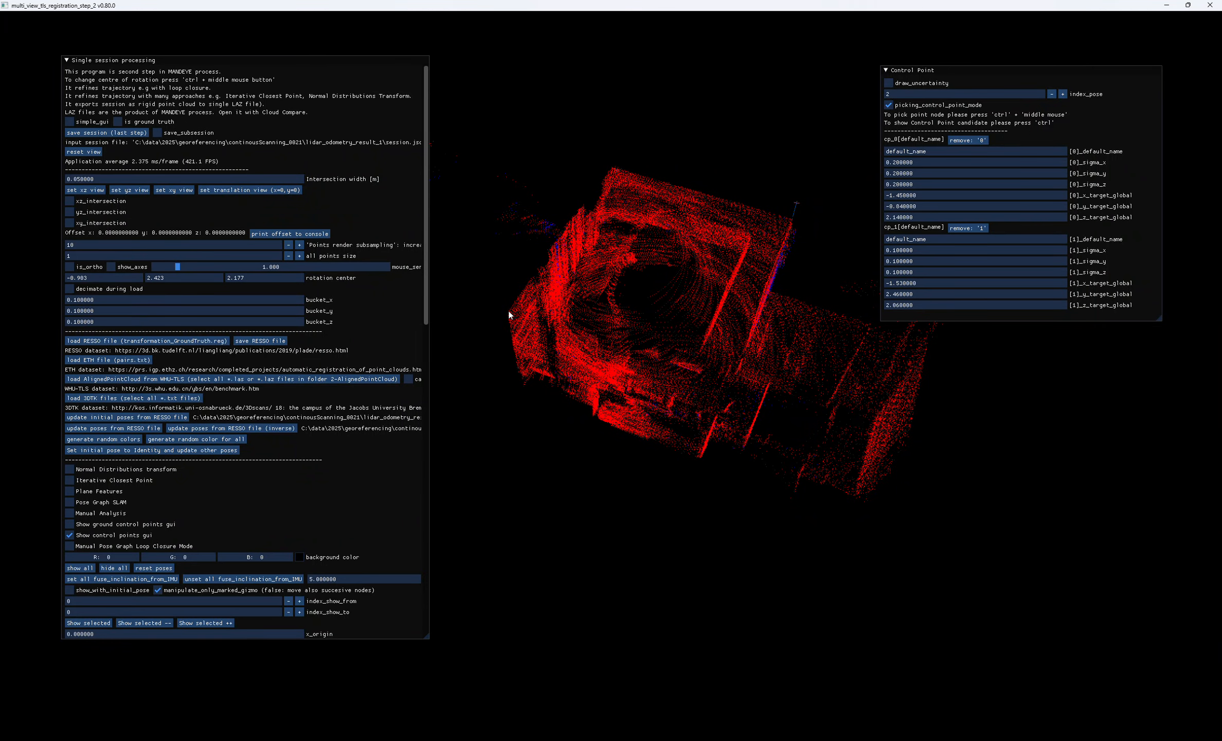
drag(534, 333, 518, 313)
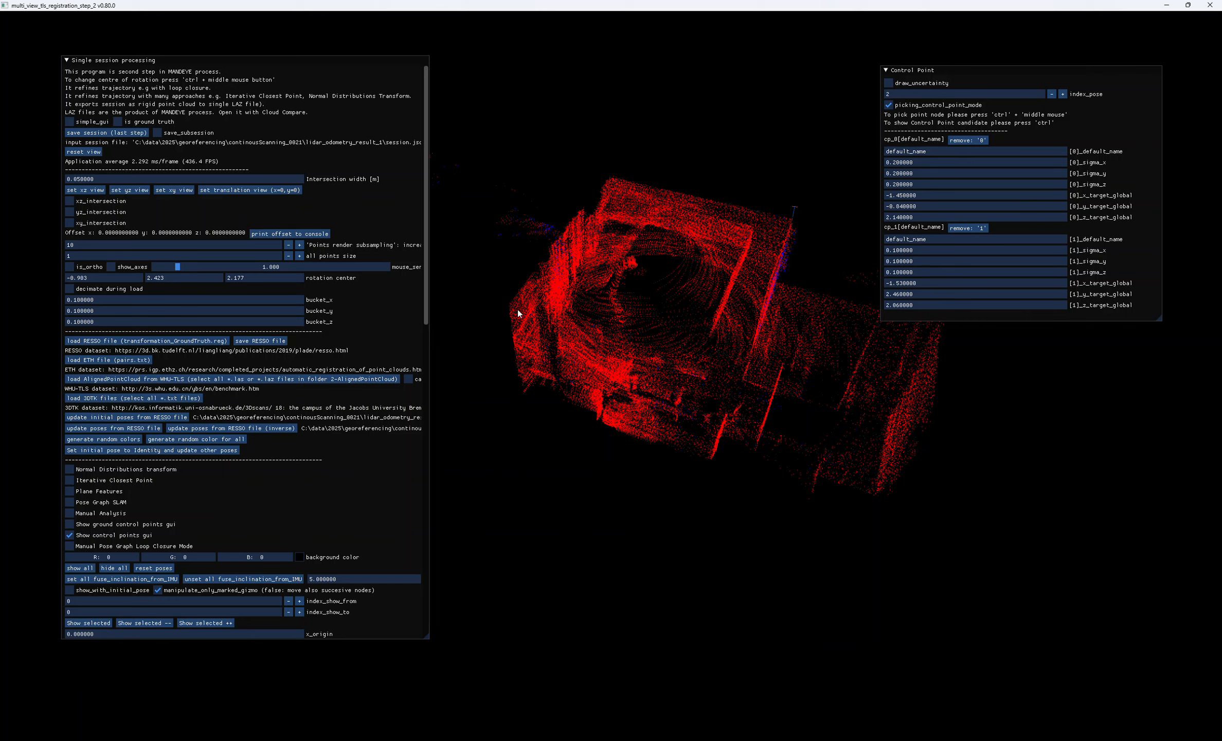
ctrl+middle_click(508, 304)
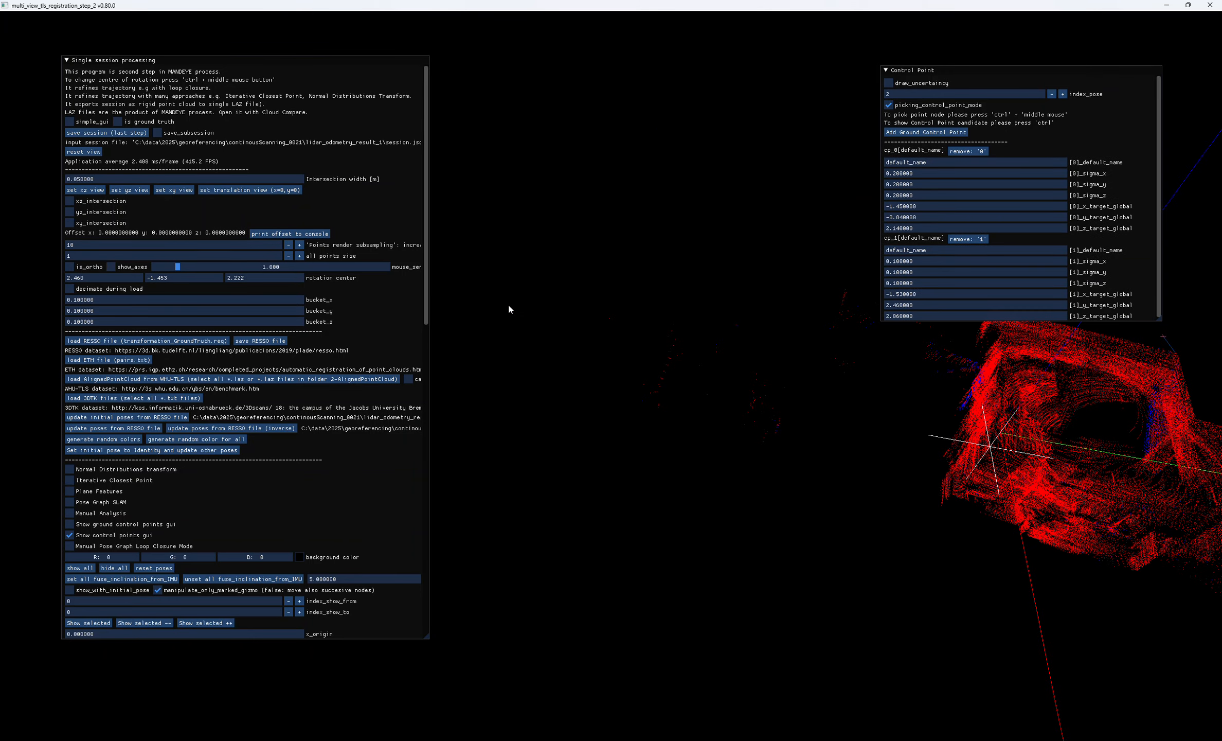
right_drag(729, 416, 678, 388)
drag(679, 388, 968, 399)
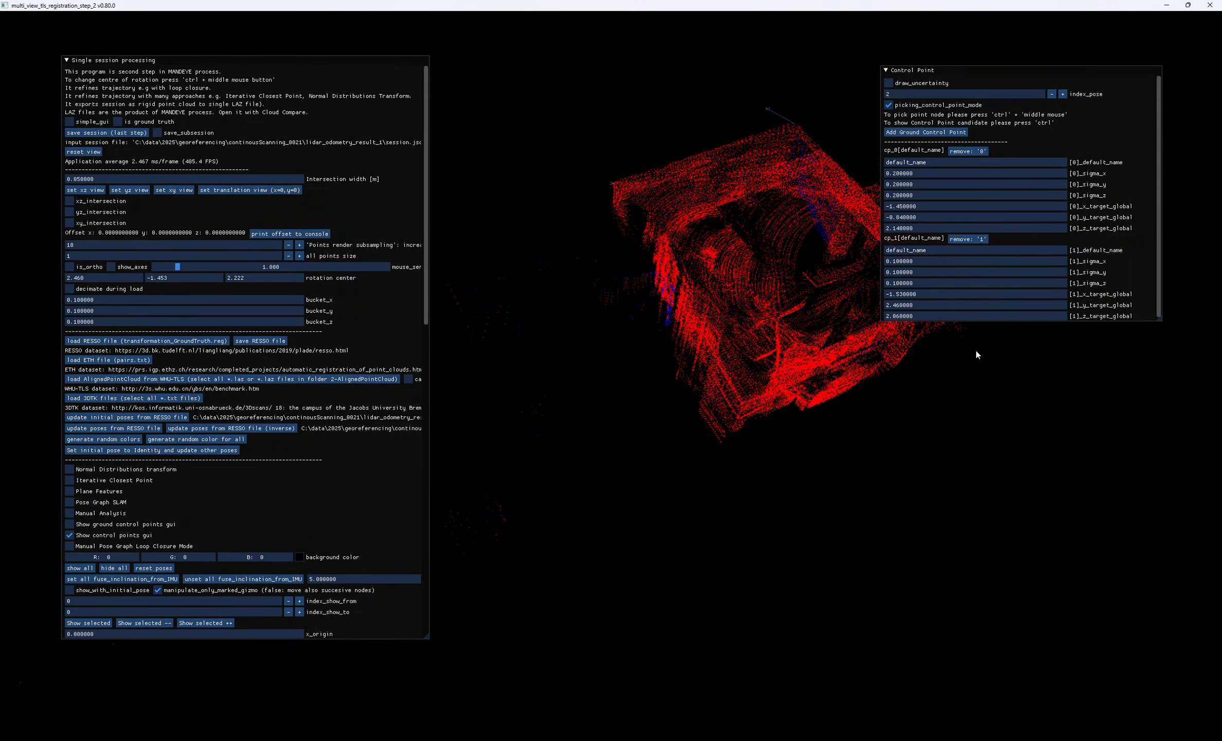
click(925, 132)
scroll(1132, 288, down, 3)
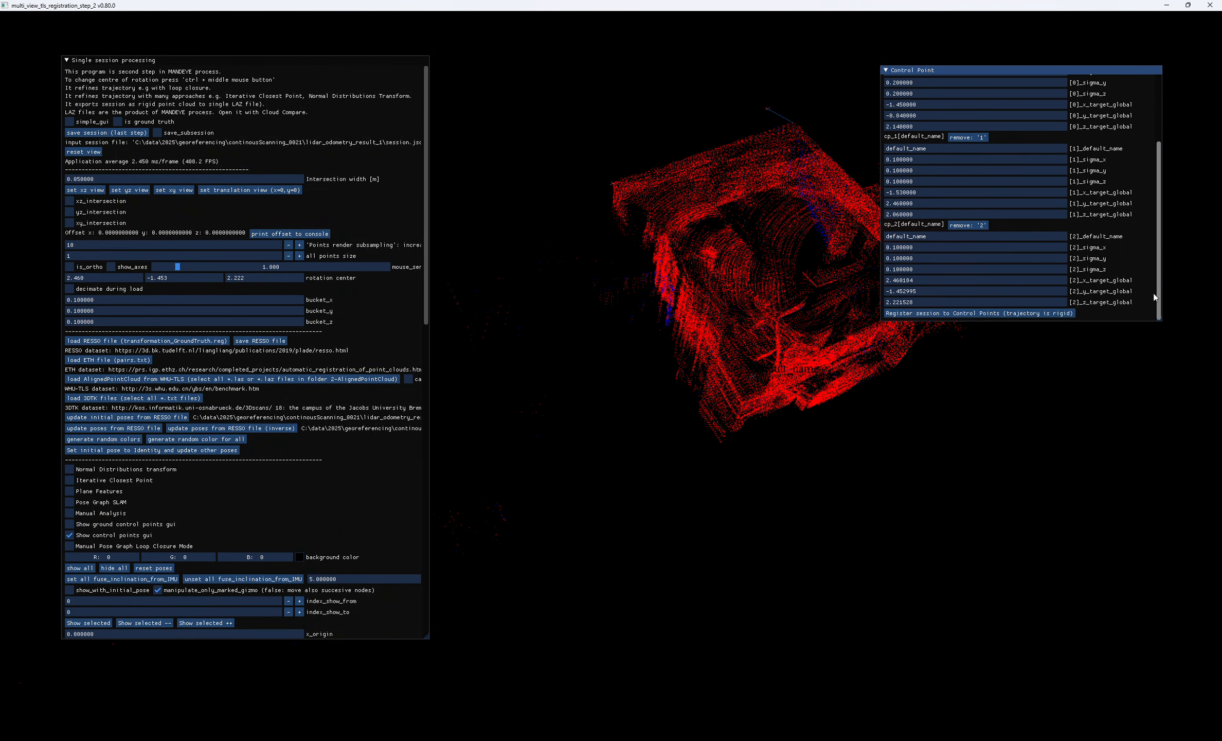
drag(1158, 319, 1168, 490)
- Switch to CloudCompare and pick the reference cloud's ceiling corner matching the third control point to read its coordinates
drag(674, 366, 635, 393)
key(ctrl)
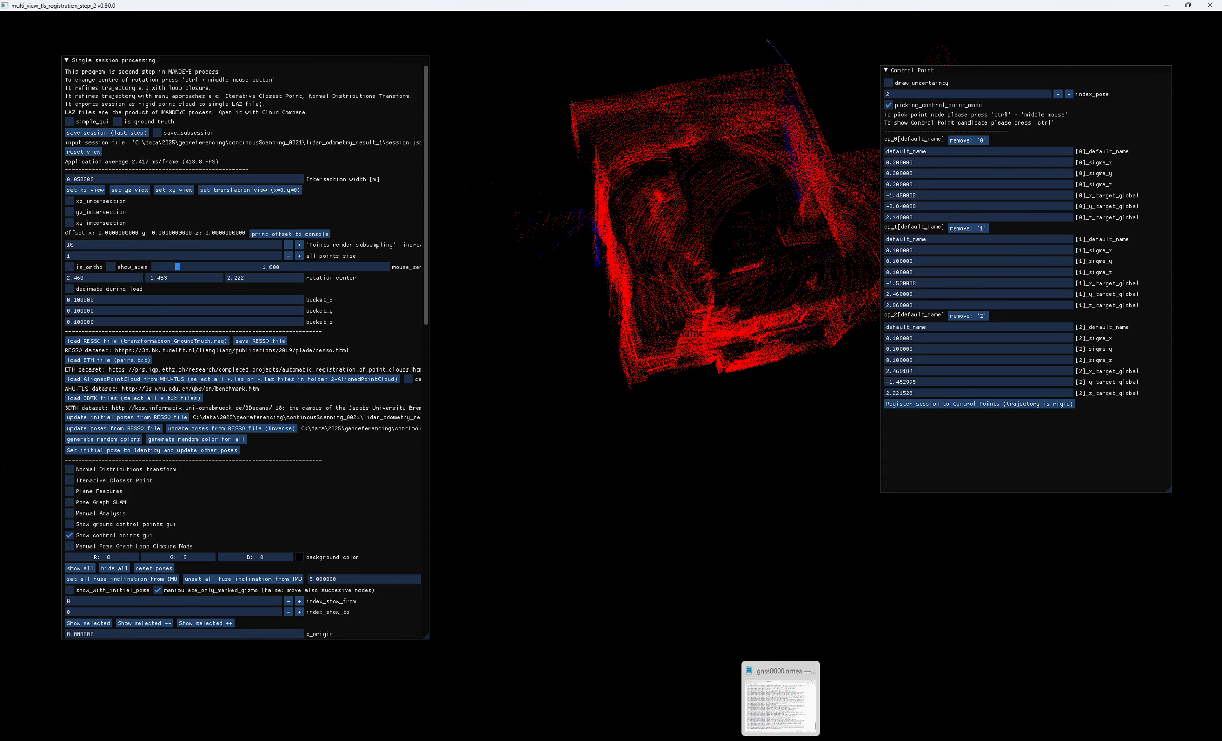
click(697, 740)
click(772, 715)
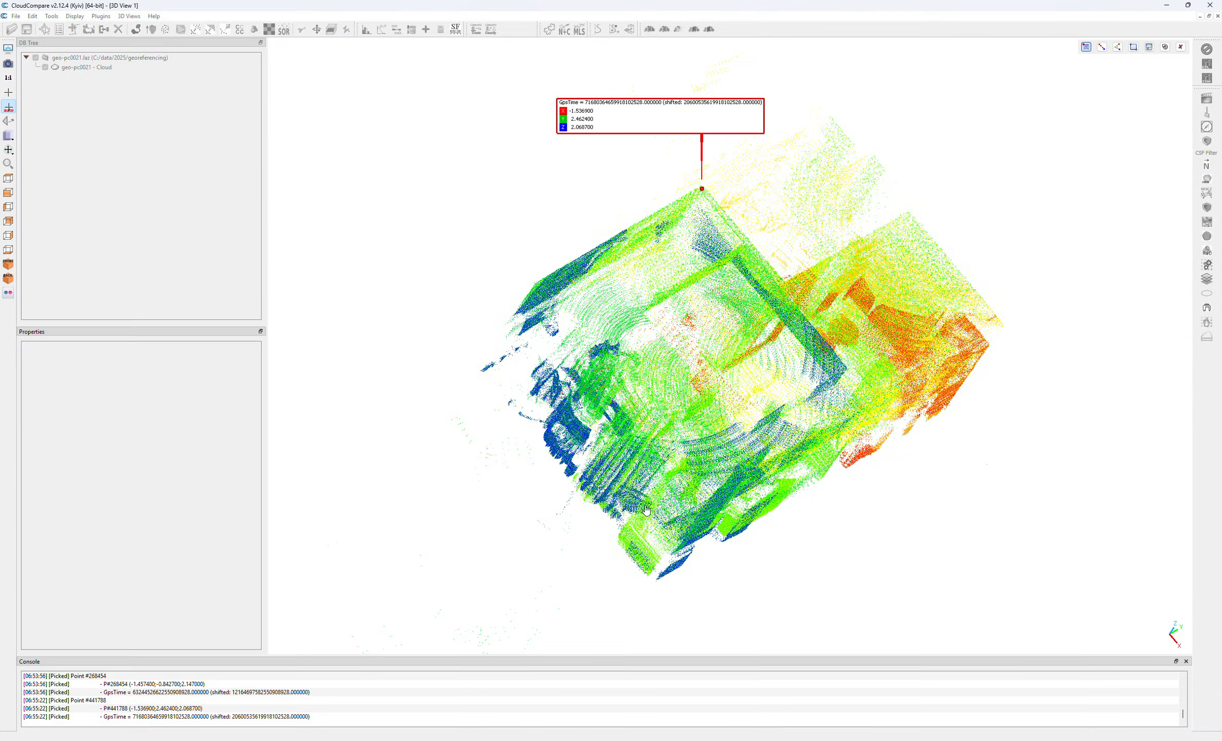
drag(698, 510, 514, 398)
click(608, 458)
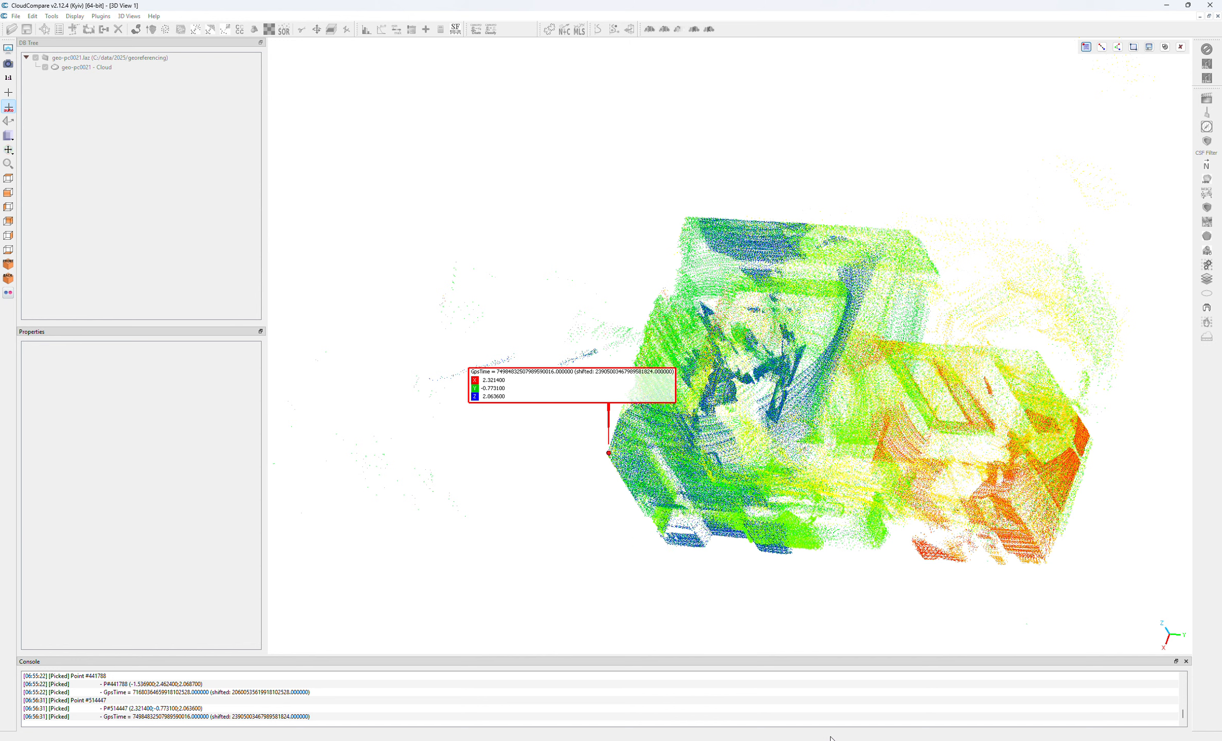
- Set the third control point's global x target to 2.32 and y target to -0.77, rereading the picked corner in CloudCompare
key(alt+Tab)
click(906, 372)
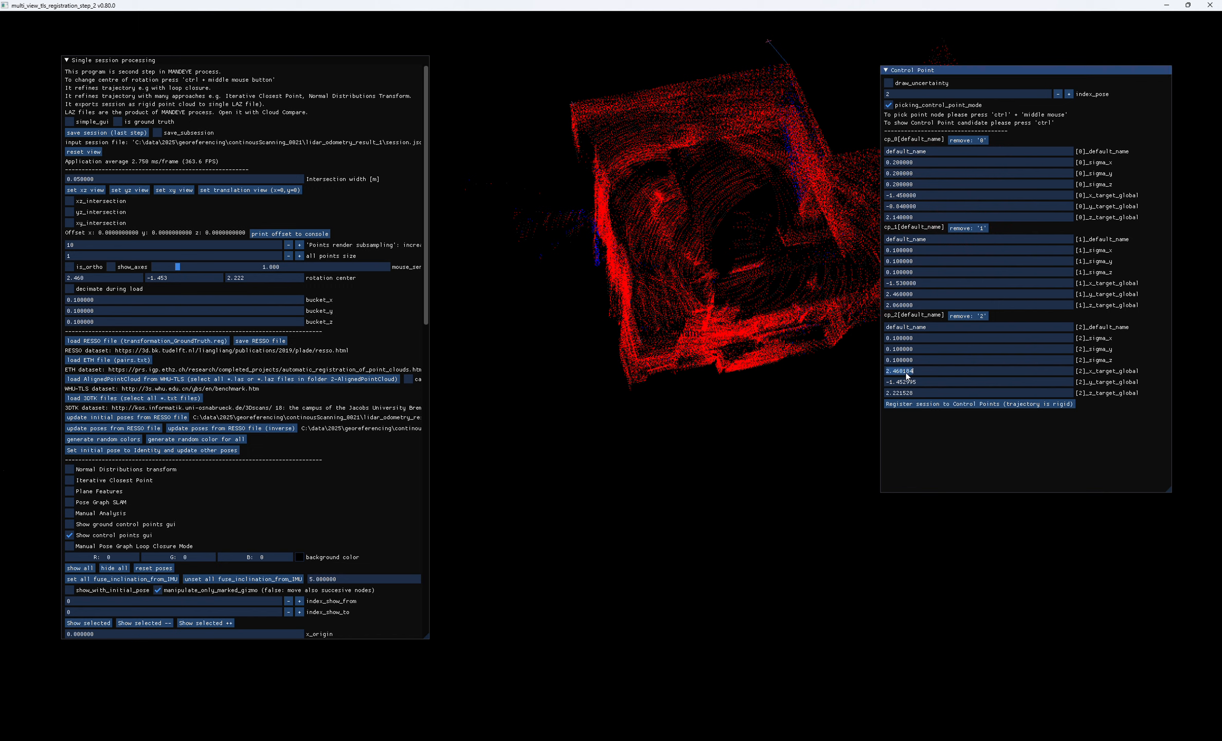
text(2.320000)
key(alt+Tab)
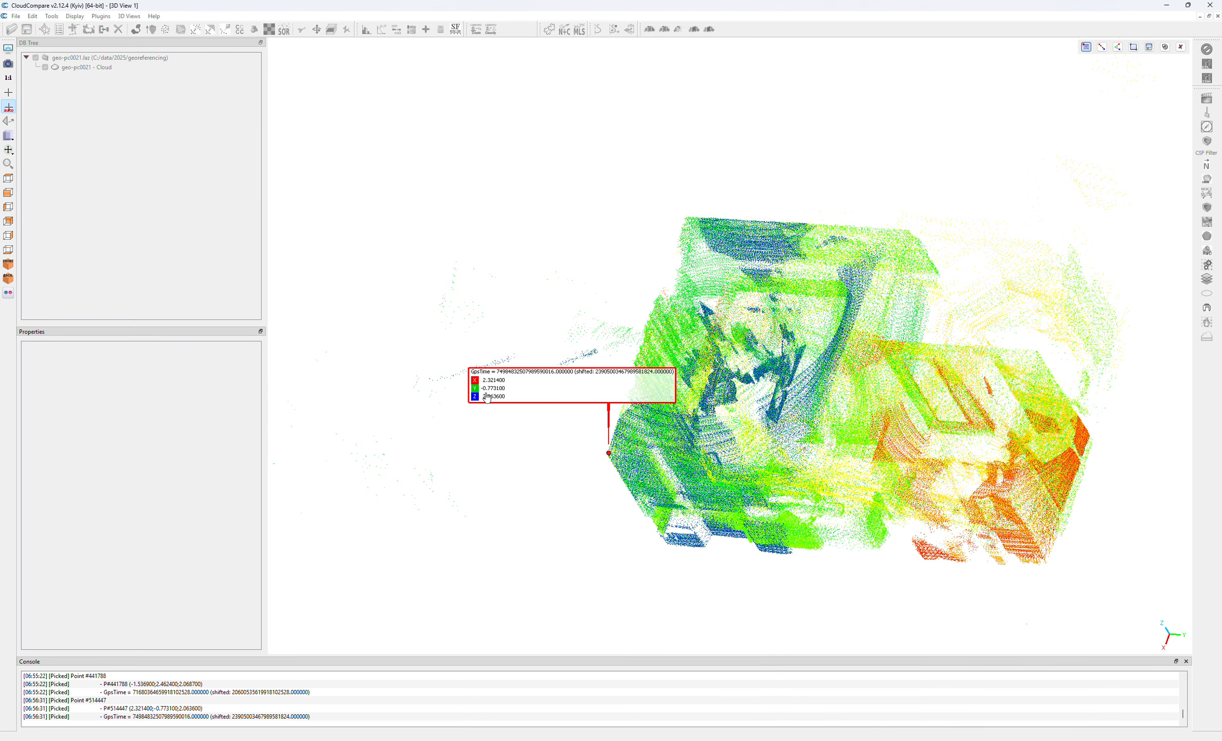
click(1166, 6)
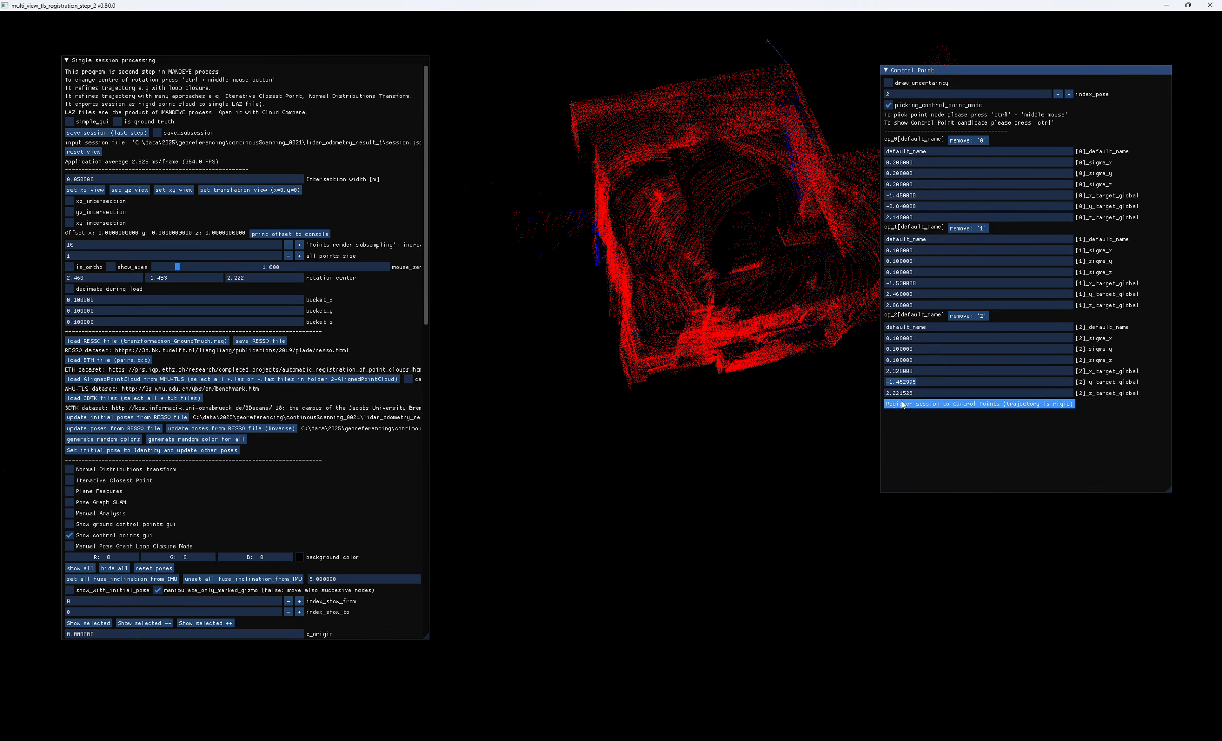
click(910, 392)
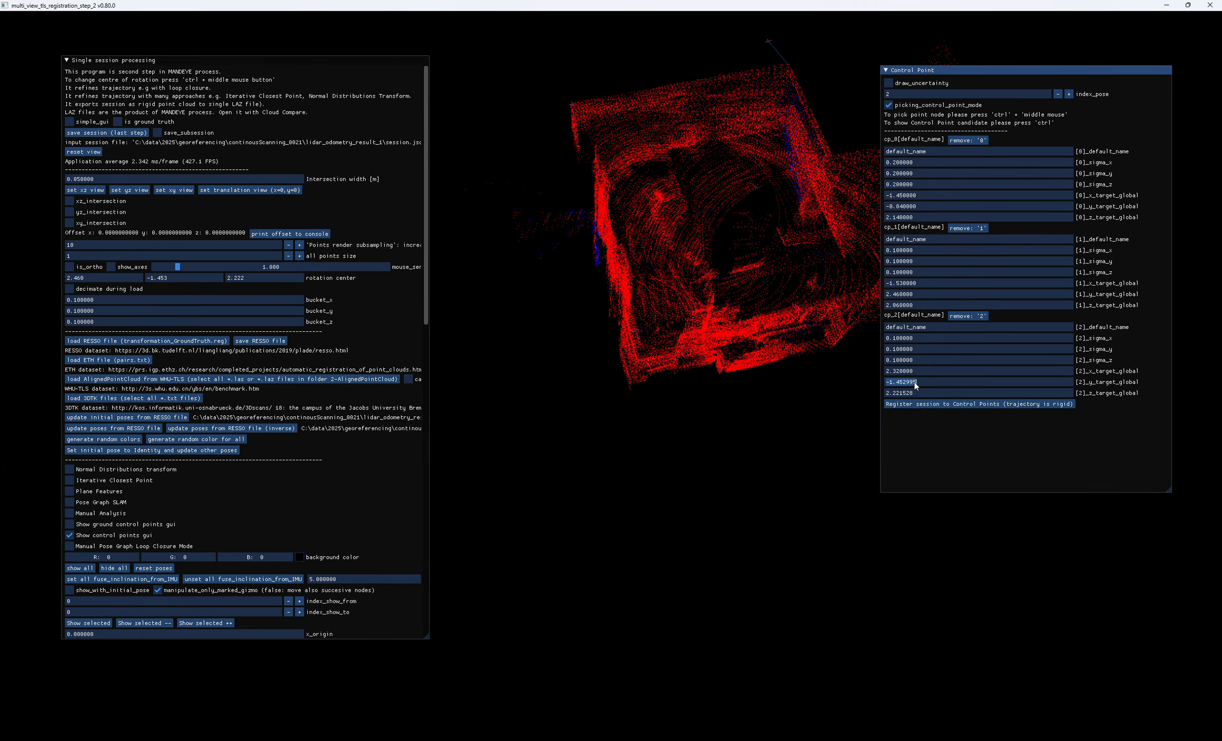
text(-0)
- Reread the picked corner's height in CloudCompare and set the third control point's global z target to 2.06
click(911, 393)
mouse_move(673, 432)
mouse_down()
mouse_move(651, 401)
mouse_move(544, 338)
mouse_move(659, 424)
mouse_up()
click(909, 393)
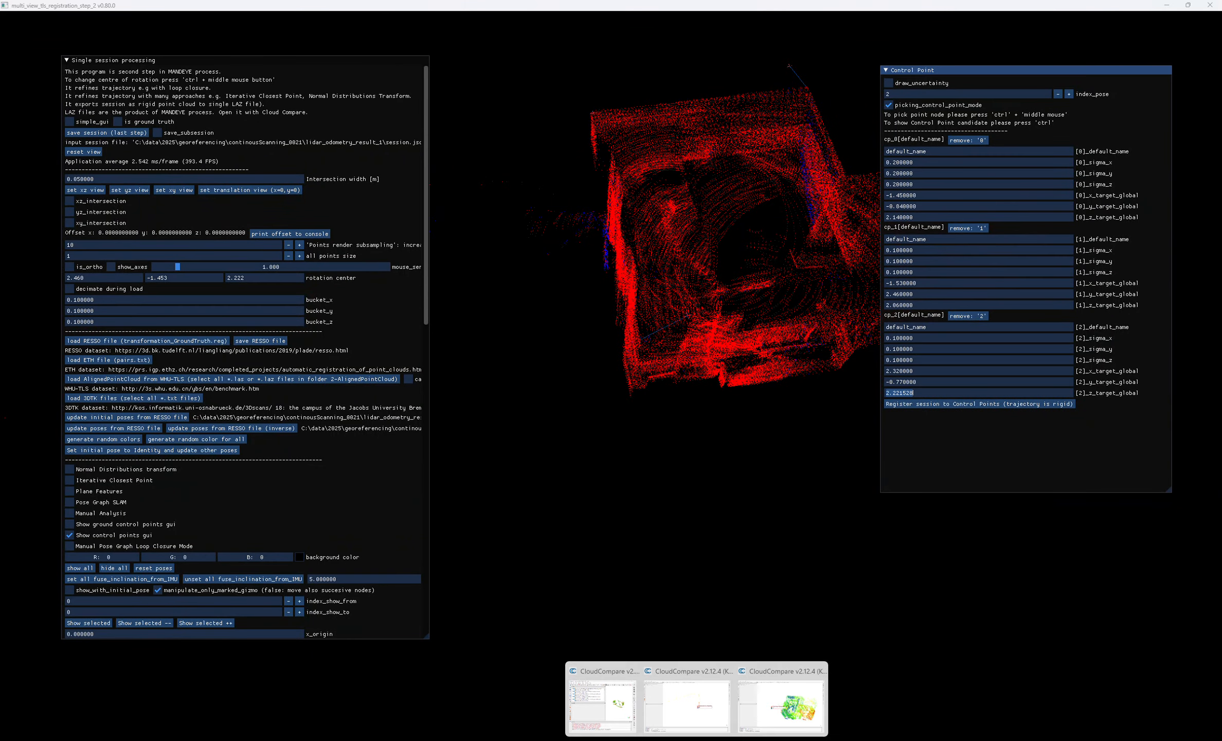
click(762, 714)
drag(643, 418, 537, 455)
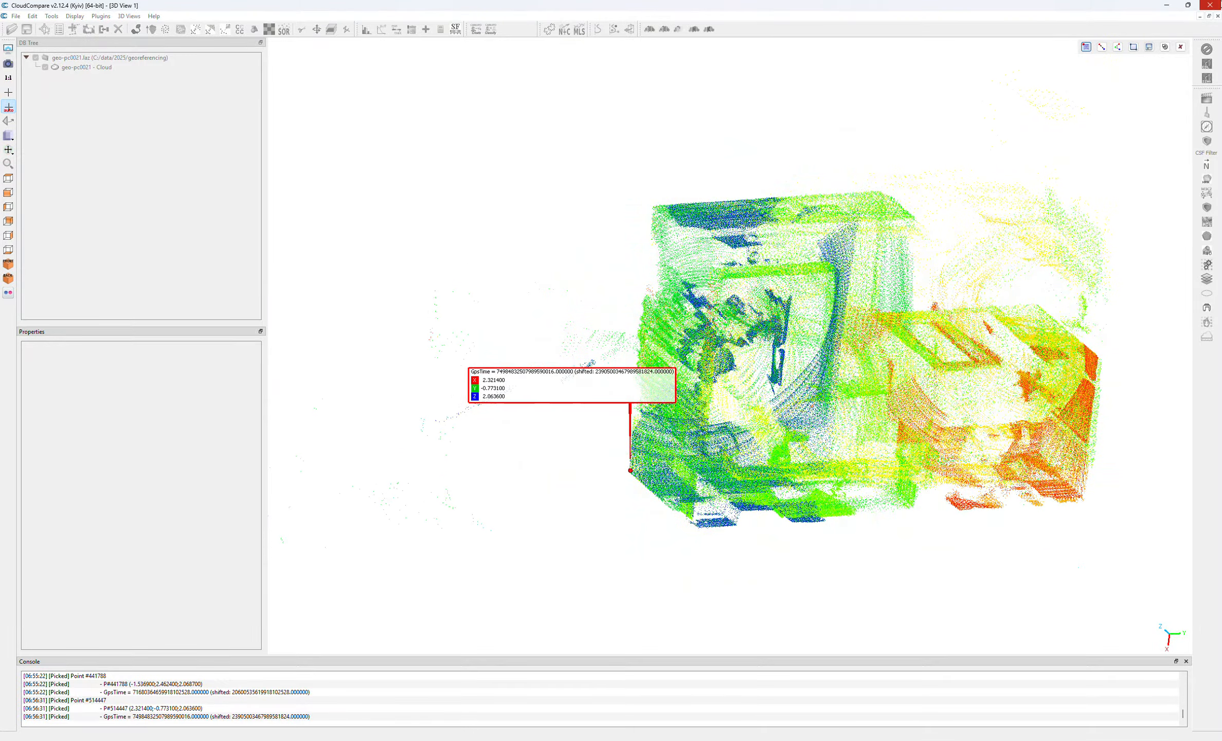
click(1166, 5)
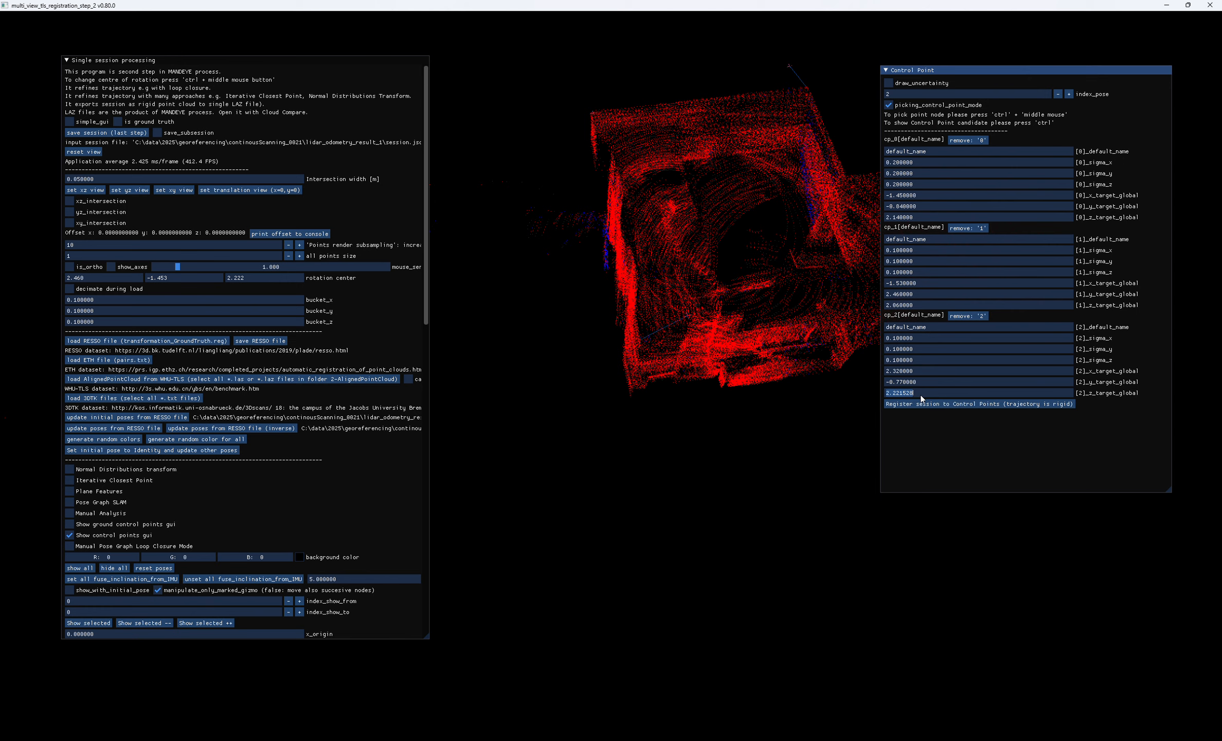
text(2.06)
- Check the three control points in the cloud and register the session to them with a rigid trajectory
drag(823, 360, 737, 424)
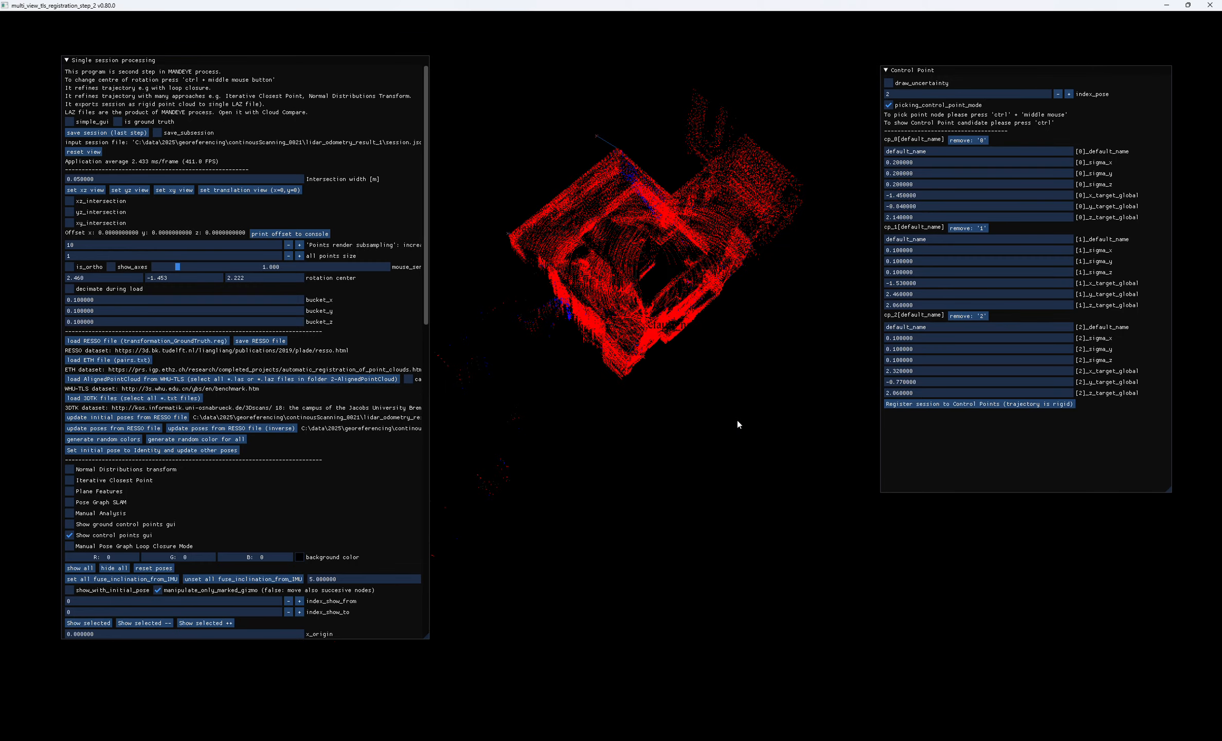
drag(668, 355, 741, 553)
scroll(637, 333, up, 5)
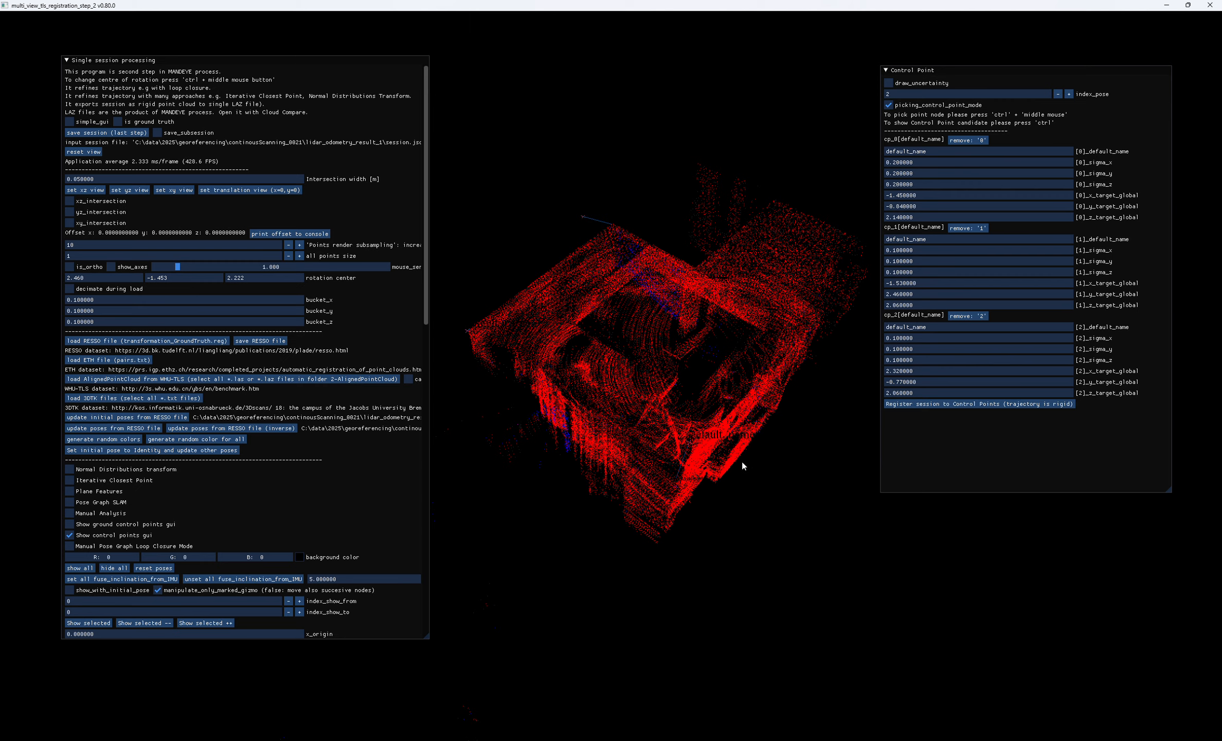
drag(741, 462, 736, 446)
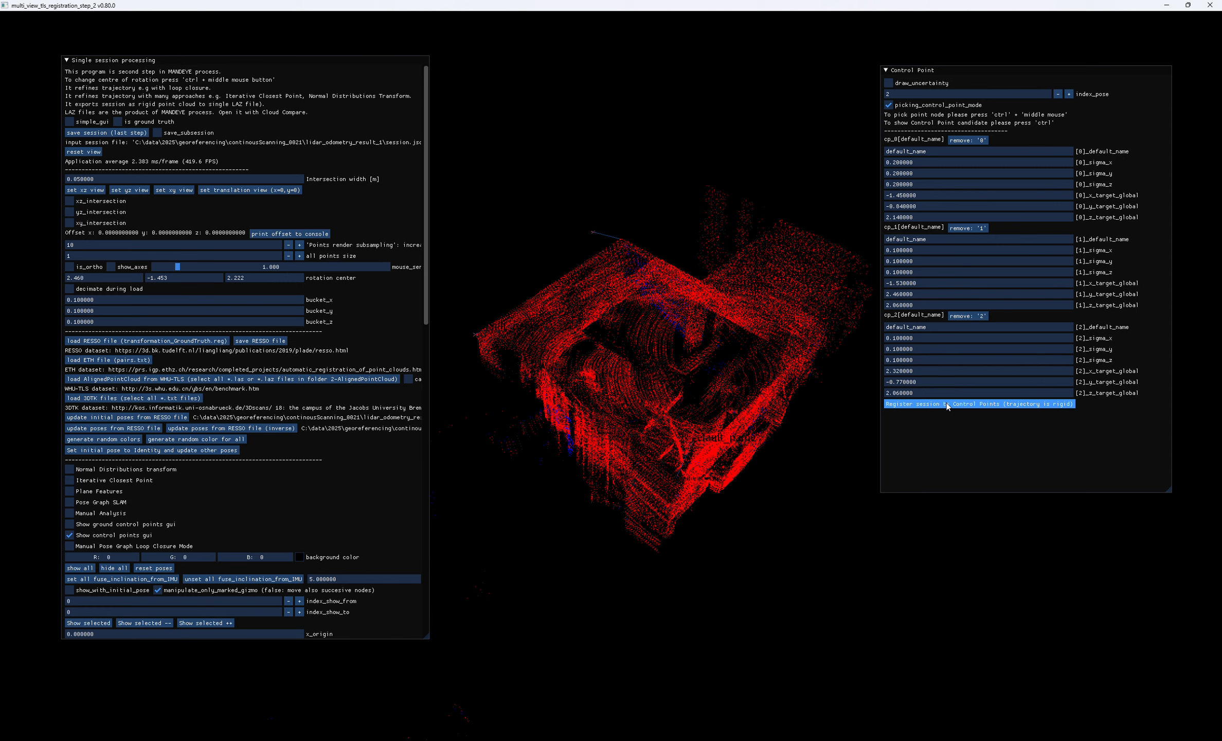
click(988, 404)
drag(741, 463, 638, 387)
scroll(693, 510, up, 5)
- Examine the x, y and z deltas of the control points in the program's console output
click(755, 740)
click(800, 727)
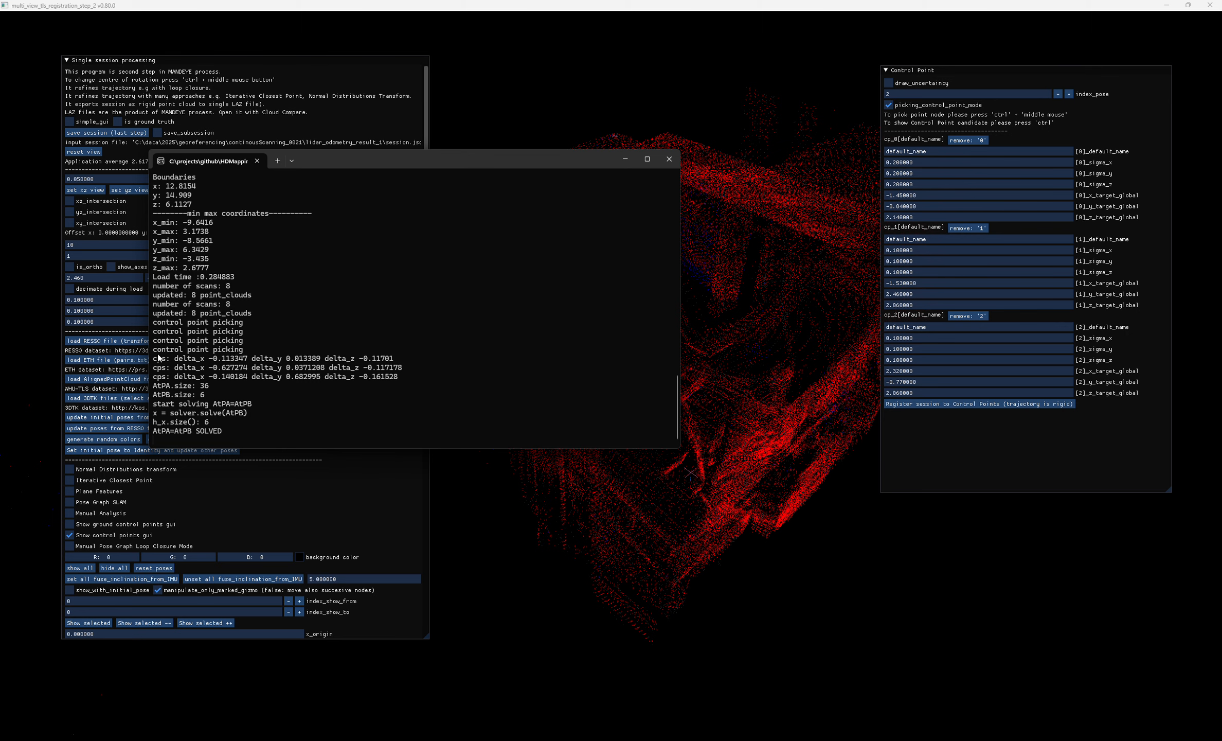
drag(155, 360, 412, 377)
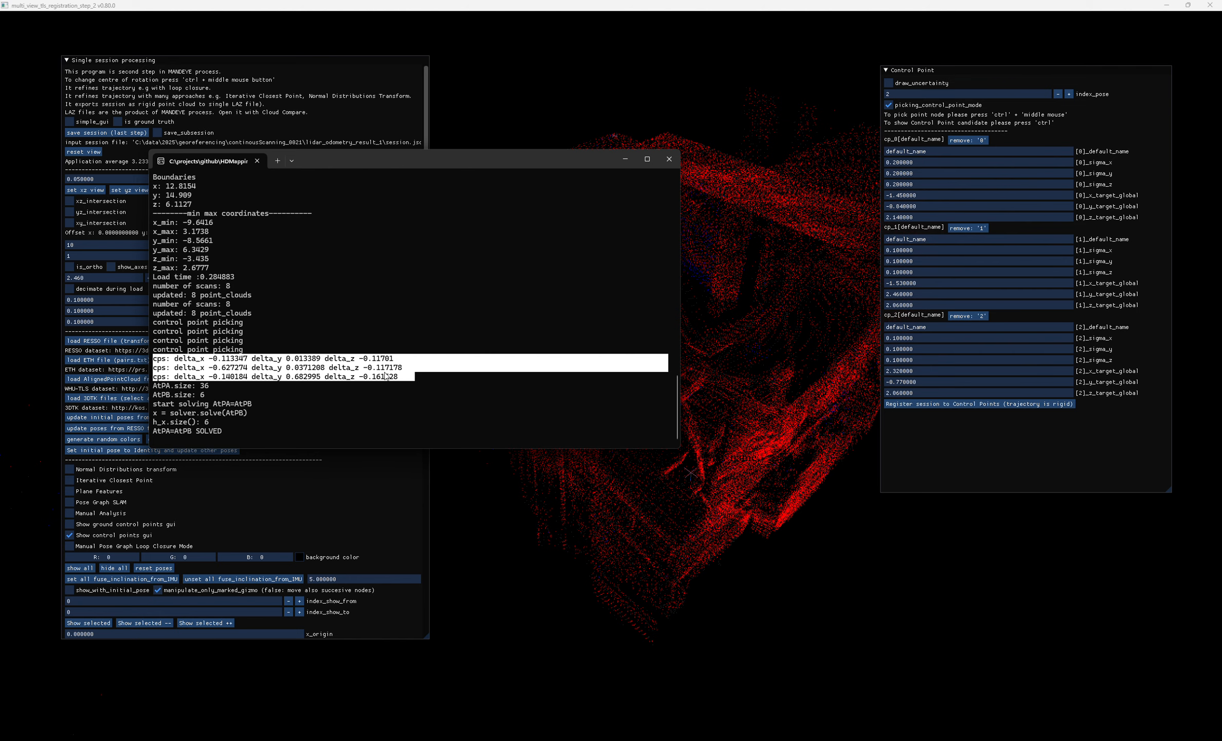
click(635, 515)
- Save the registered session as a JSON session file in the lidar_odometry_result_1 folder
drag(637, 514, 54, 126)
click(106, 133)
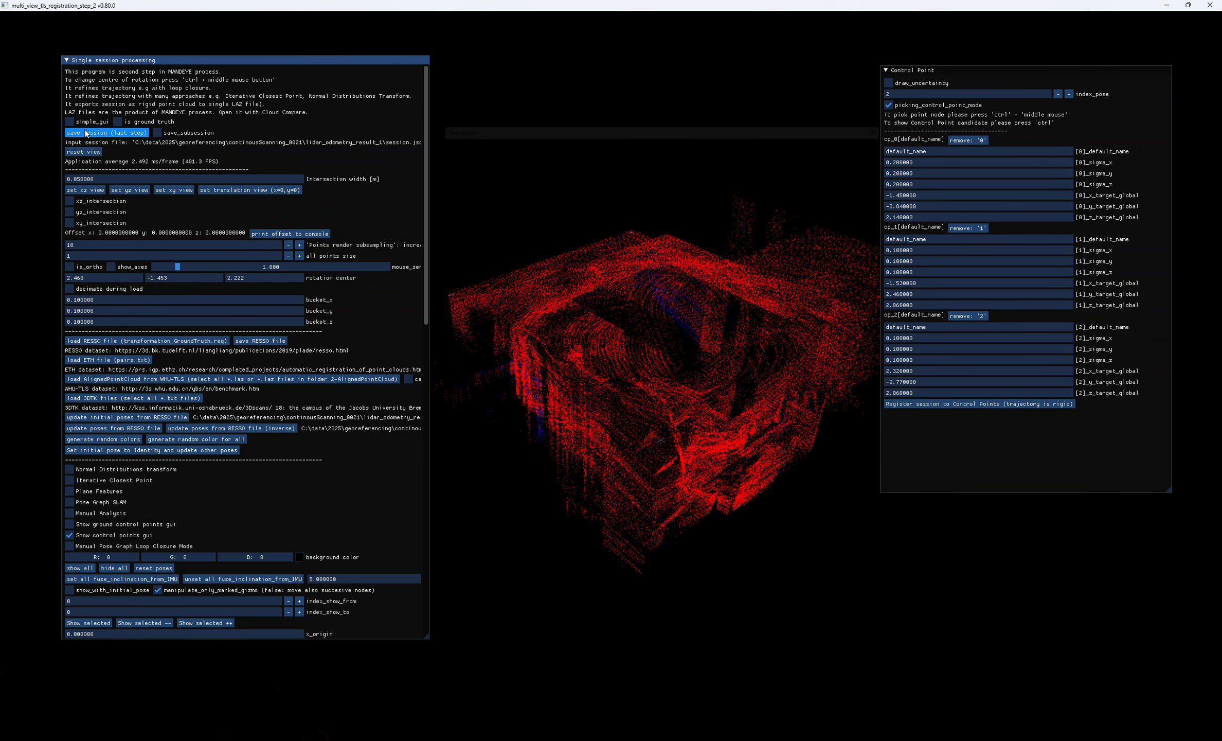
click(604, 173)
click(494, 579)
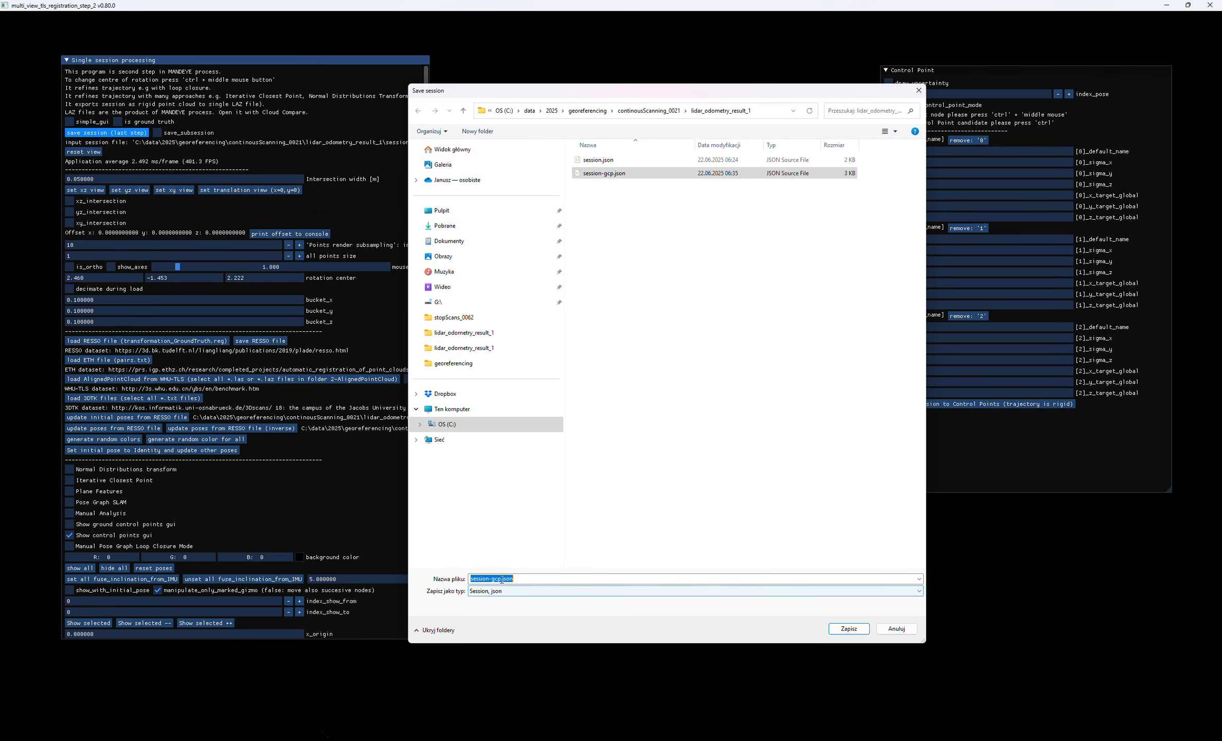
click(495, 579)
key(Return)
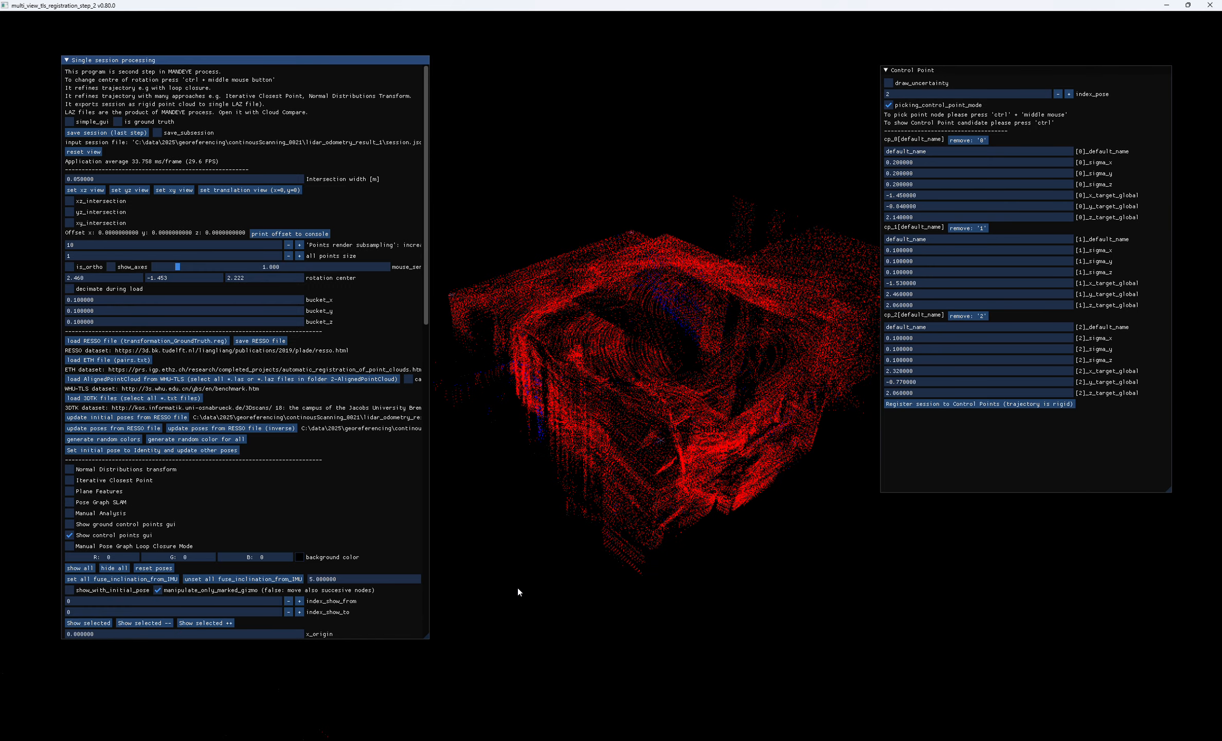
- Open session-cp.json from the lidar_odometry_result_1 folder in Visual Studio Code
click(551, 739)
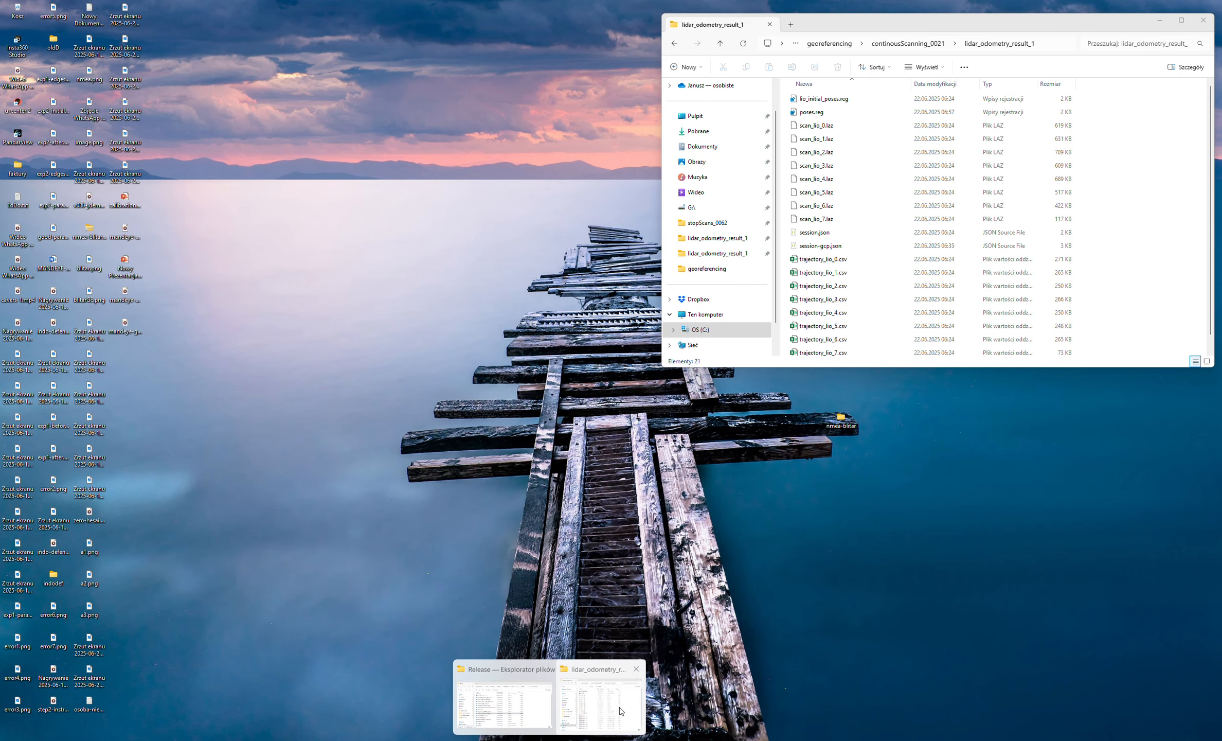
click(619, 708)
click(838, 272)
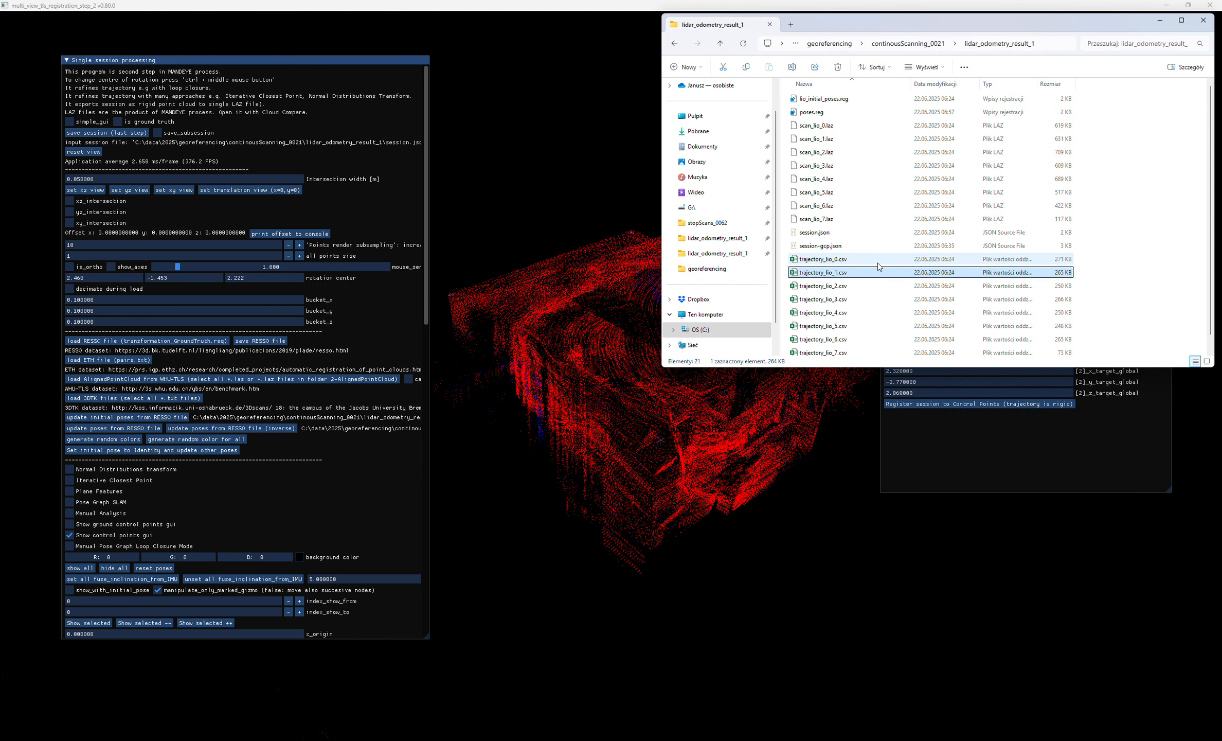
click(833, 352)
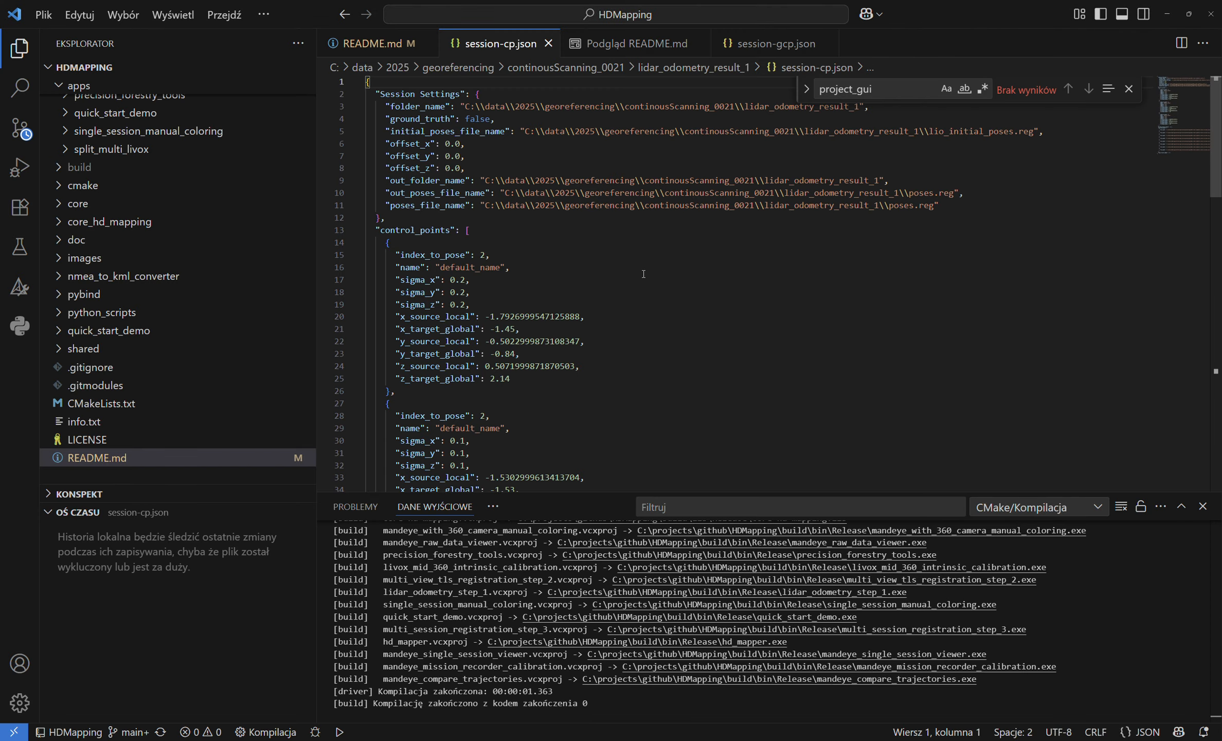
scroll(647, 336, down, 4)
scroll(650, 478, up, 4)
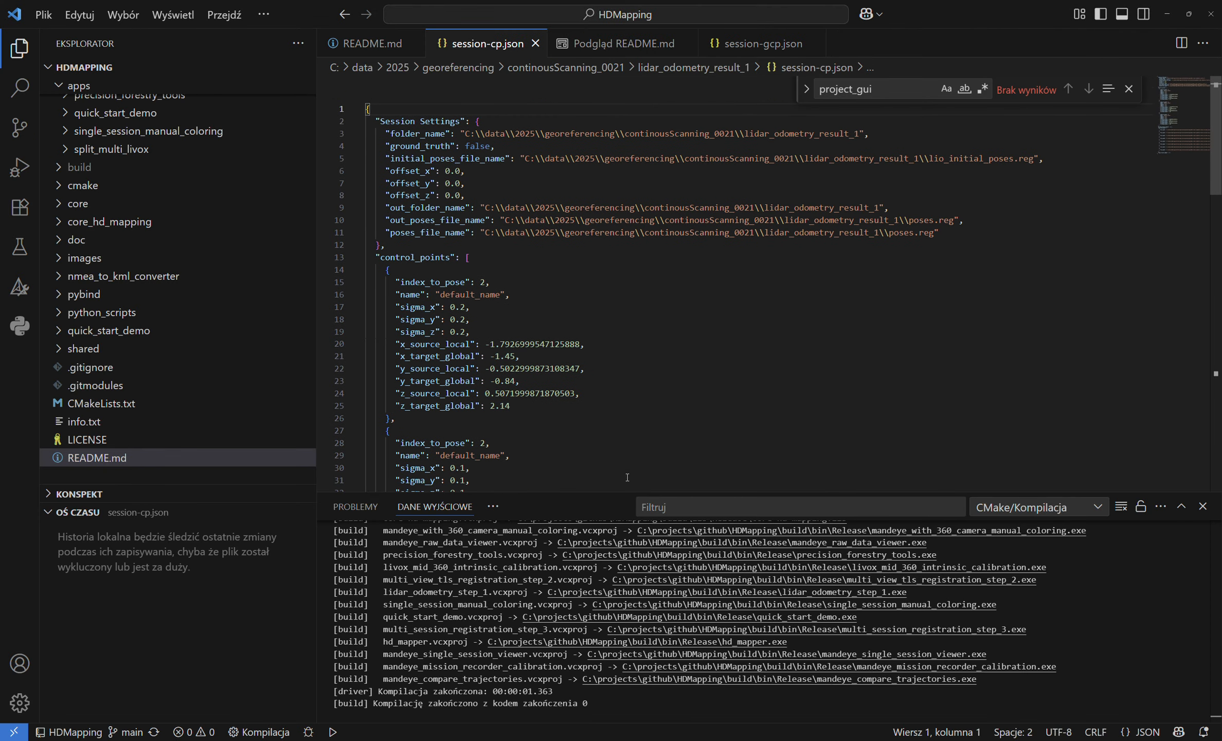
- Examine the control_points entries in the JSON file: pose index, name, sigmas, local source coordinates and global target coordinates
drag(379, 257, 385, 257)
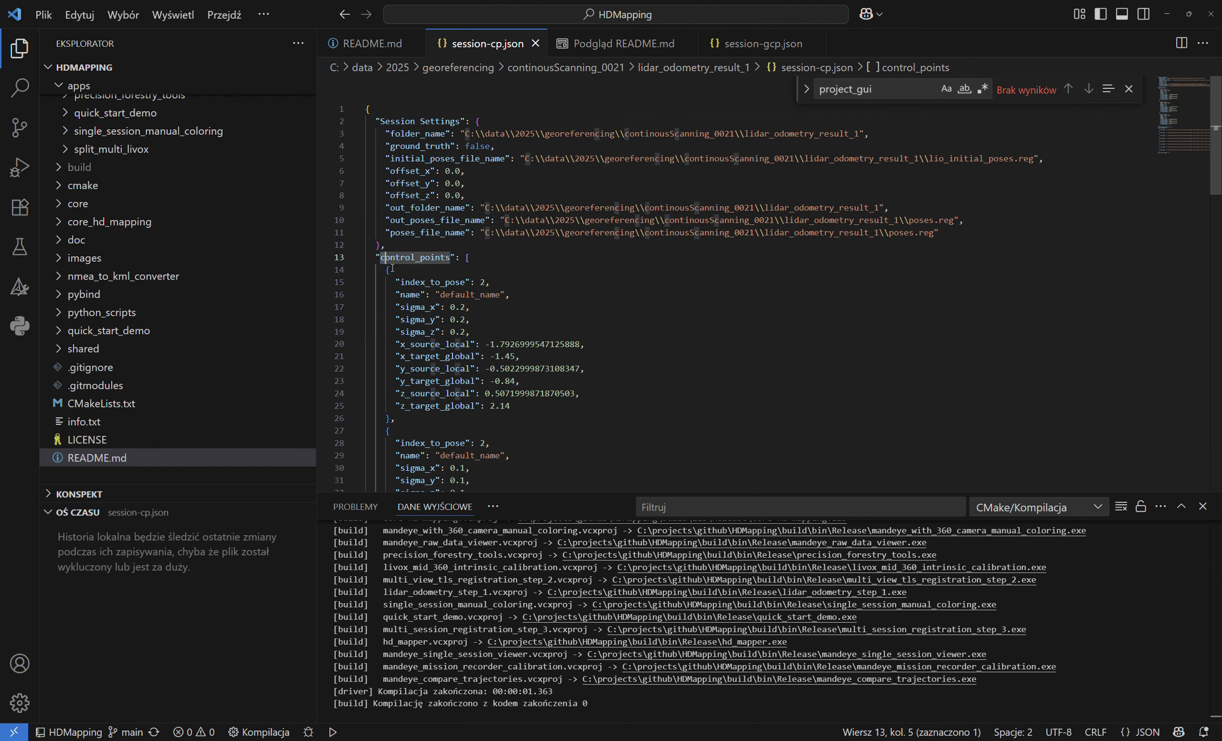
scroll(404, 211, down, 3)
drag(391, 152, 511, 456)
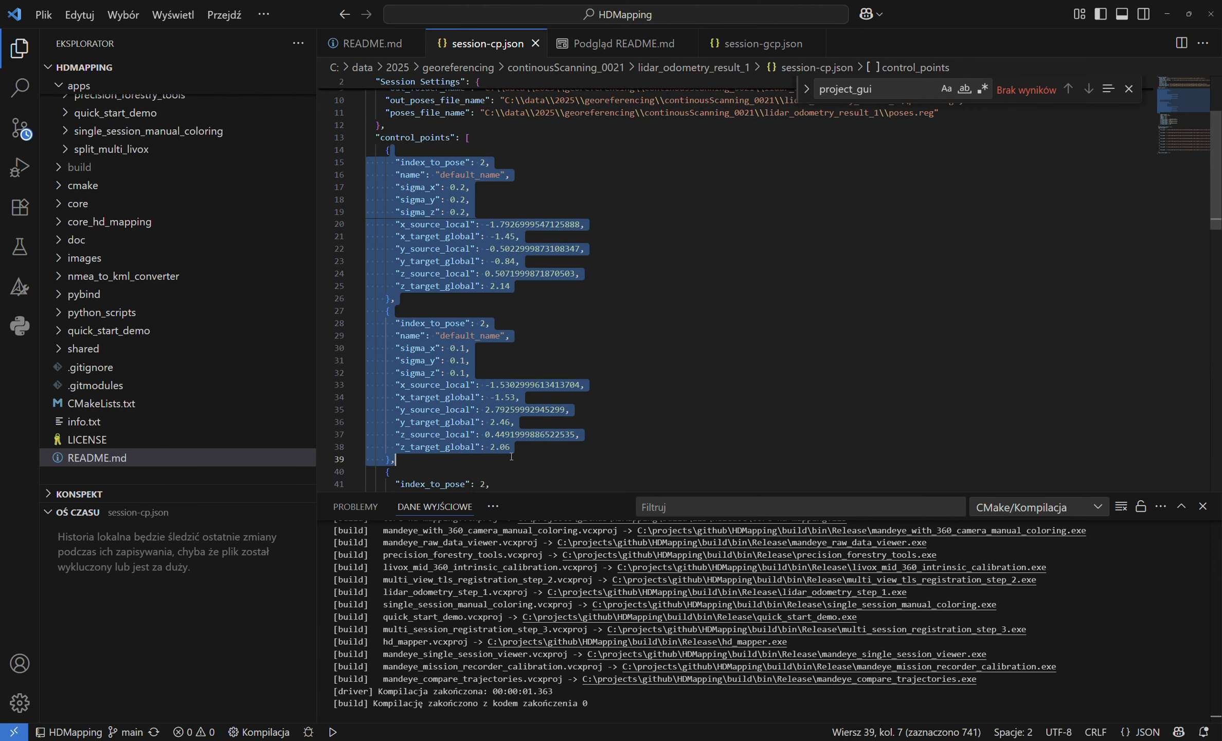
scroll(484, 404, down, 2)
scroll(483, 404, up, 3)
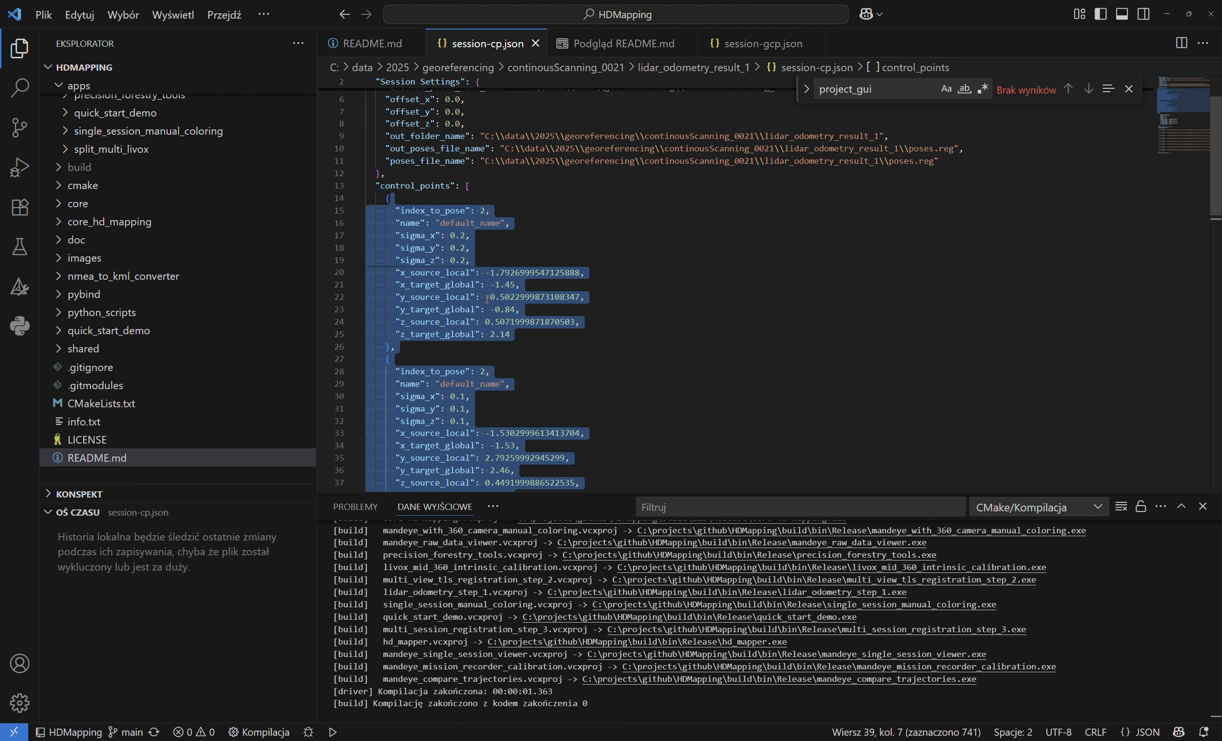
click(478, 285)
drag(396, 235, 496, 273)
click(515, 322)
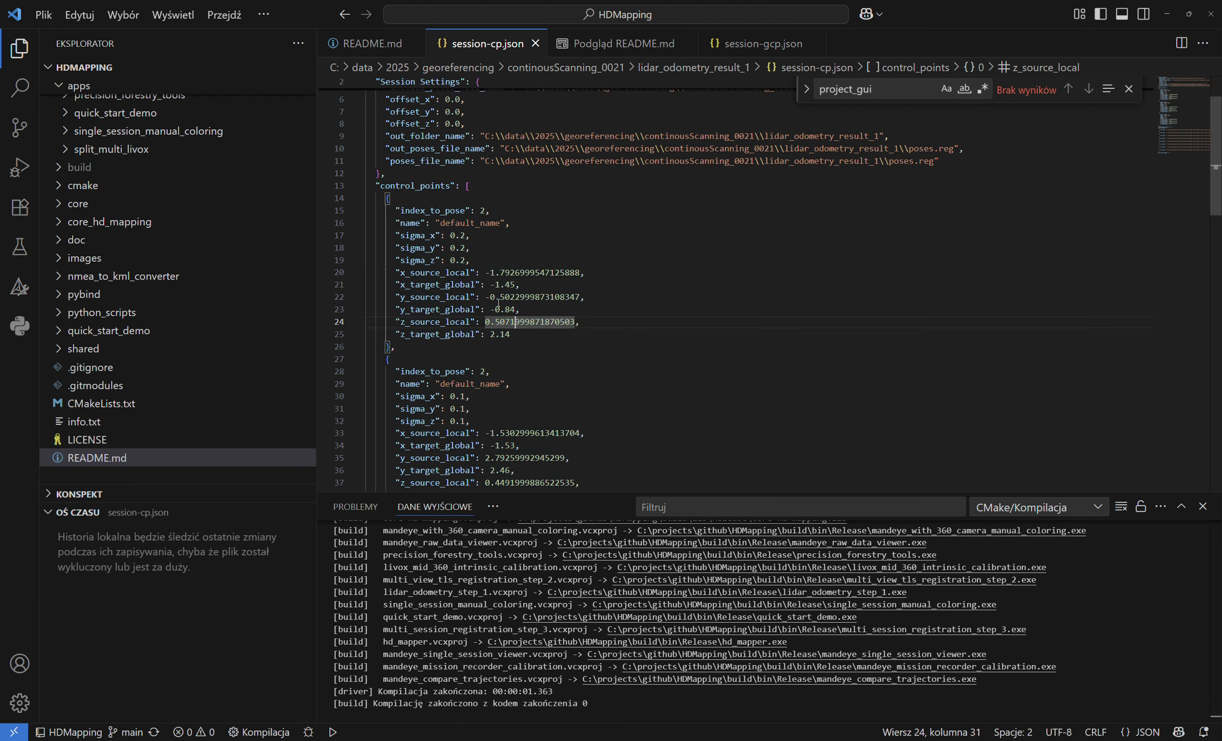
drag(394, 272, 600, 330)
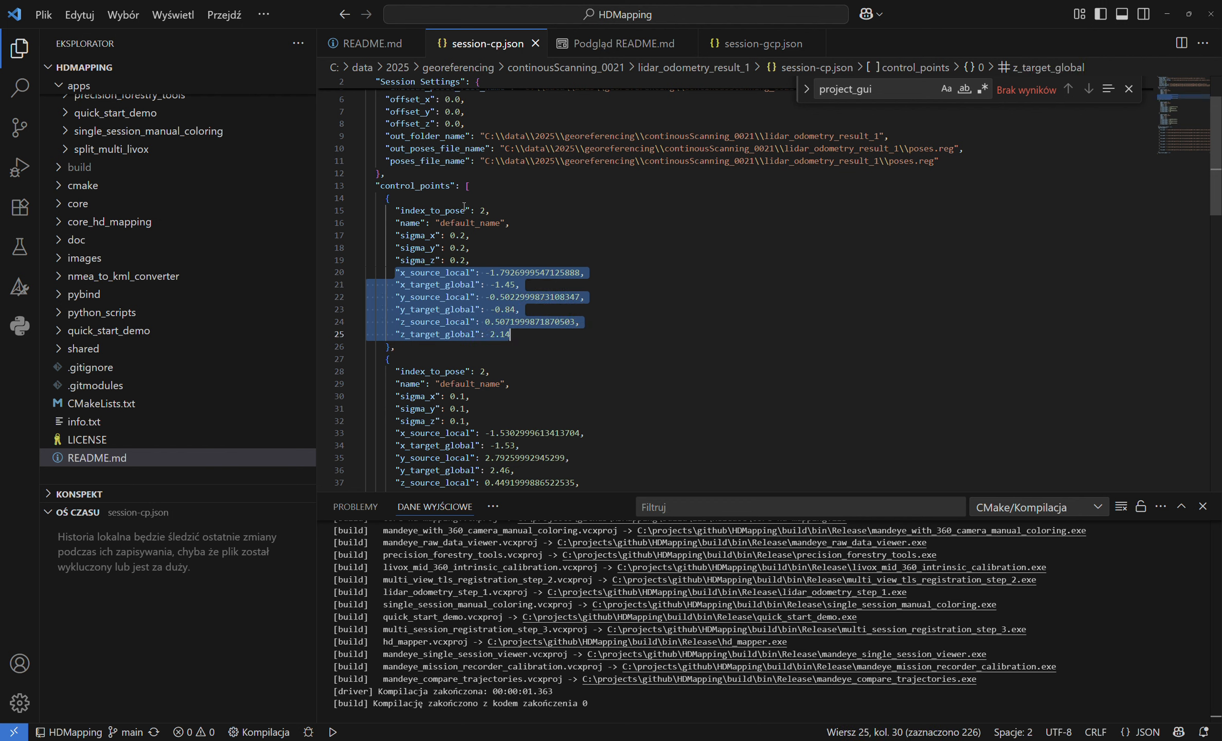
double_click(469, 222)
scroll(567, 338, down, 5)
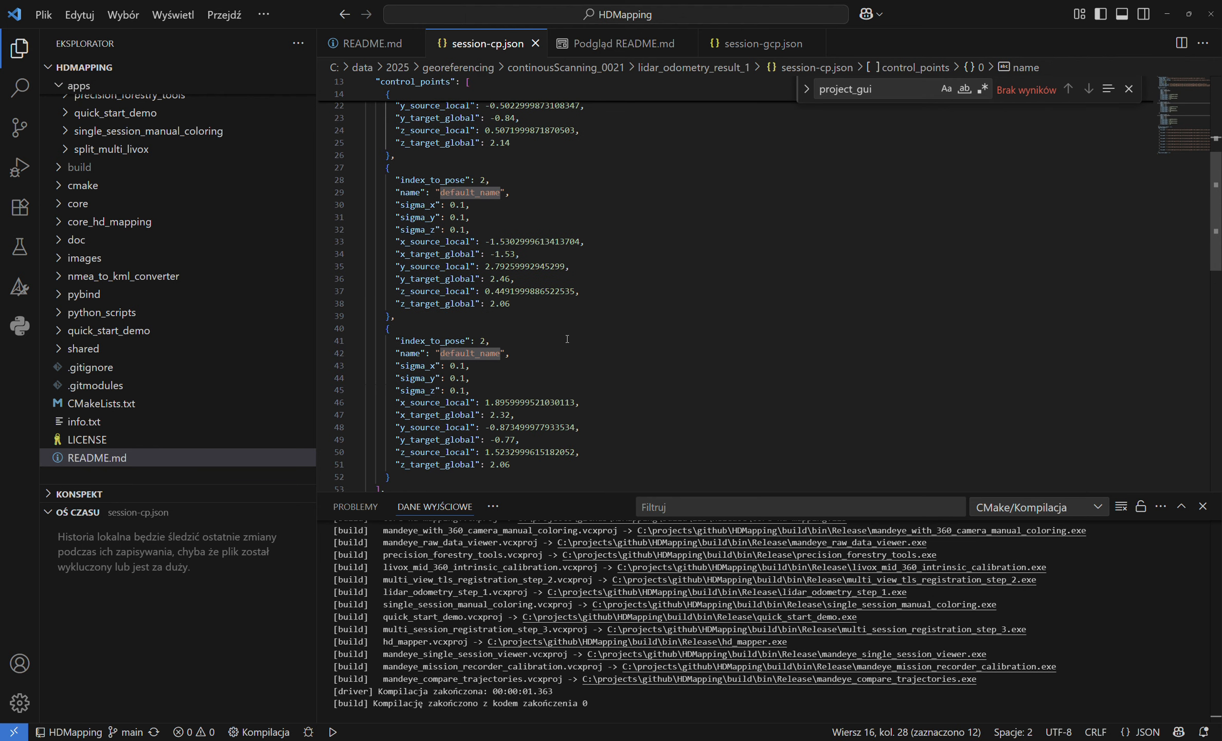
scroll(567, 338, up, 6)
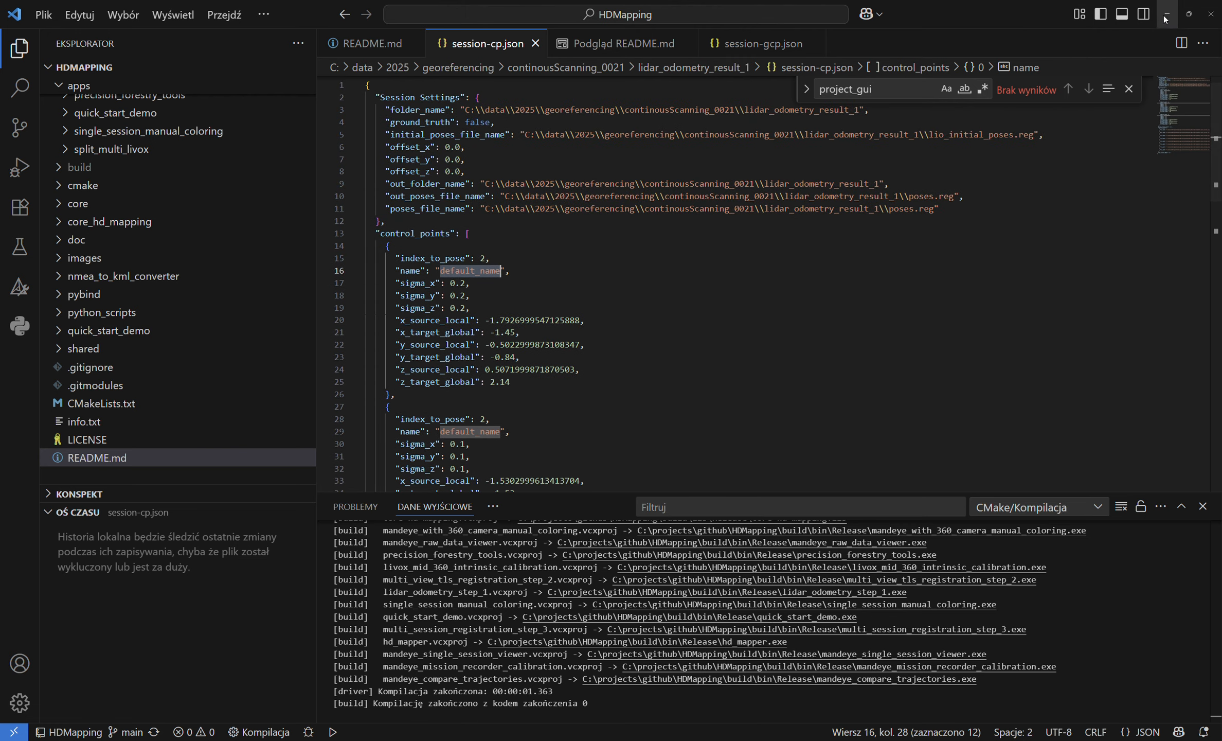
- Switch back to the multi_view_tls_registration_step_2 program and hide the control points interface
key(alt+Tab)
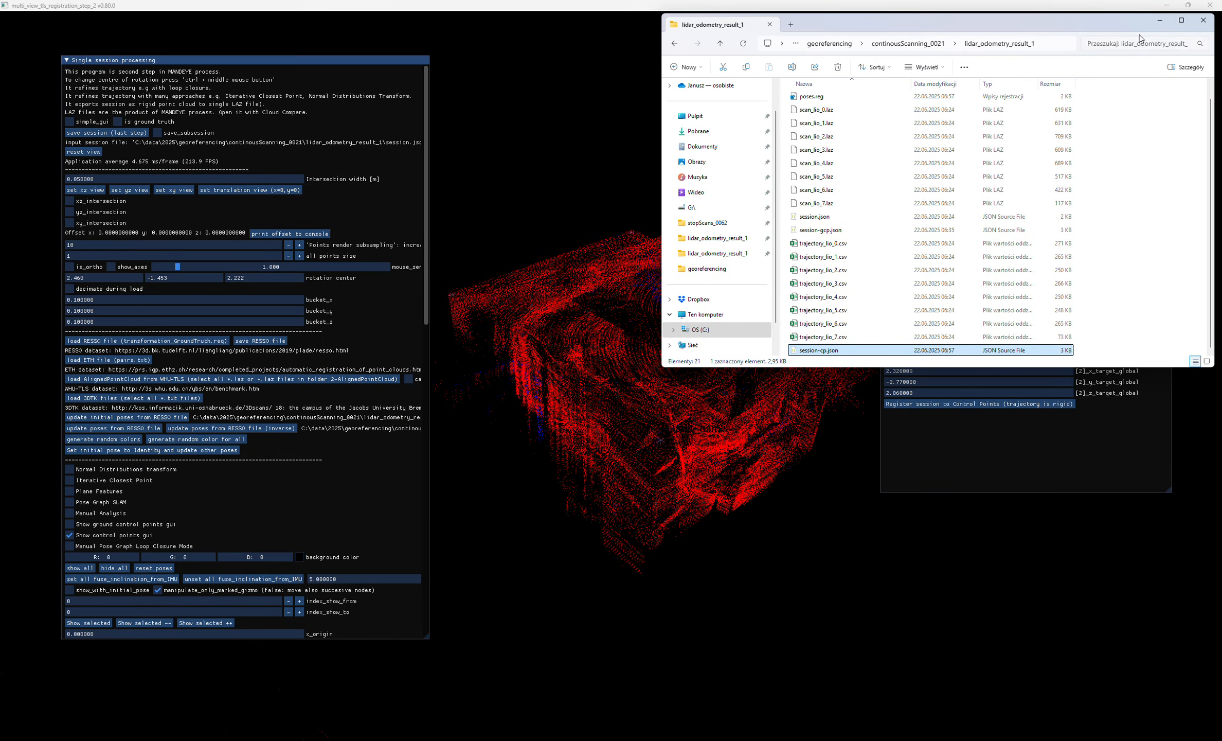
click(1160, 20)
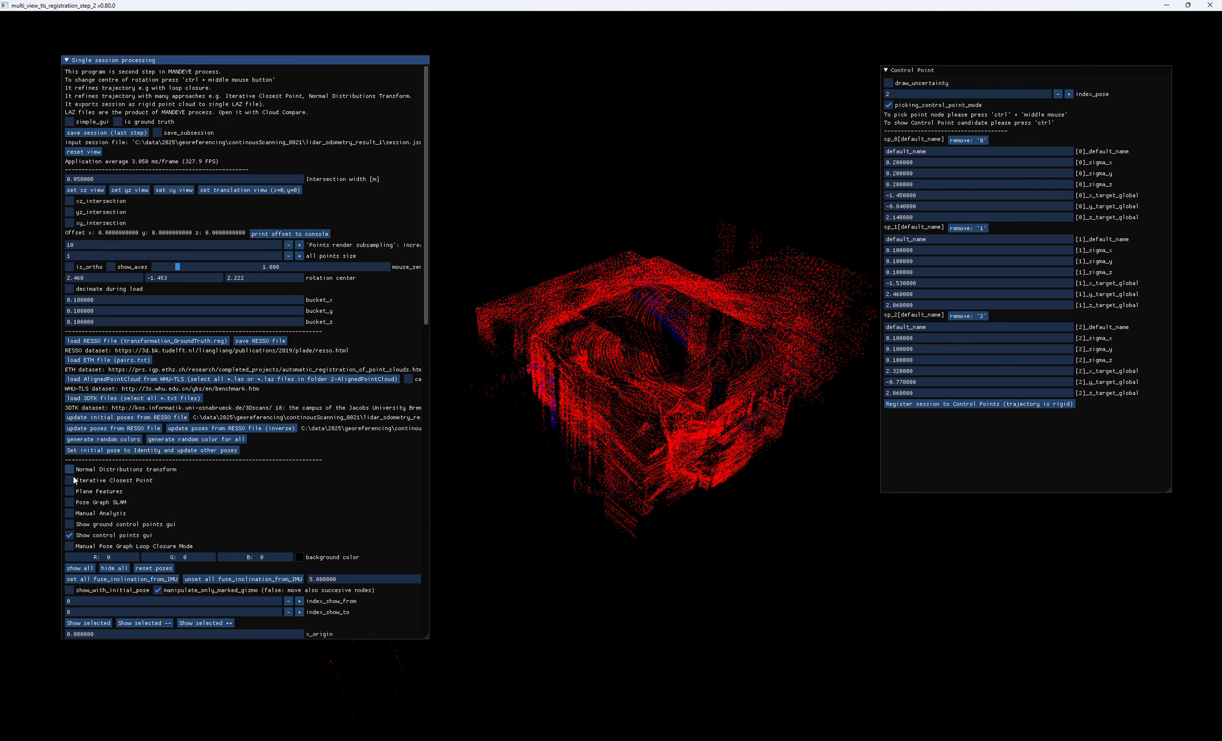
click(69, 535)
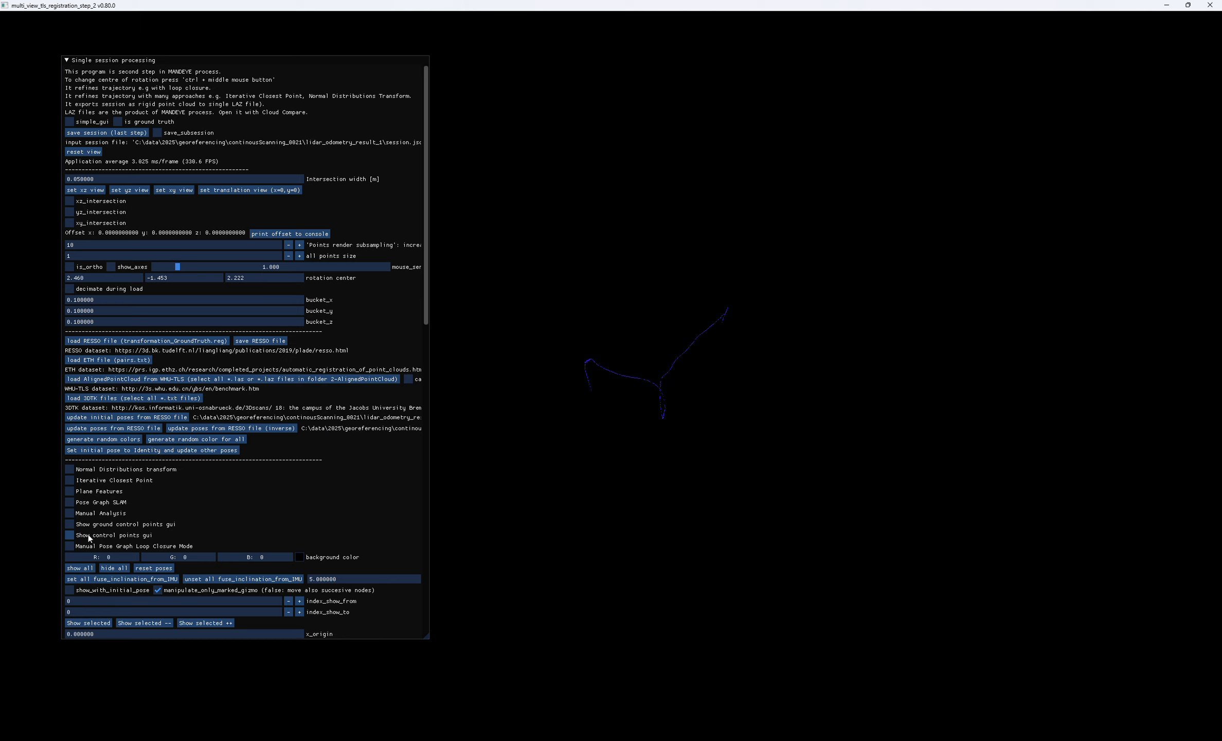
- Turn off manipulate_only_marked_gizmo, displace the whole session with the gizmo of scan 0, and hide the gizmo
scroll(548, 383, up, 8)
scroll(548, 383, down, 8)
drag(425, 270, 183, 428)
click(81, 469)
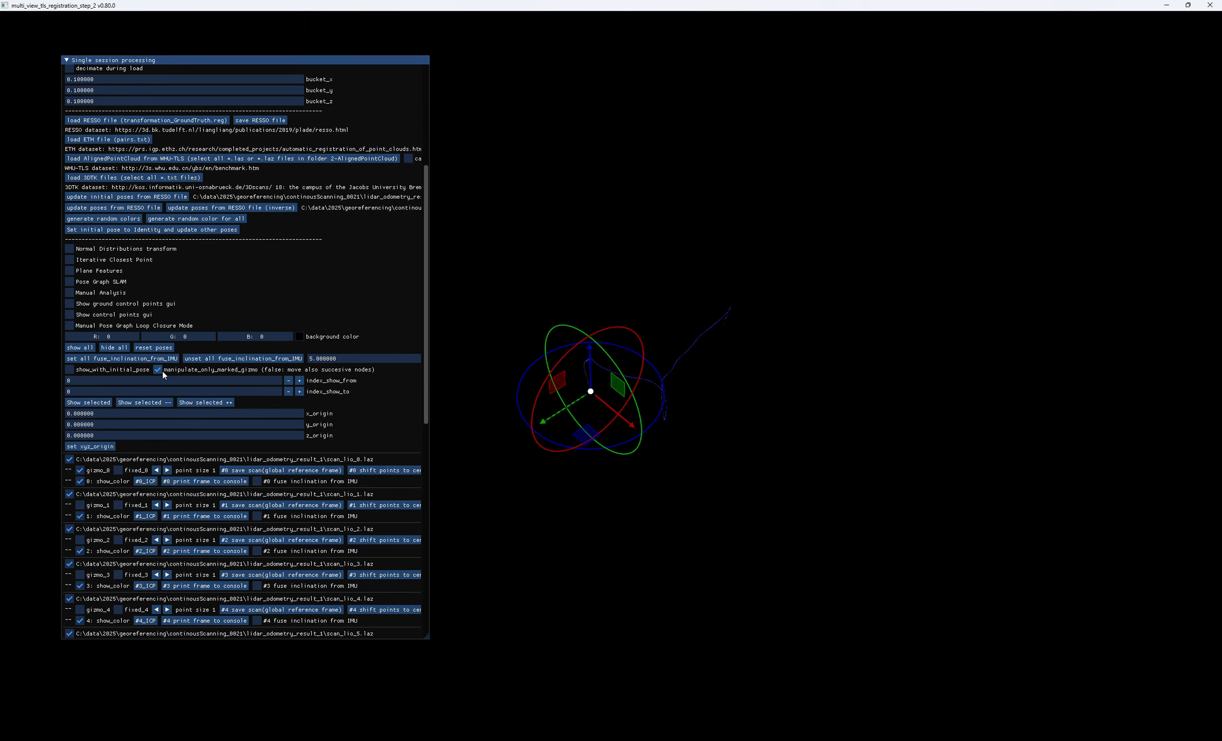
drag(585, 433, 583, 462)
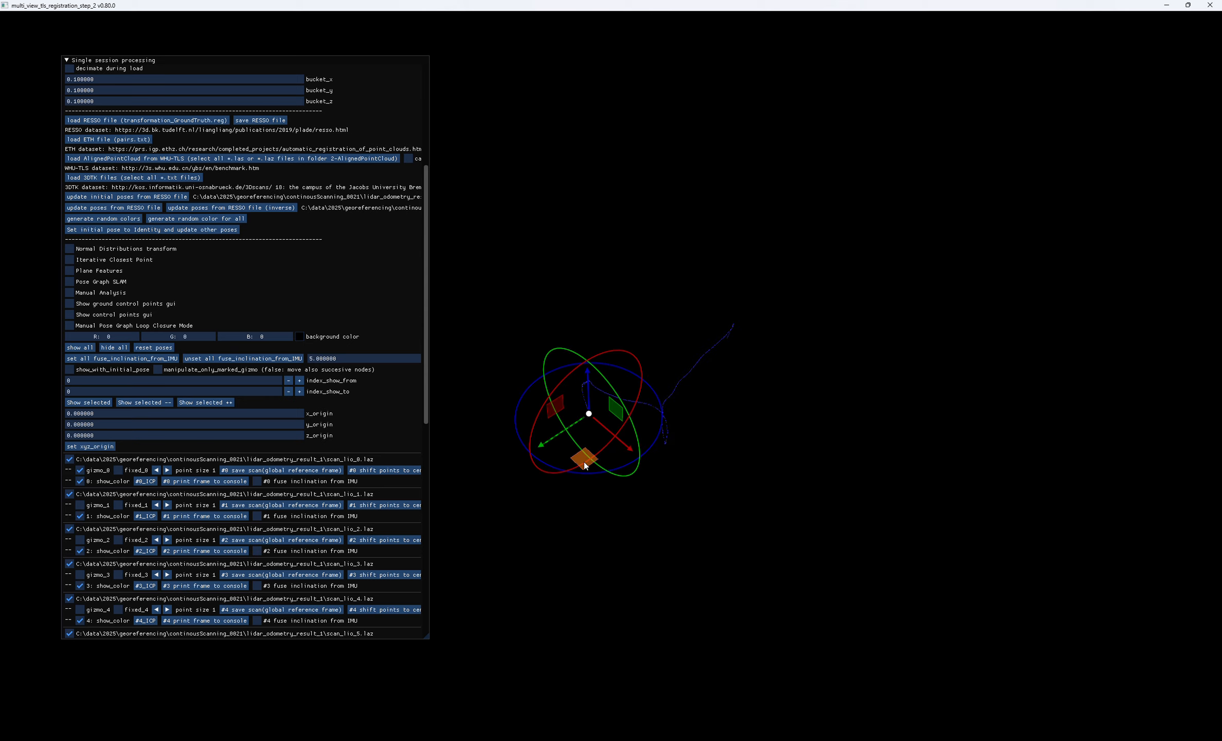
click(80, 470)
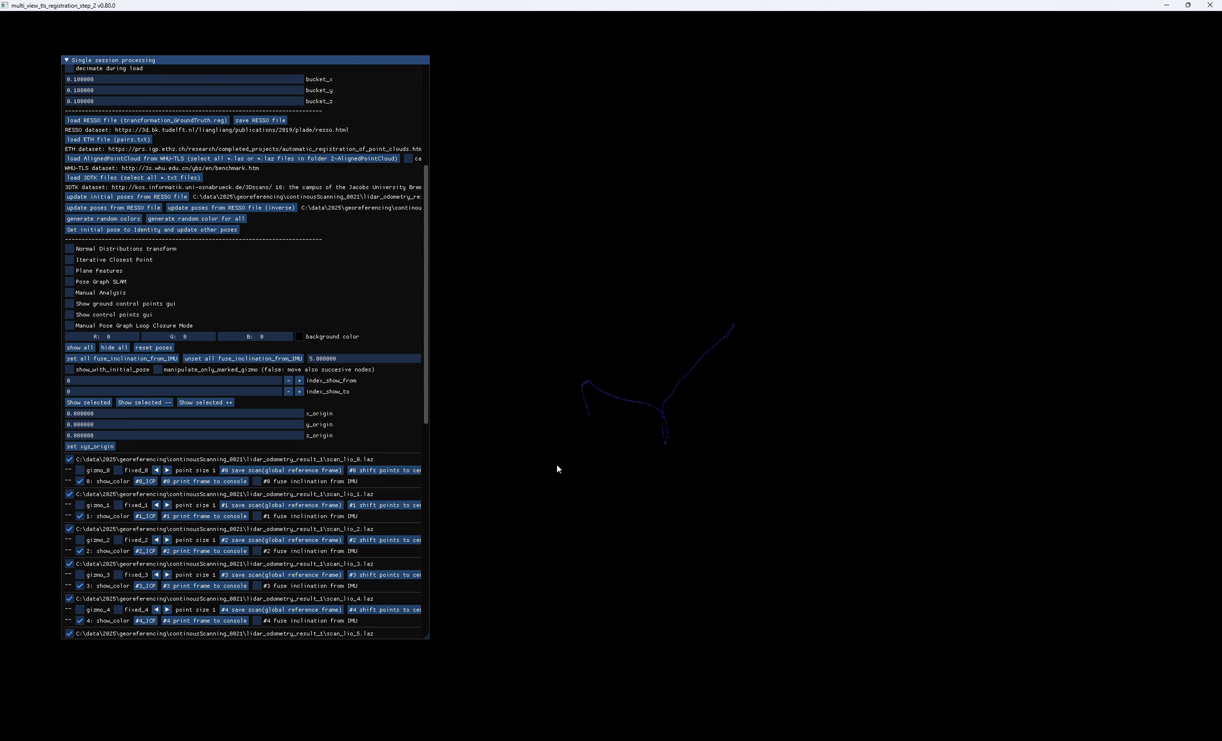
- Display the control points on the displaced cloud, inspect the lines to their targets from several angles, and hide them
click(69, 314)
drag(689, 354, 599, 288)
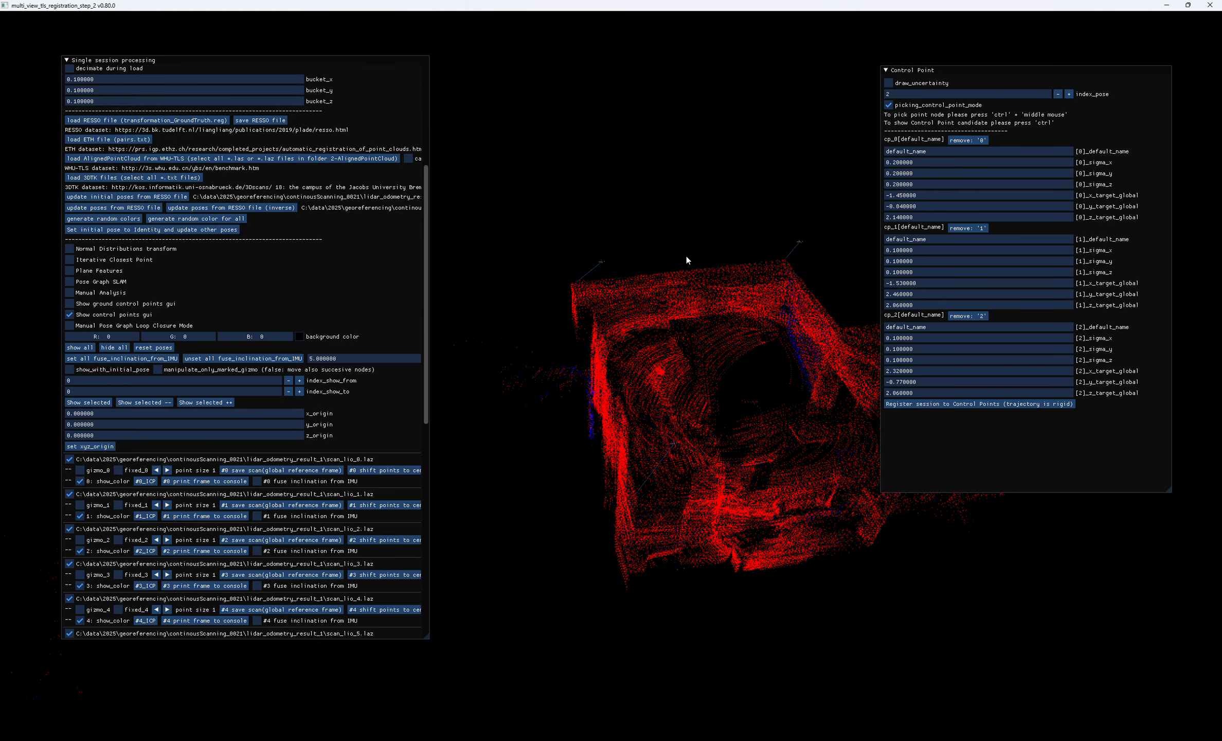
drag(643, 453, 270, 408)
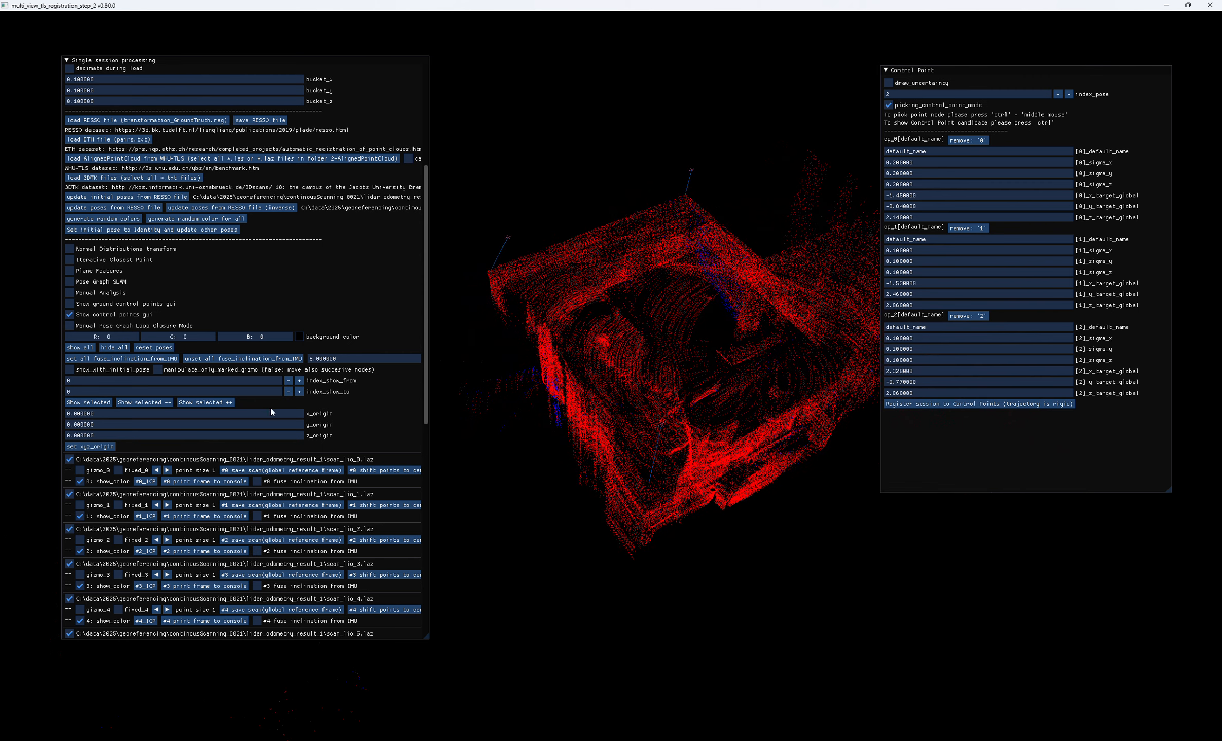
click(70, 315)
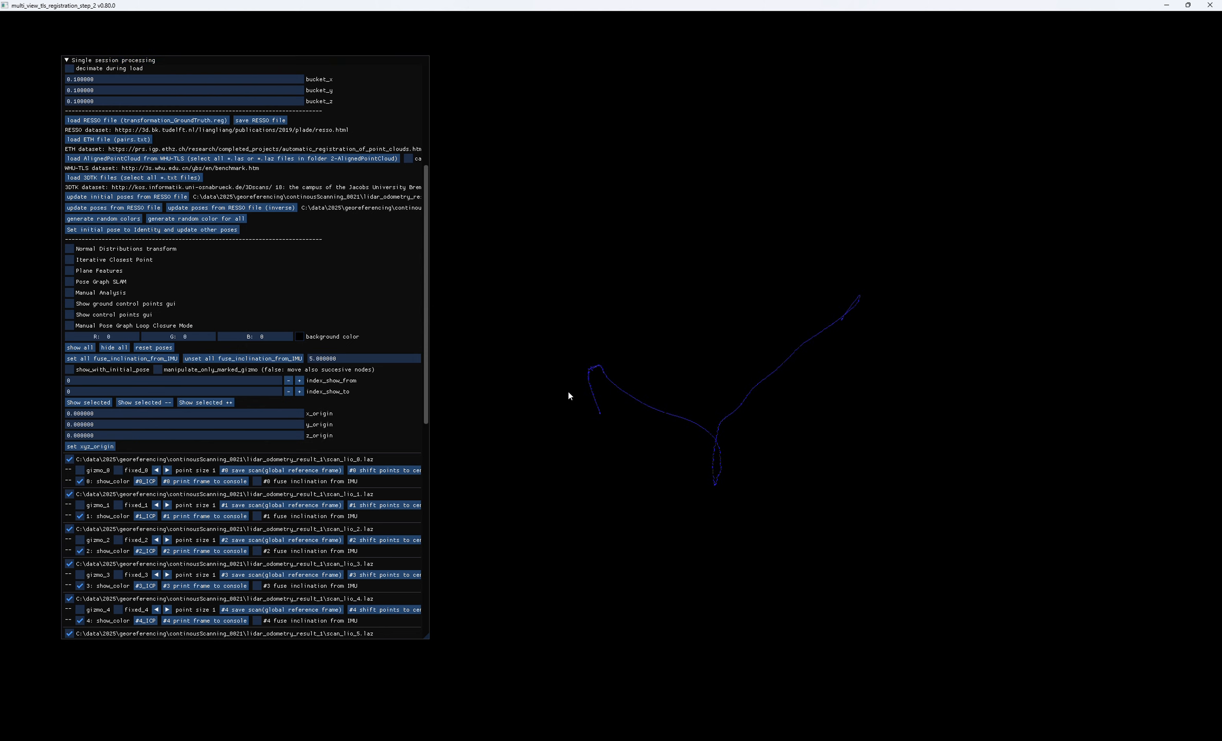
- In Manual Pose Graph Loop Closure Mode, set the initial poses as motion model, compute Pose Graph SLAM repeatedly, and leave the mode
drag(720, 555, 685, 451)
click(70, 325)
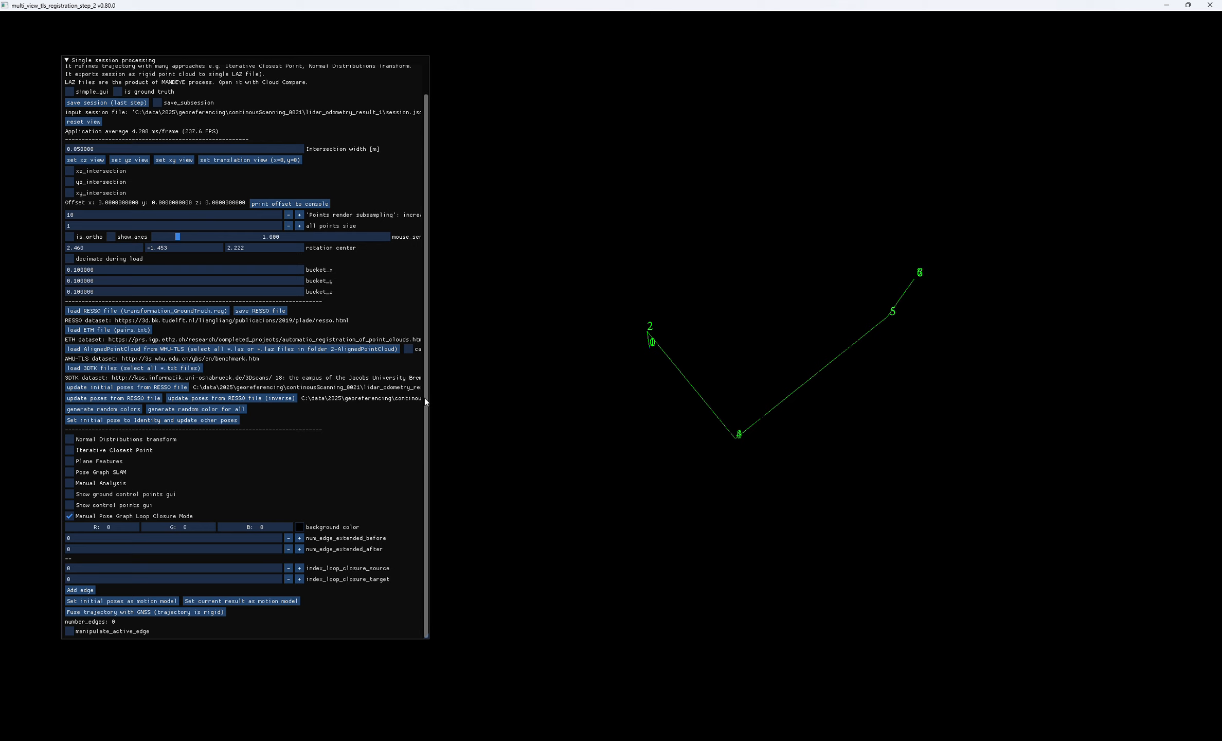
click(106, 600)
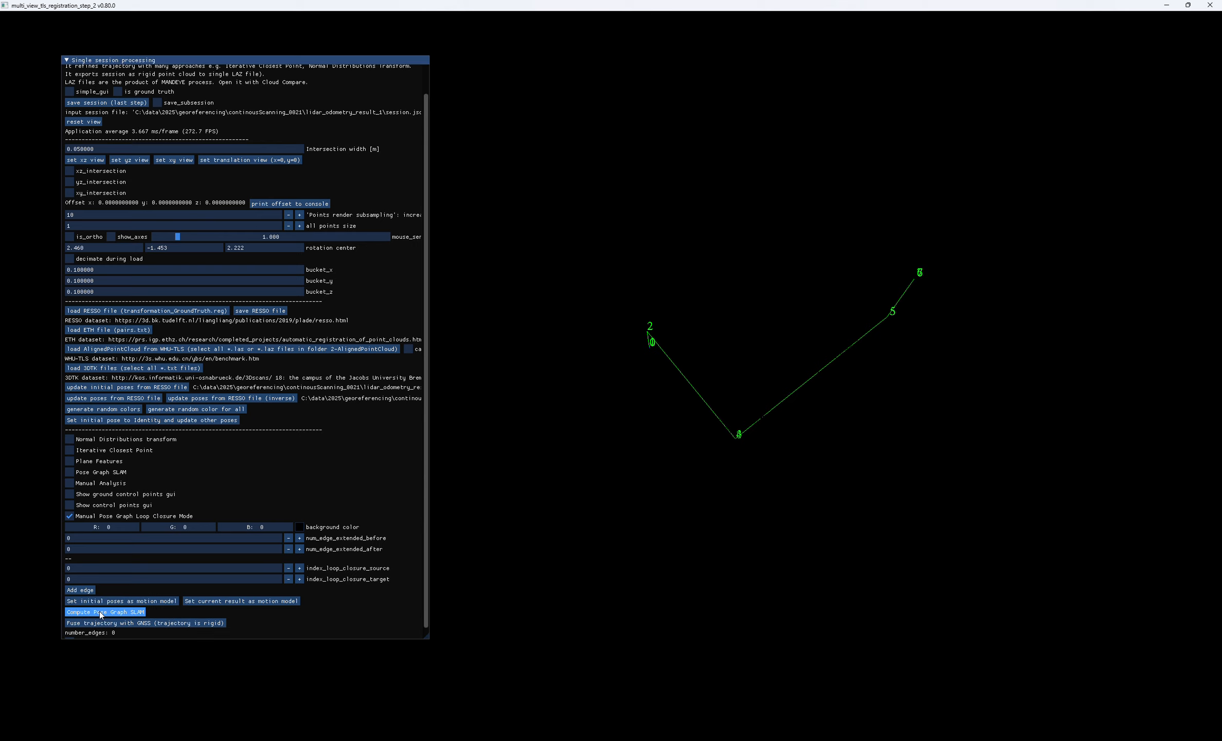
click(101, 612)
drag(620, 418, 642, 419)
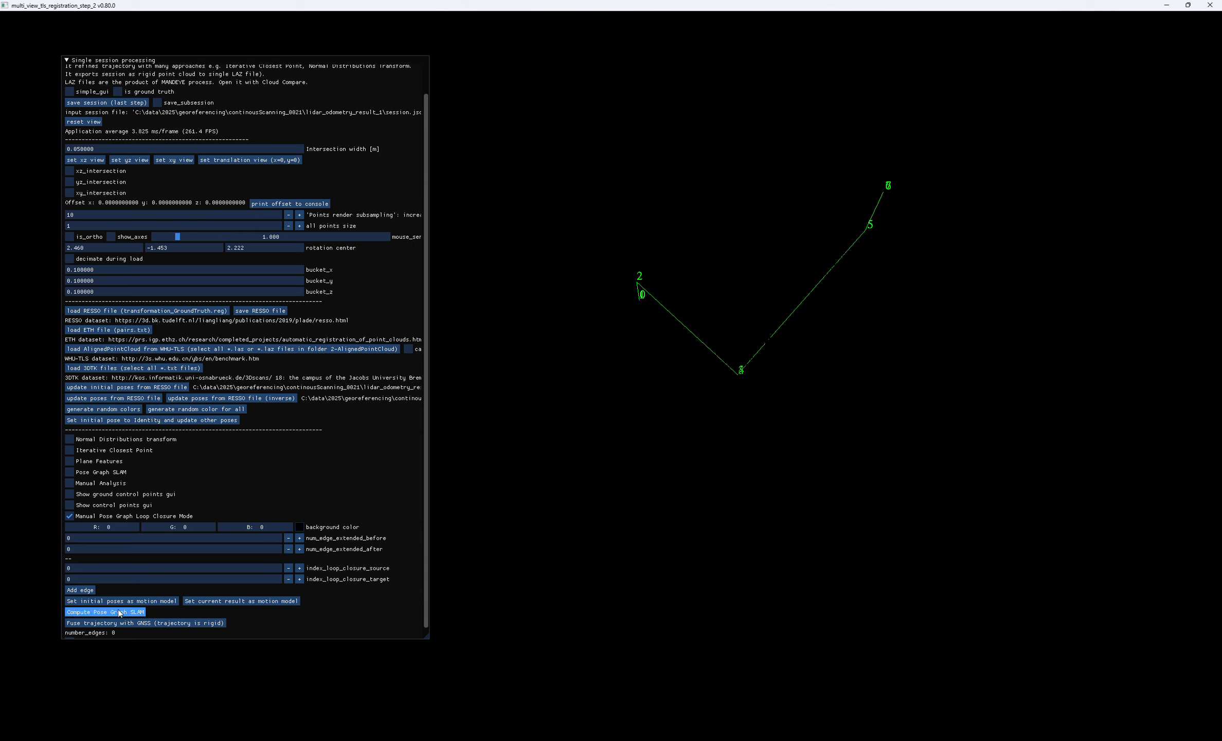
drag(630, 358, 649, 366)
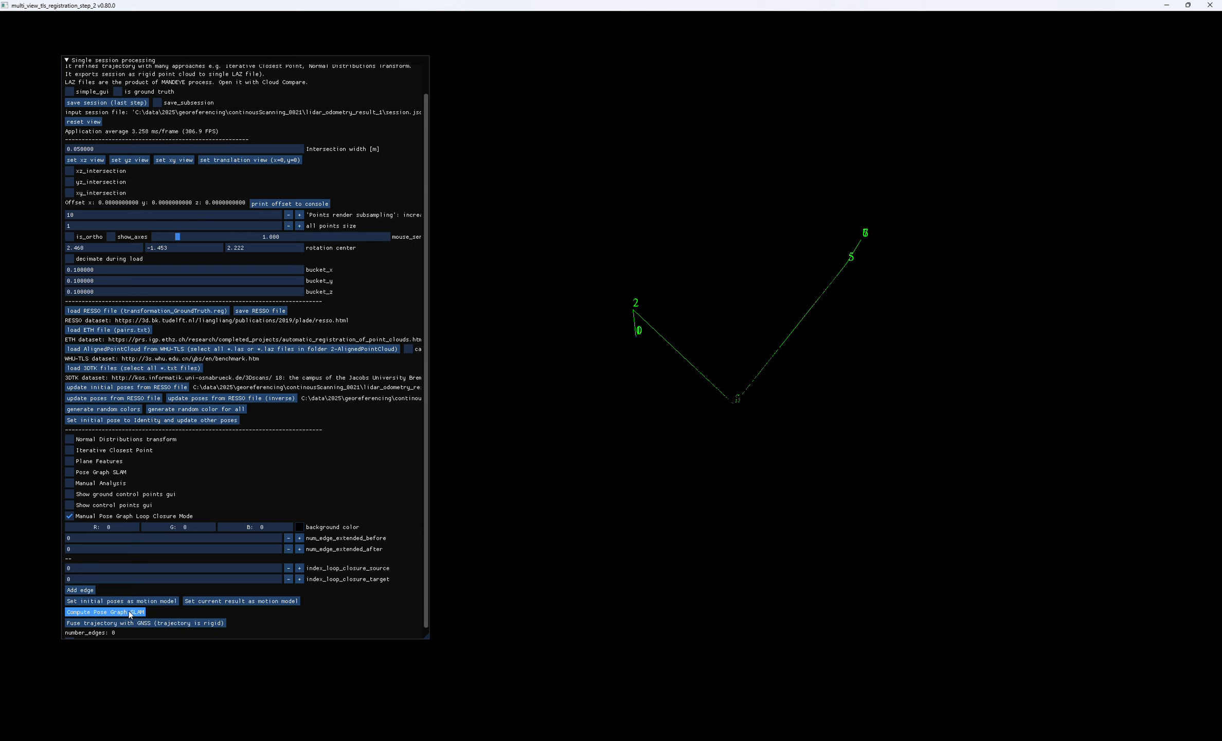
click(129, 611)
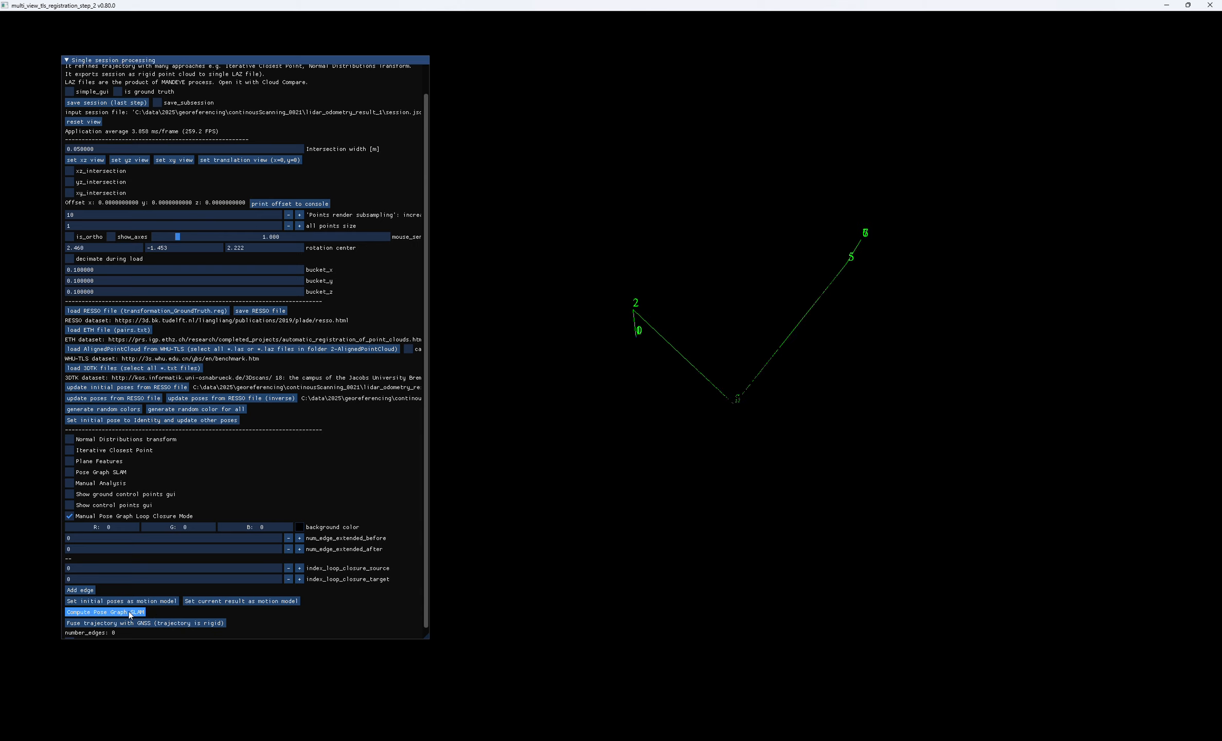
click(70, 516)
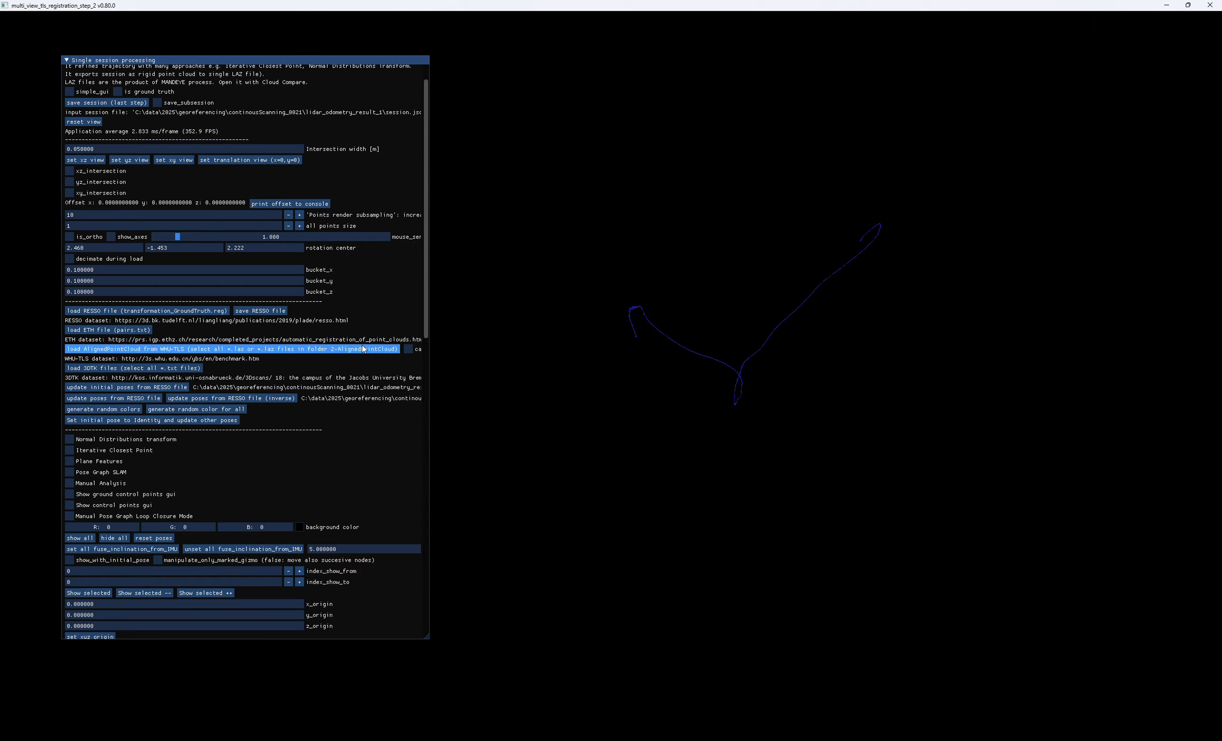
- Set the viewer's background color to white (RGB 255, 255, 255)
click(299, 526)
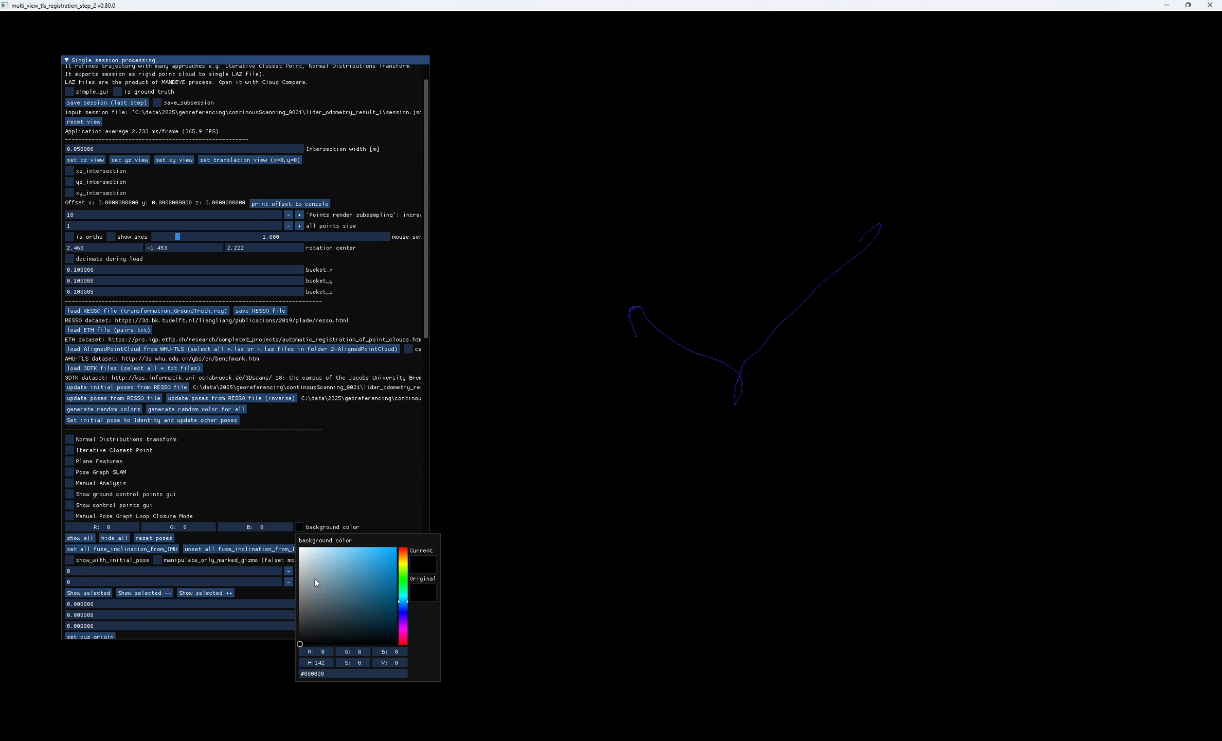
drag(300, 644, 297, 541)
drag(565, 462, 584, 444)
scroll(583, 443, up, 5)
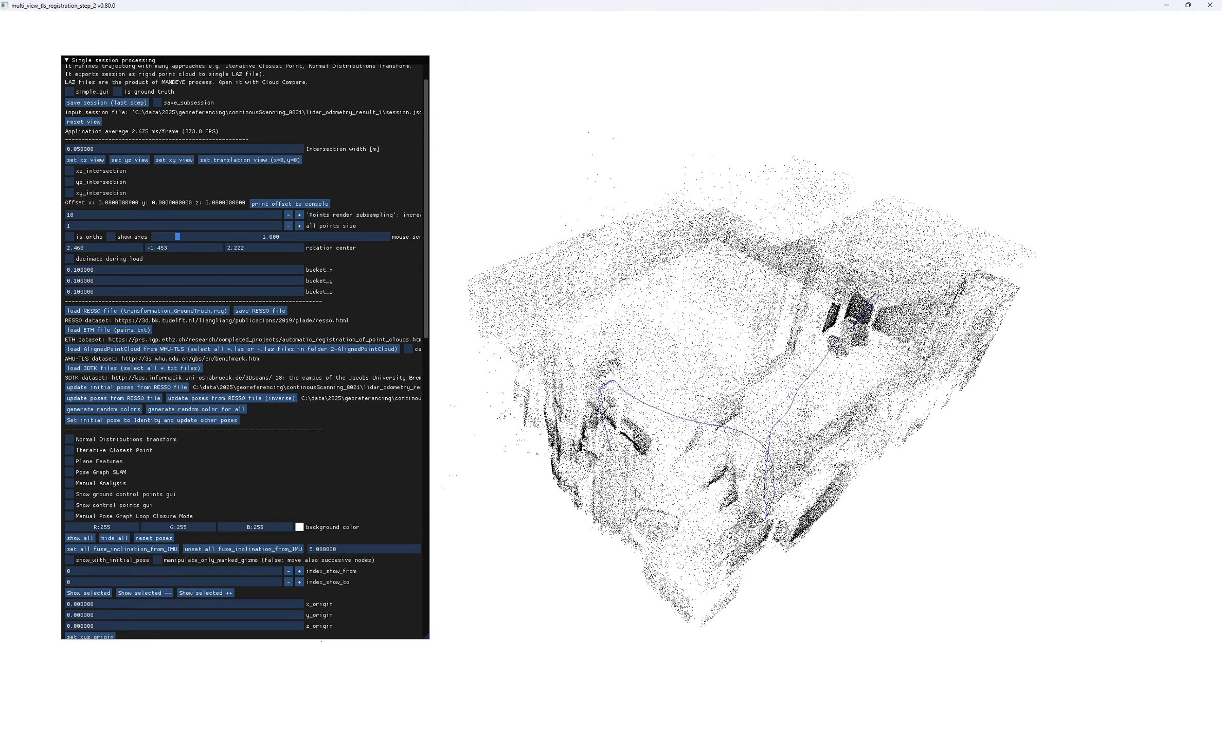
- Examine the point cloud and its trajectory against the white background from several angles
drag(636, 490, 731, 483)
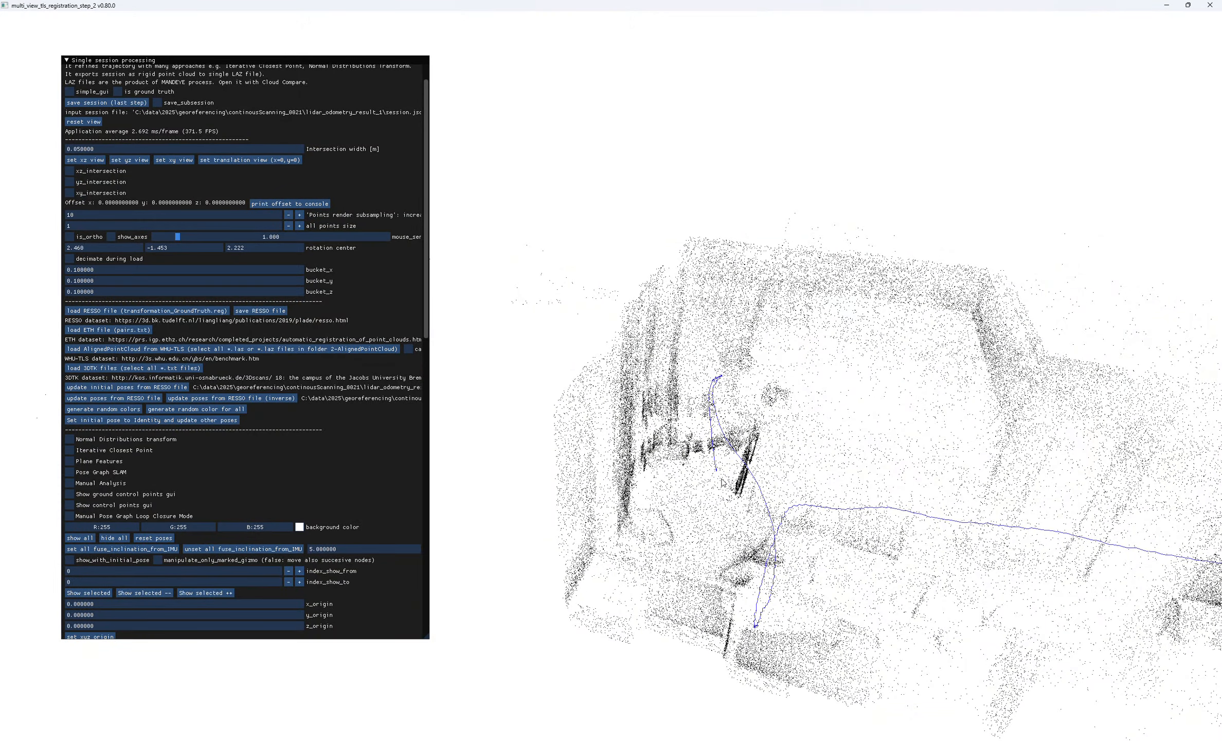
scroll(723, 482, down, 5)
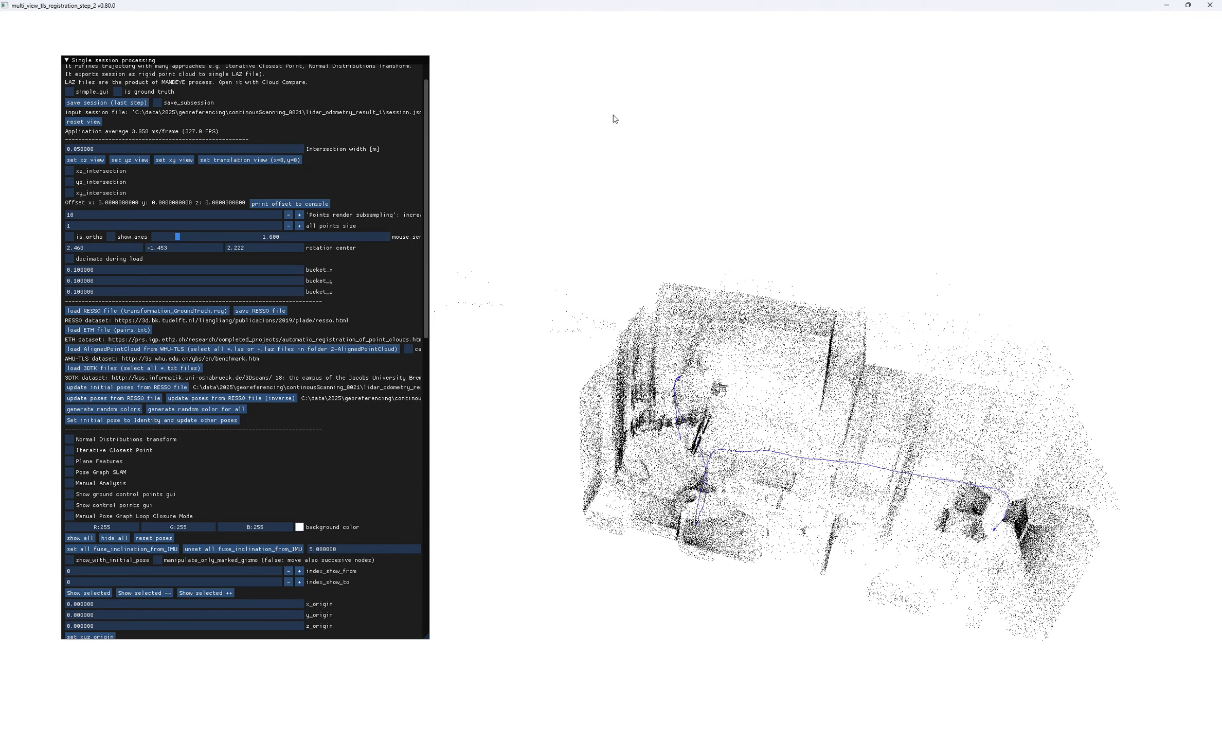
drag(766, 466, 734, 502)
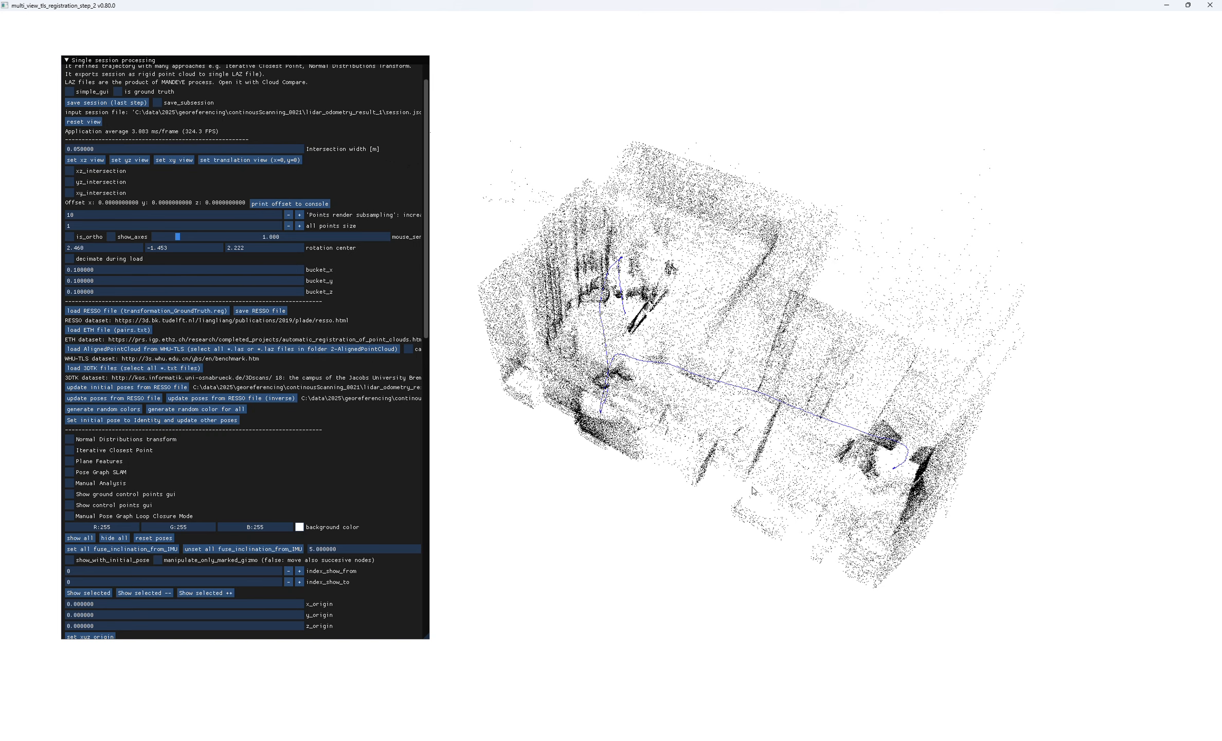
drag(754, 490, 710, 439)
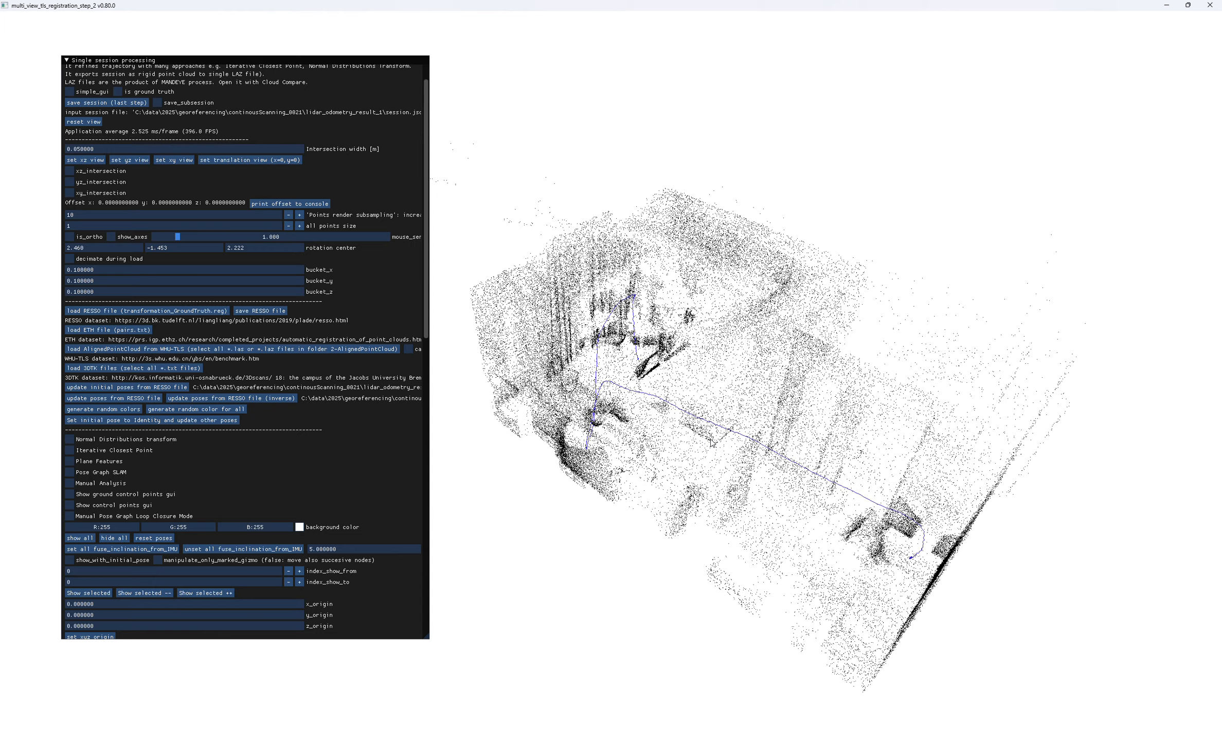
drag(711, 440, 727, 386)
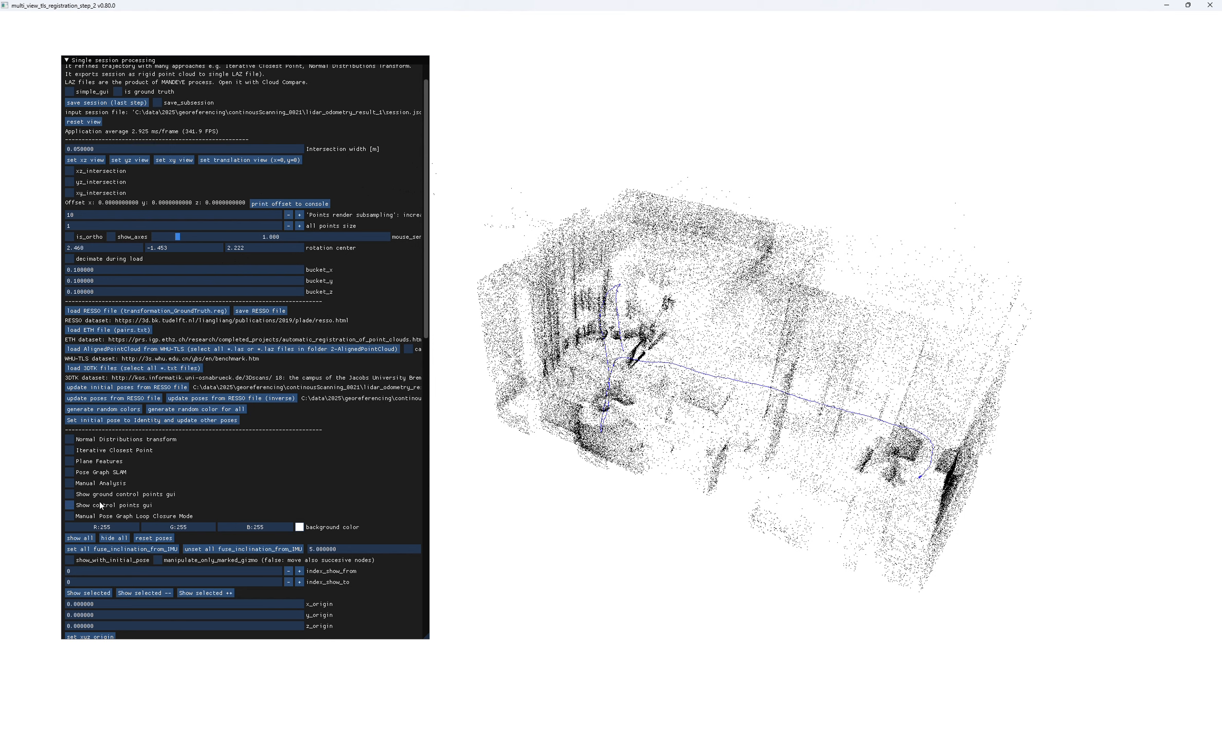
- View the ground control points interface and hide it again
click(70, 494)
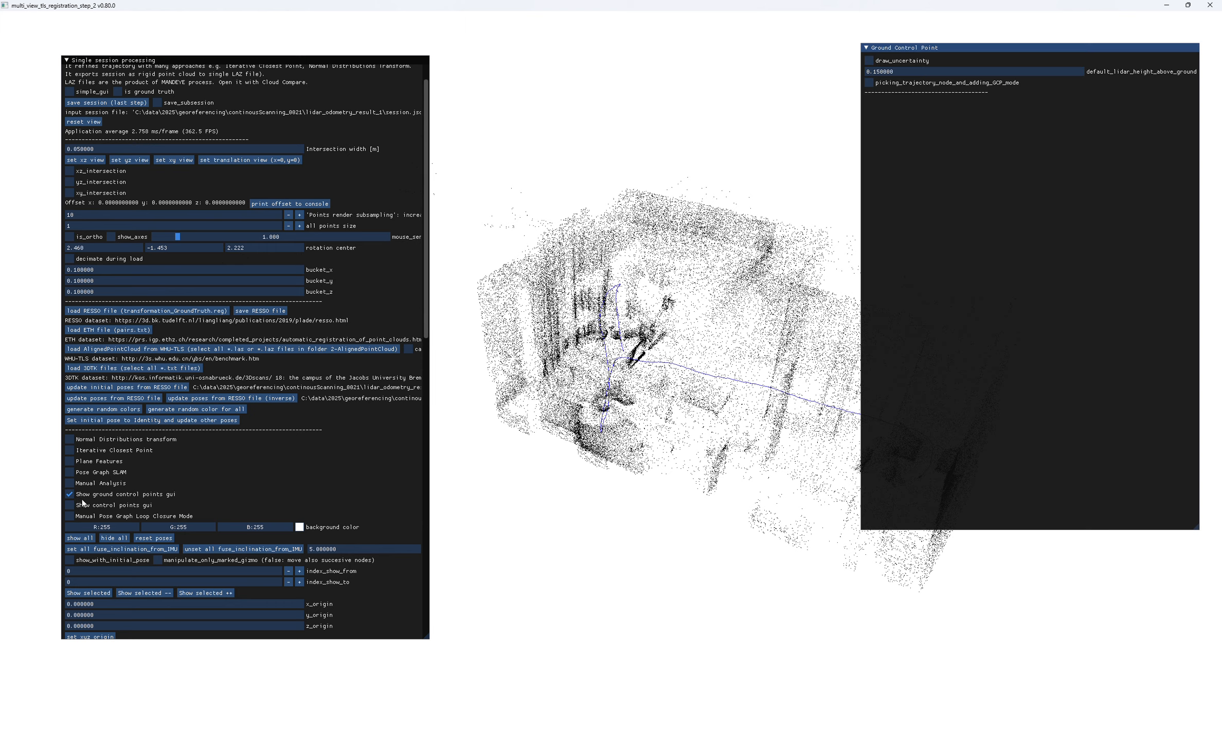
click(70, 494)
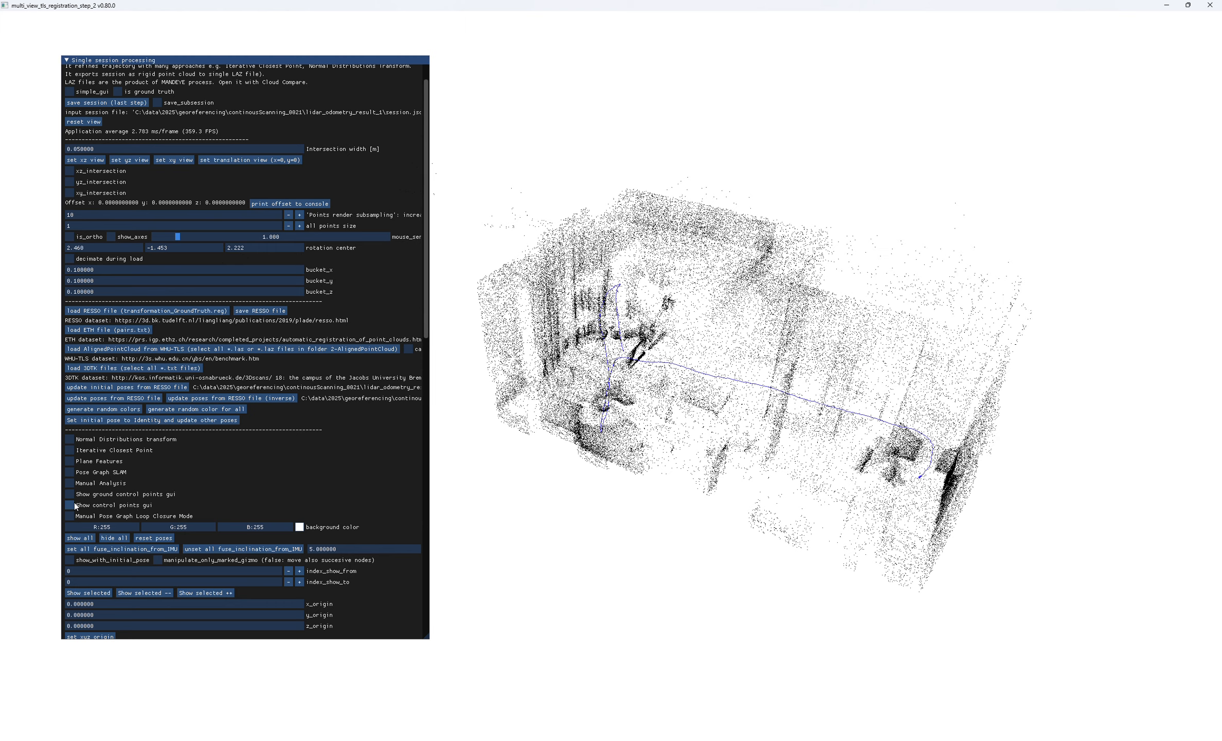
- Show the control points interface and examine the three control points on the point cloud from several angles
click(72, 503)
drag(559, 429, 554, 486)
scroll(602, 456, up, 6)
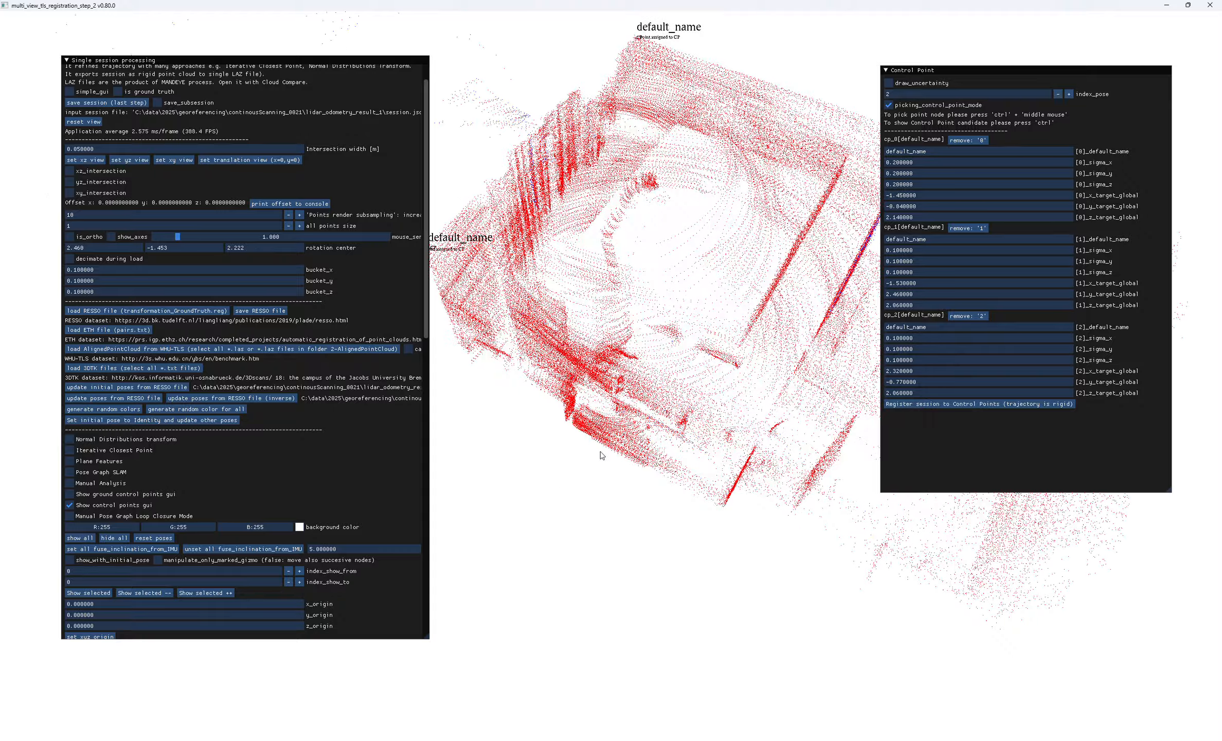
drag(646, 342, 649, 280)
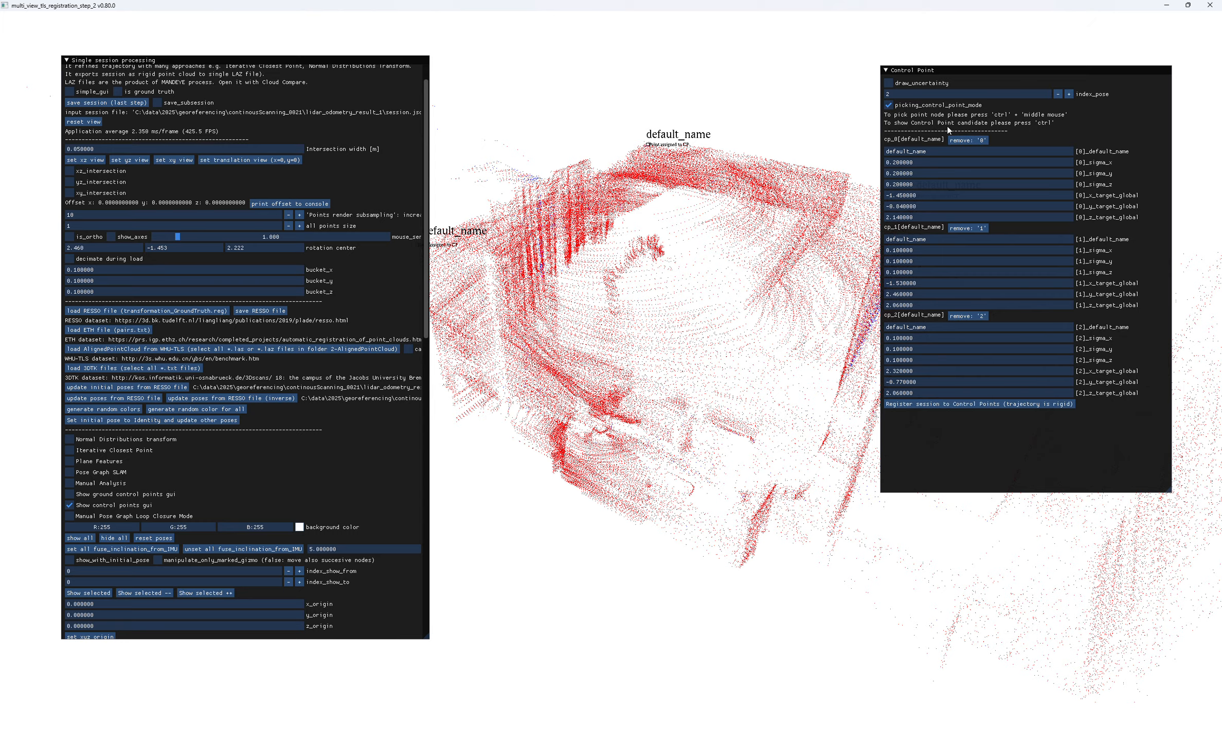
drag(716, 264, 573, 399)
scroll(683, 253, down, 6)
scroll(670, 386, up, 5)
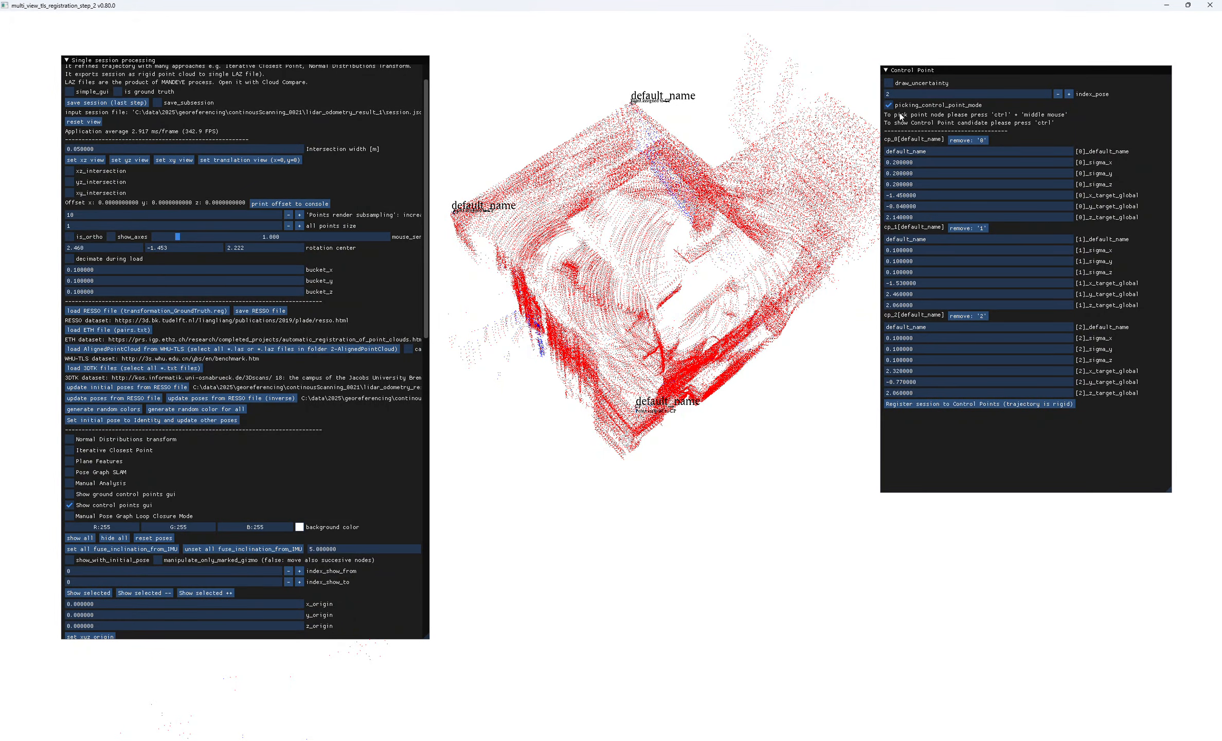
- Switch control point picking mode off and on again, and inspect the control points on the room's corners
click(889, 106)
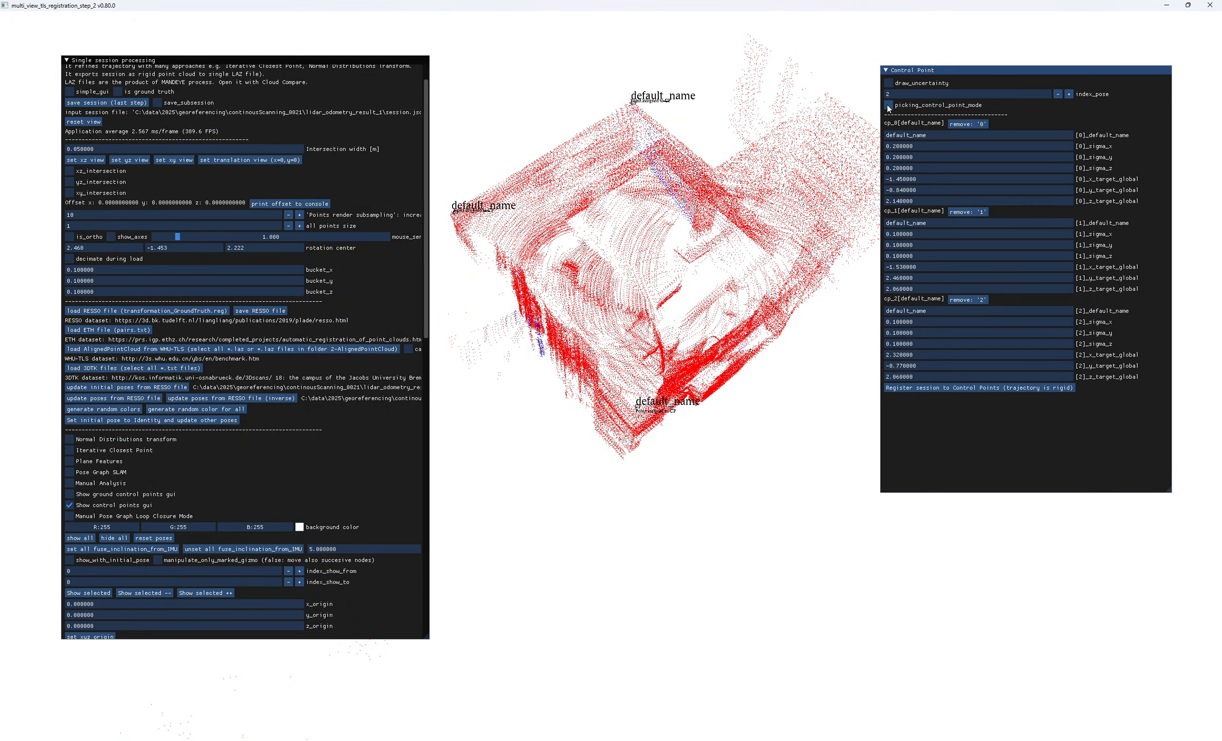
click(889, 106)
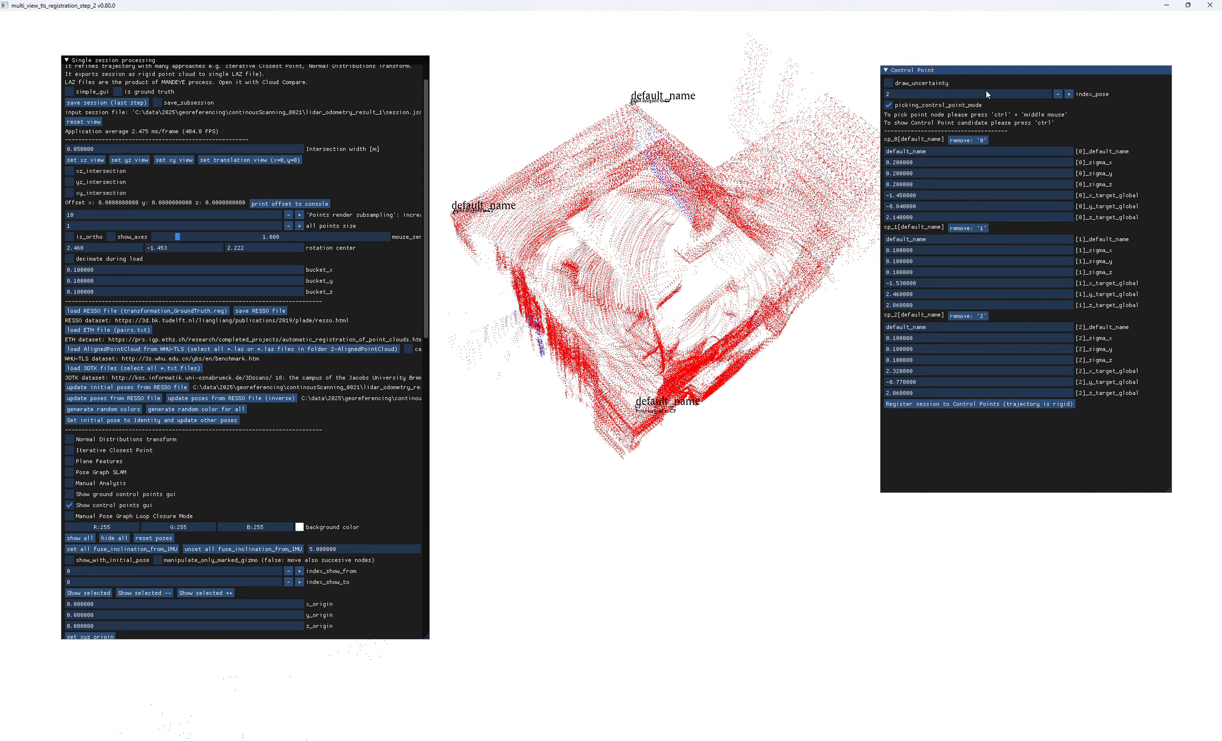
drag(688, 298, 713, 446)
scroll(717, 457, up, 5)
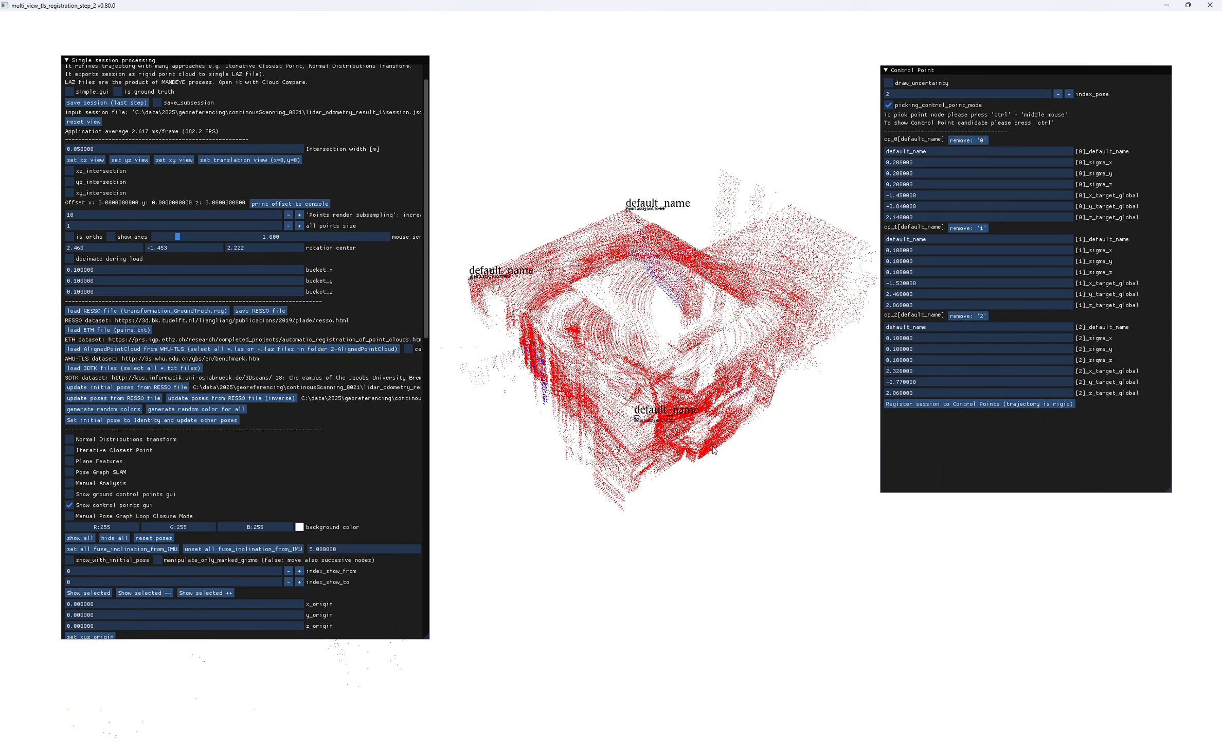